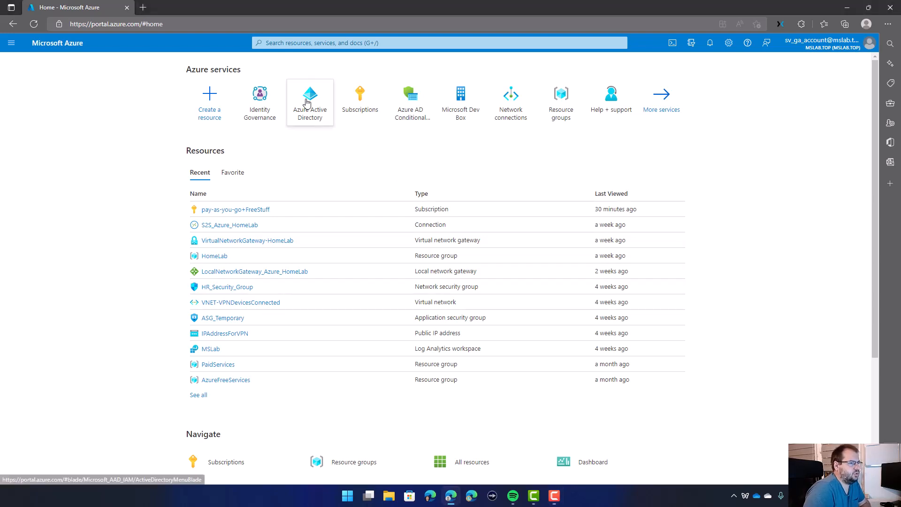
Create an Azure Active Directory security group named GUG_AccessPackage_Windows365_BasicMachine with assigned membership
left_click(322, 113)
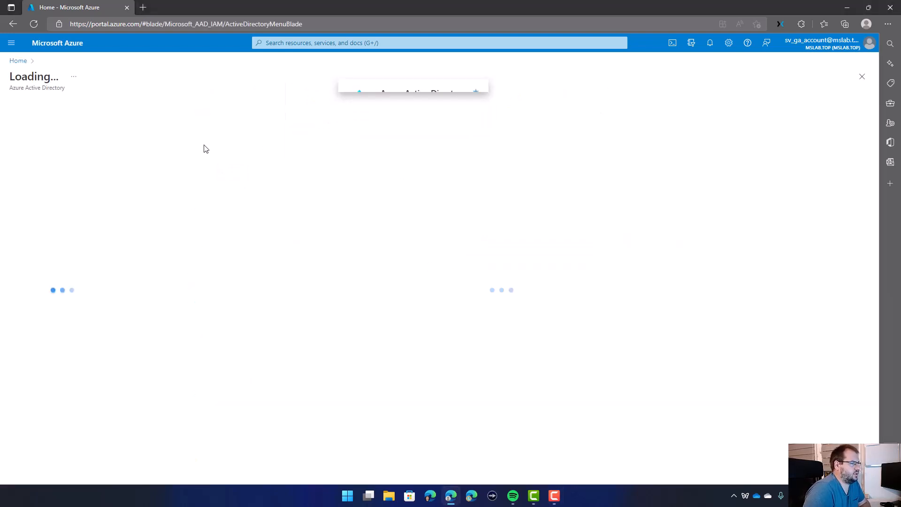
left_click(49, 196)
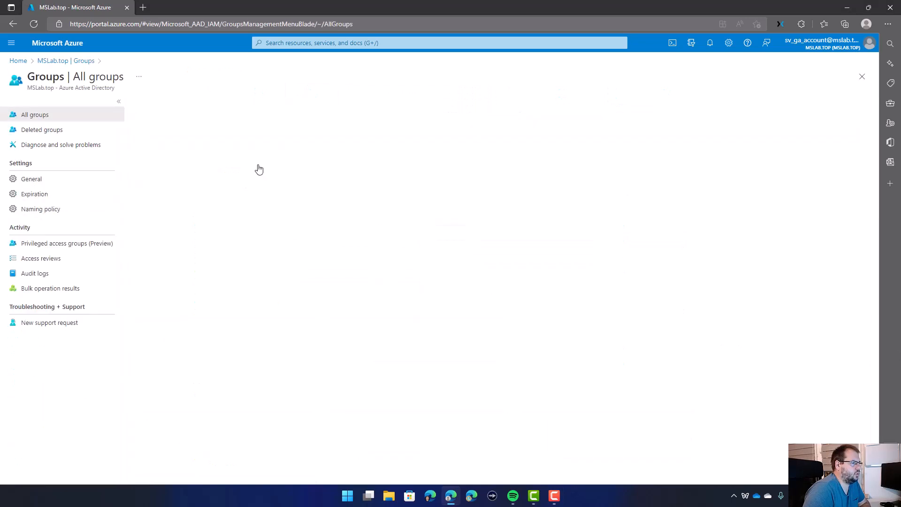
left_click(157, 109)
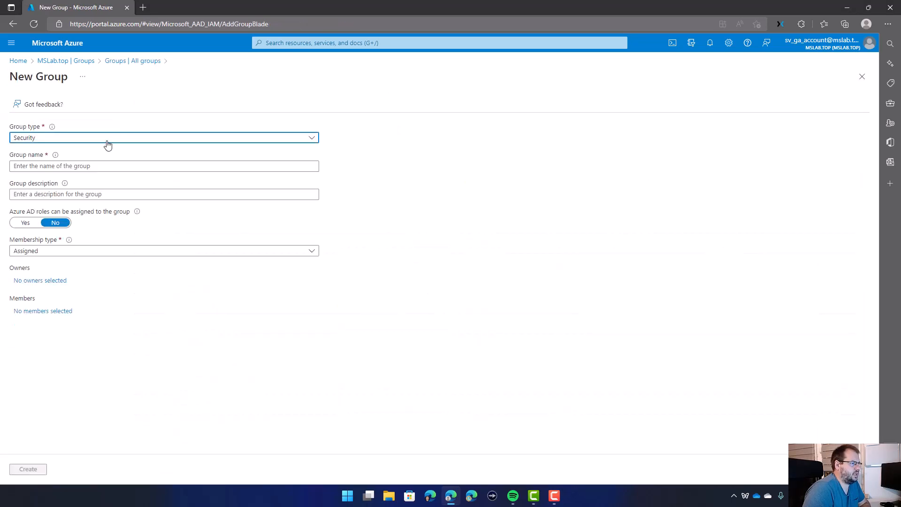
left_click(68, 168)
type("GUG_AccessPackage_Windows365_BasicMachine")
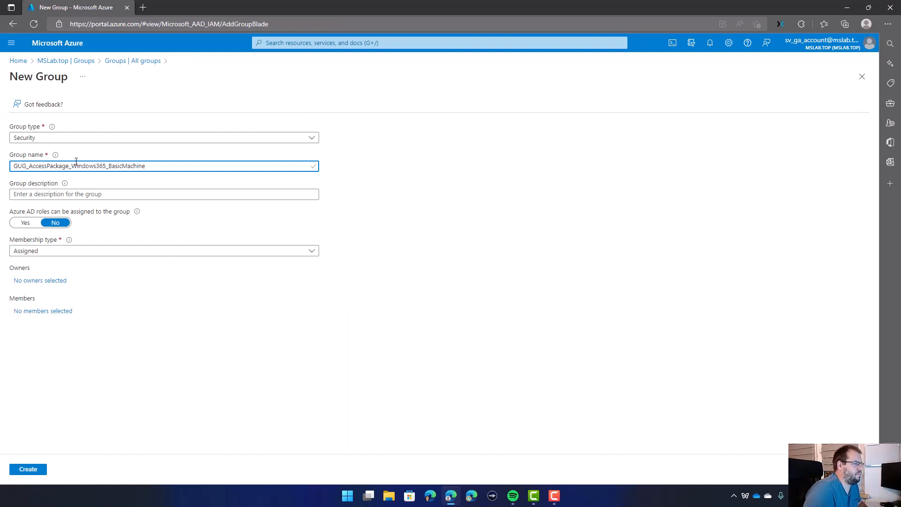
left_click_drag(76, 162, 179, 160)
left_click(126, 194)
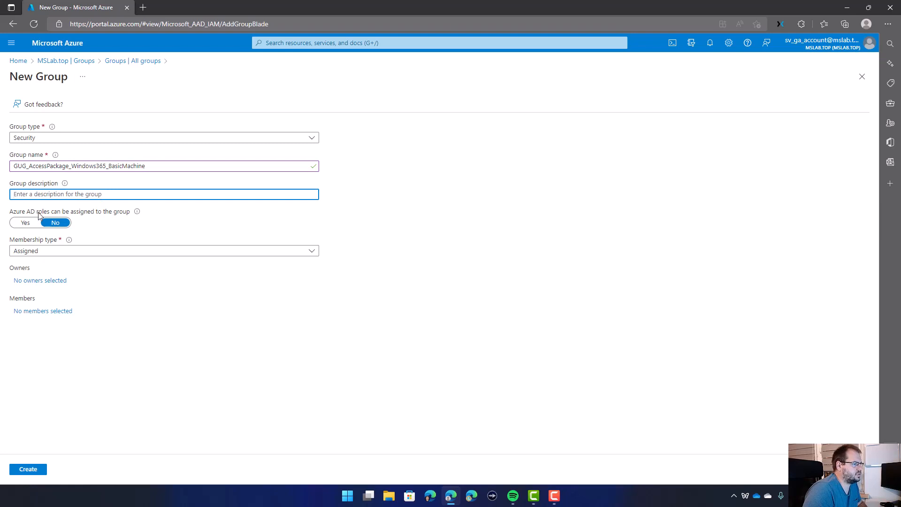
left_click(53, 259)
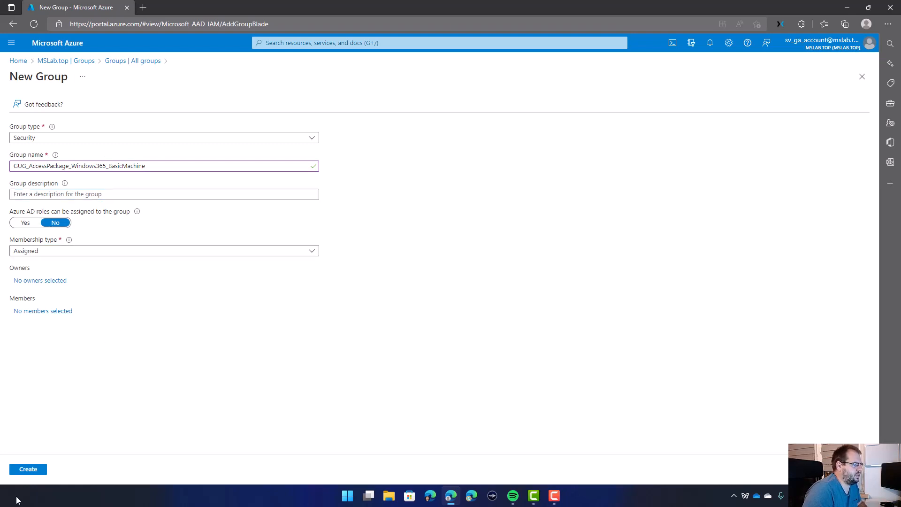
left_click(39, 473)
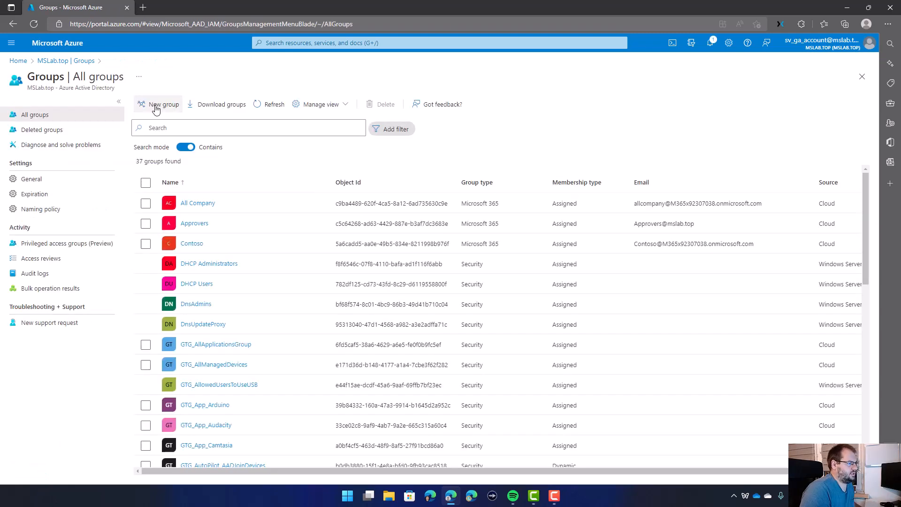
Create a second security group named GUG_AccessPackage_Windows365_AdvanceMachine with assigned membership
left_click(156, 109)
left_click(97, 166)
type("GUG_AccessPackage_Windows365_BasicMachine")
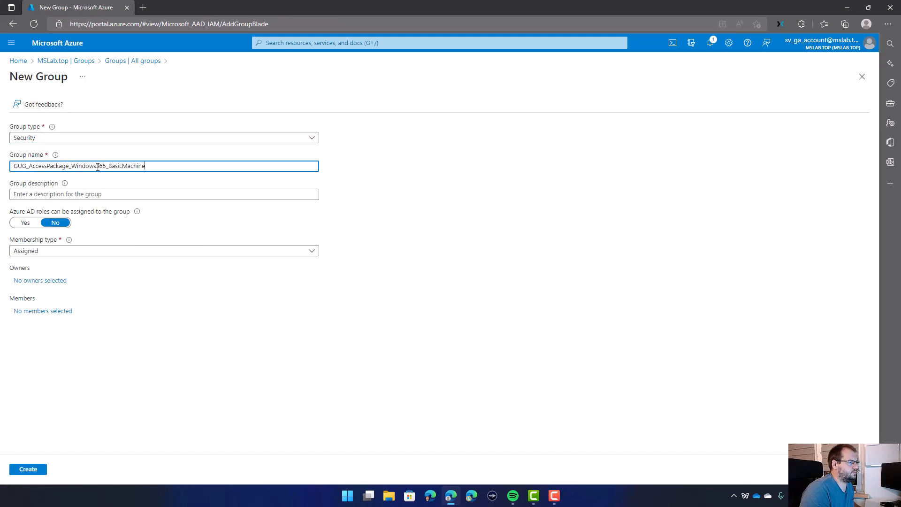
left_click_drag(110, 166, 126, 165)
type("Advance")
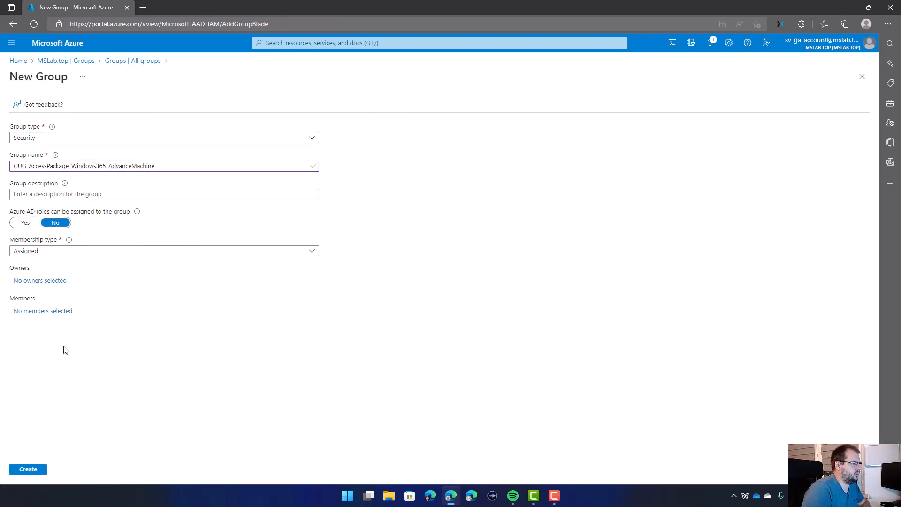
left_click(29, 469)
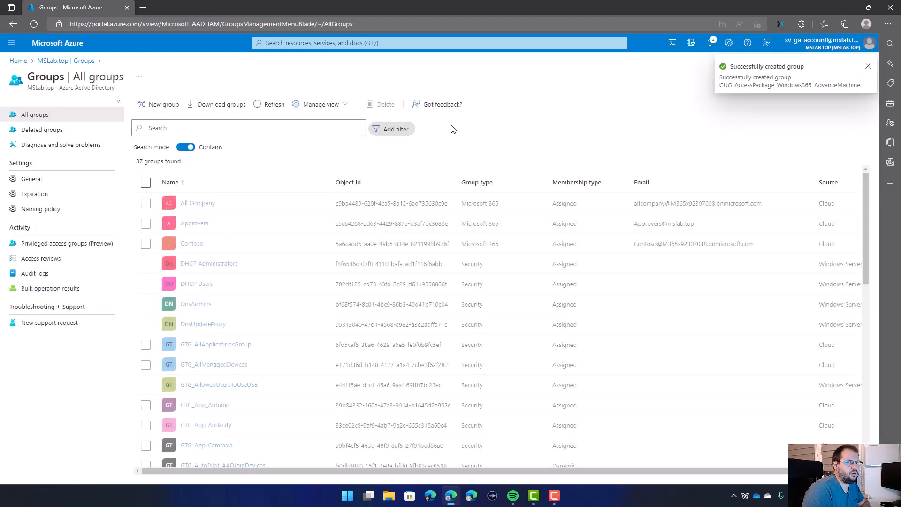
Start a new entitlement management catalog in Identity Governance and name it "Windows 365 Machines"
left_click(65, 46)
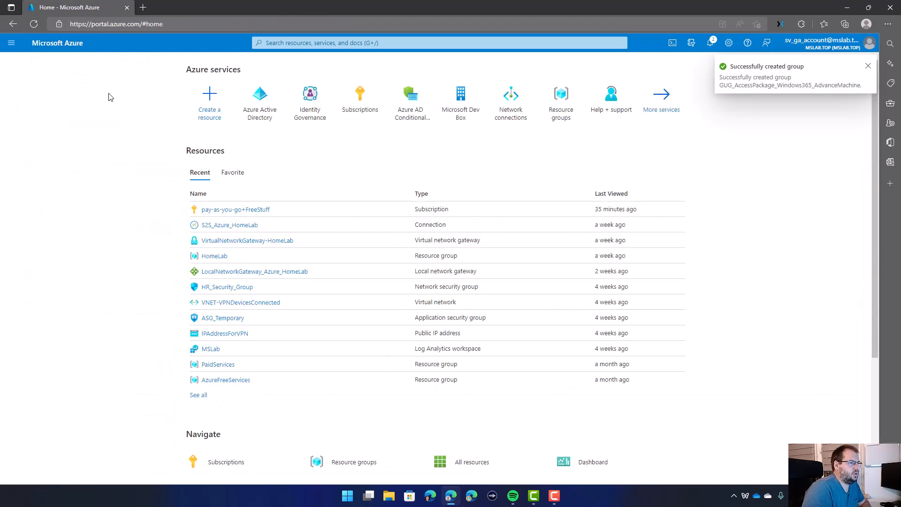
left_click(301, 104)
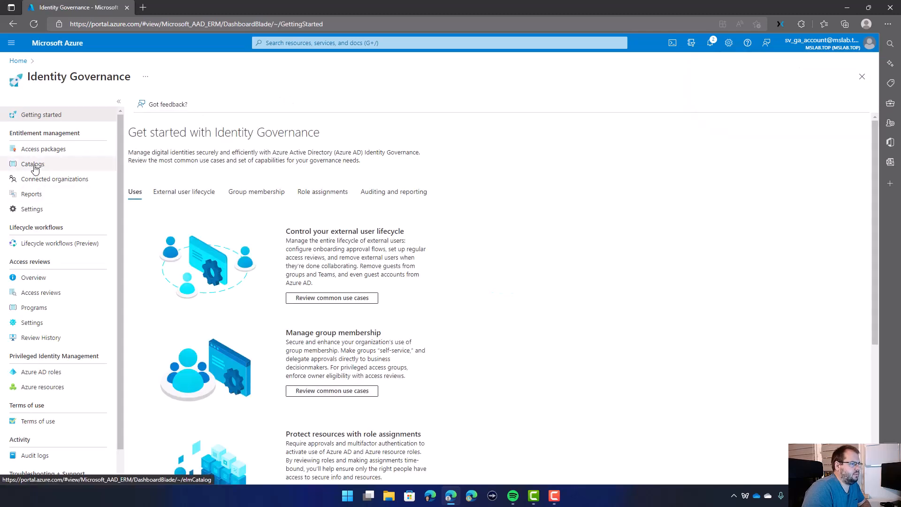
left_click(34, 165)
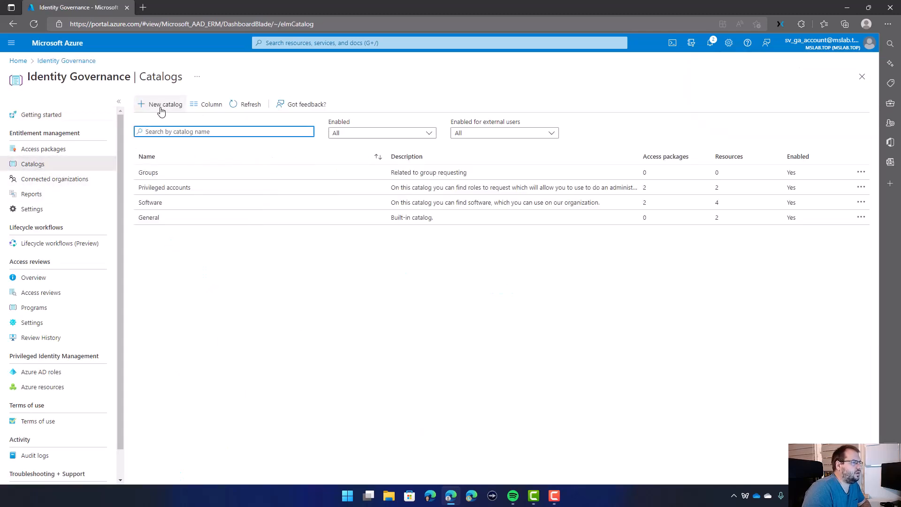
left_click(161, 105)
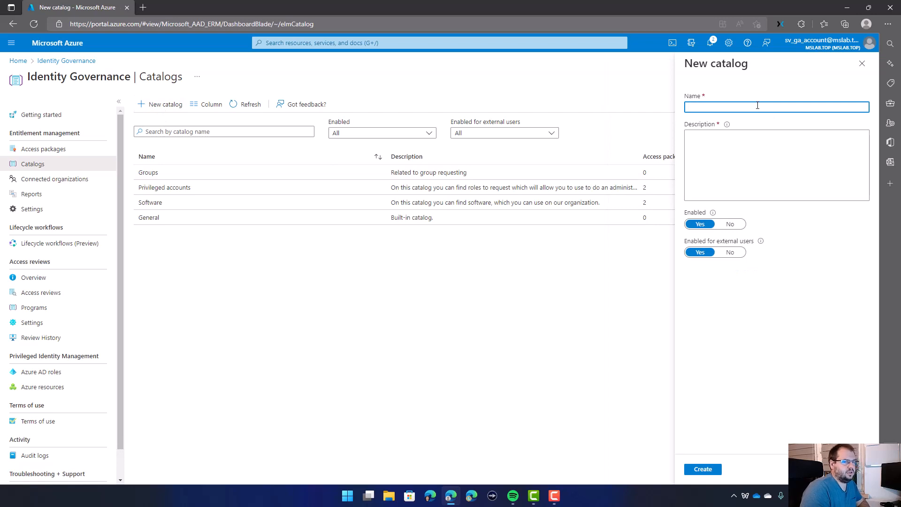
type("Windows")
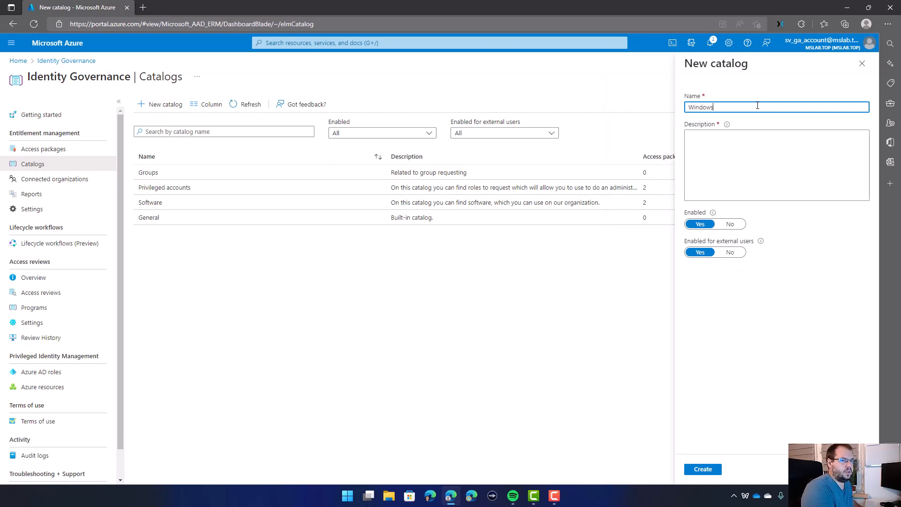
type(" 365 Machines")
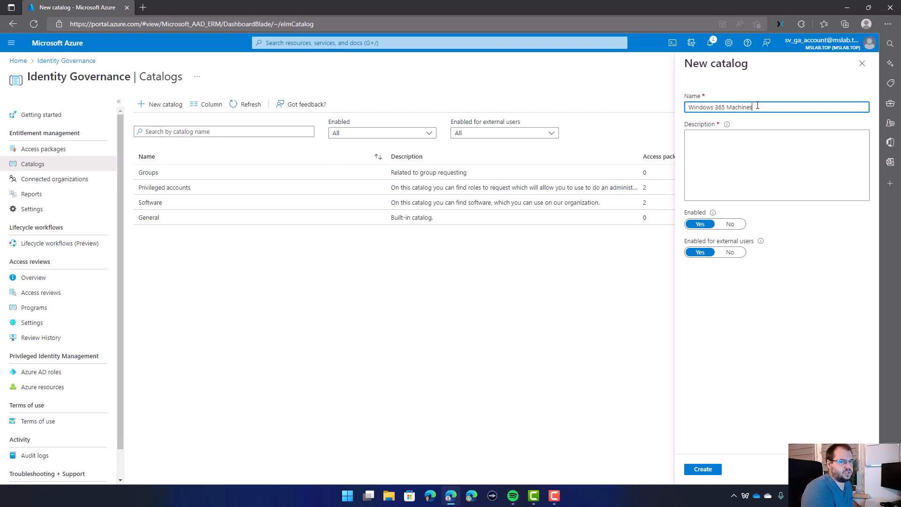
key("Tab")
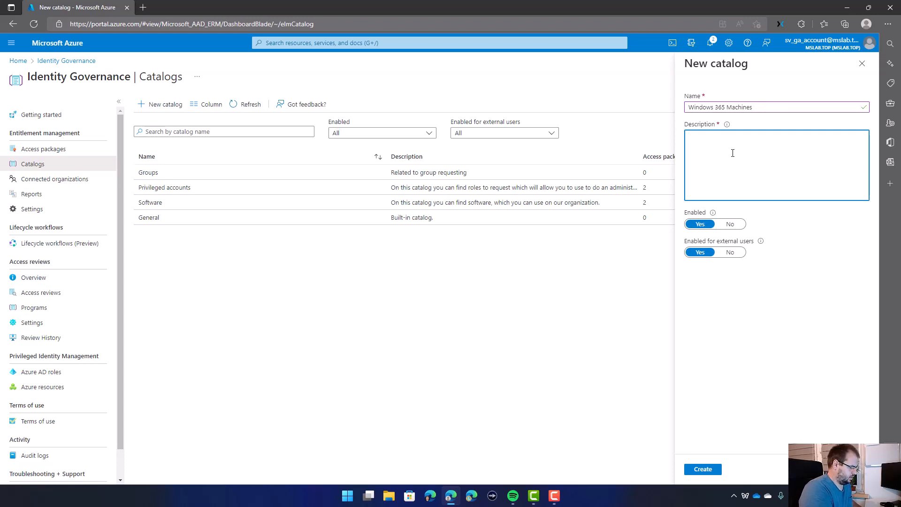
Enter the catalog description "Using this catalog you can request Windows 365 machines."
type("Using t")
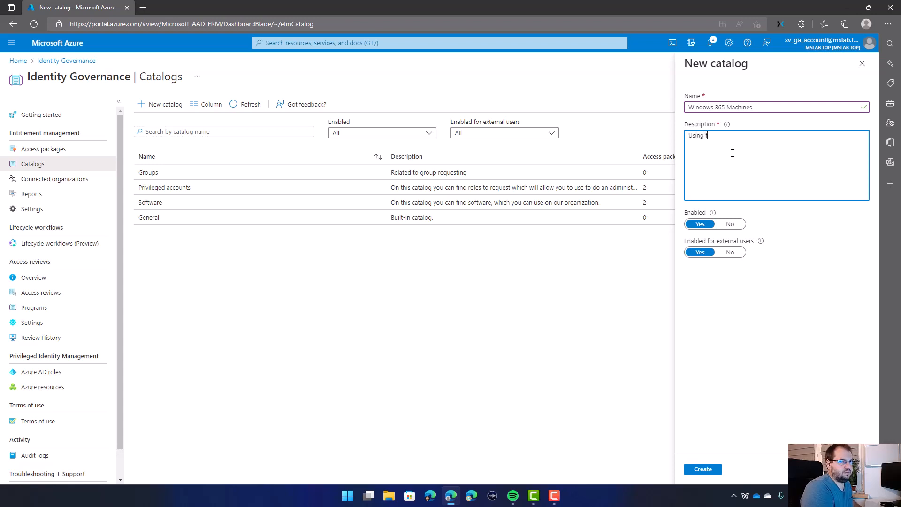
type("his catalog you can reques")
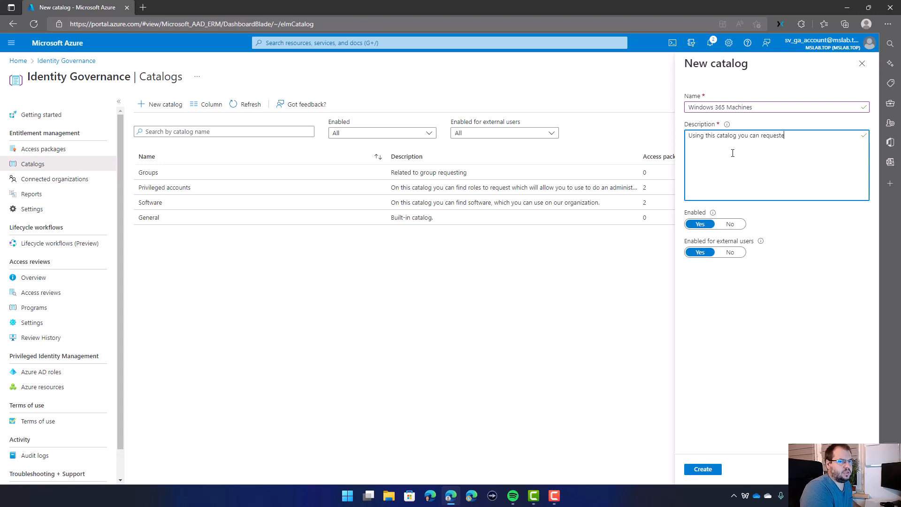
type("t Windows 365 machines.")
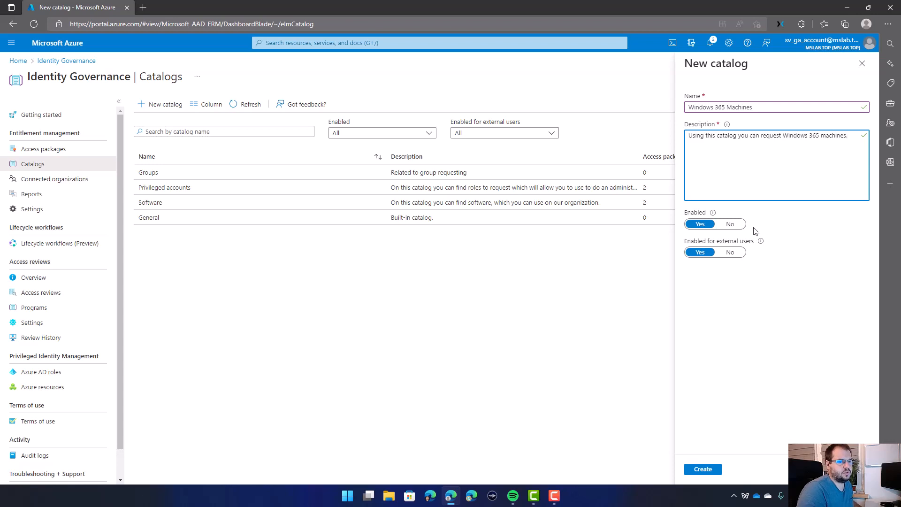
left_click(754, 231)
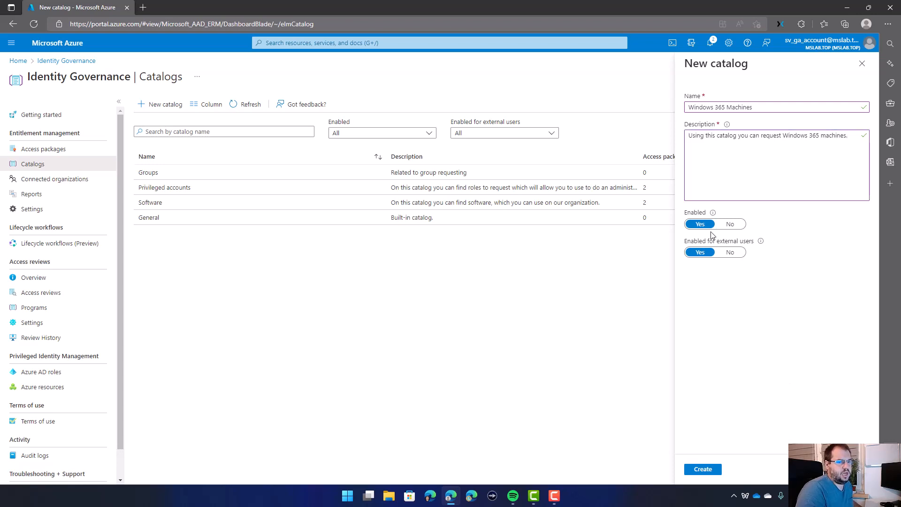
Disable the new catalog for external users and create it
left_click_drag(679, 241, 752, 242)
left_click(782, 230)
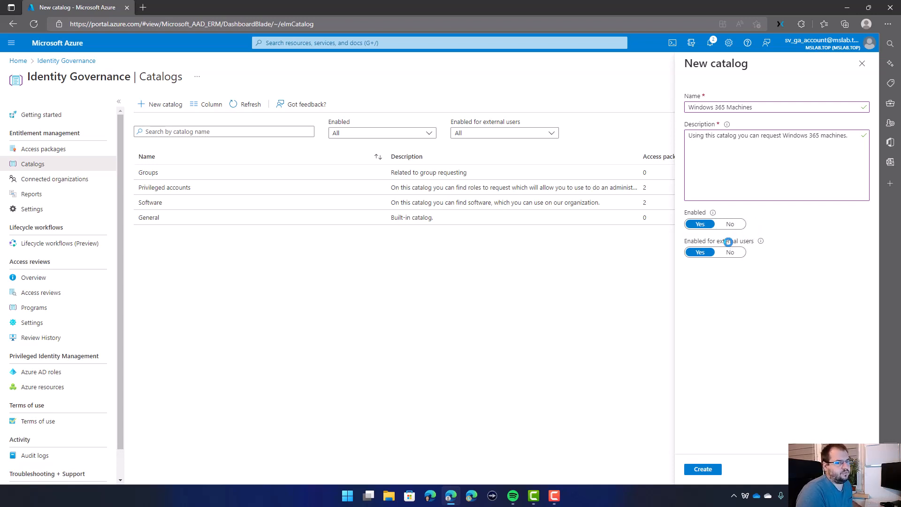
left_click(729, 252)
left_click(702, 469)
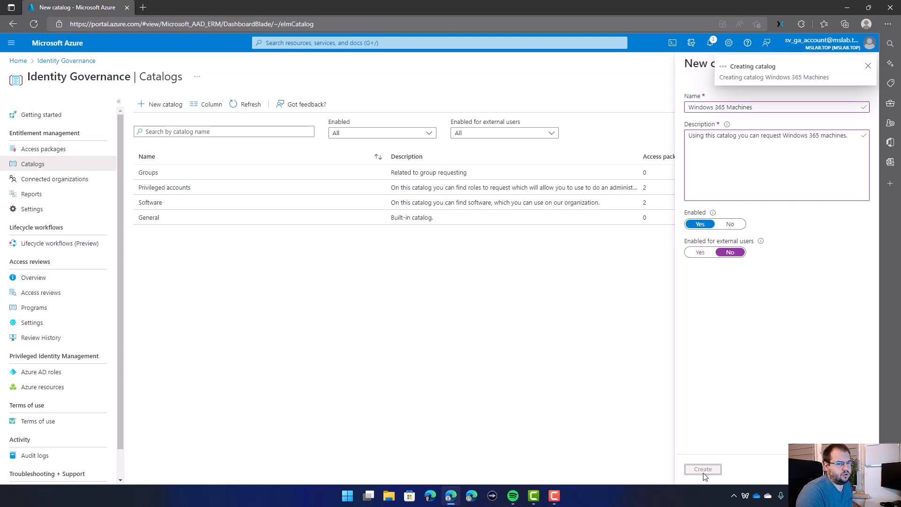
left_click(868, 66)
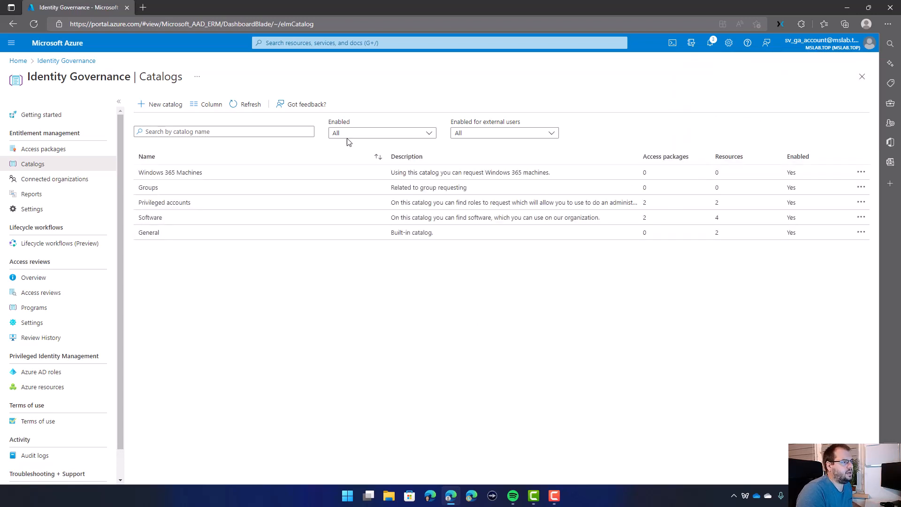
Start a new access package in Identity Governance and name it "Windows 365 Basic Machine"
left_click(65, 154)
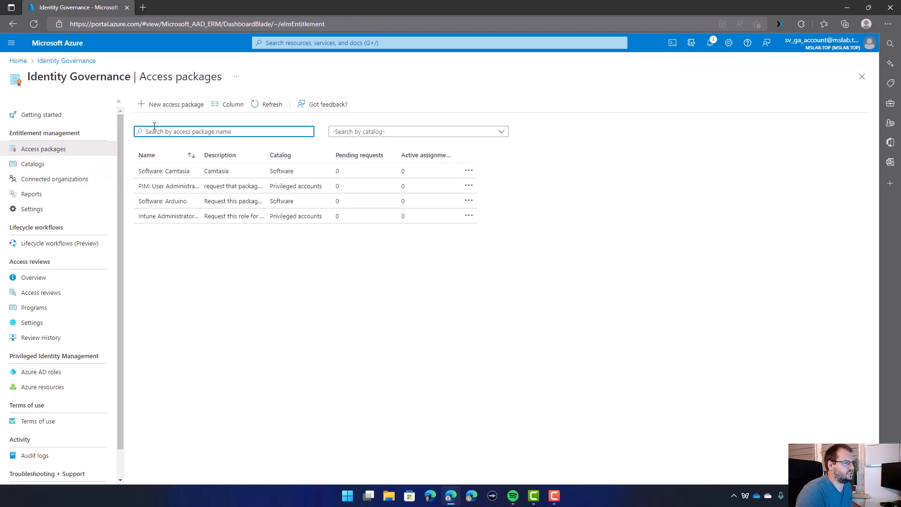
left_click(187, 106)
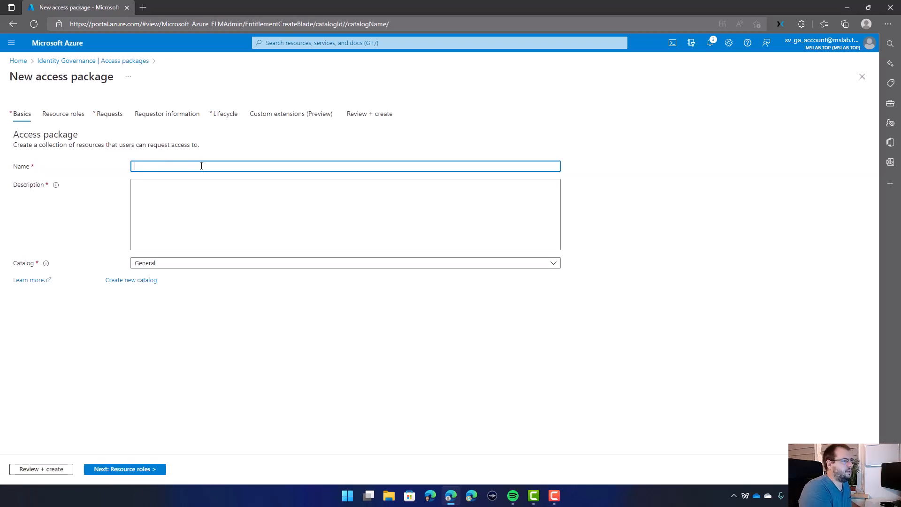
type("ndows 365 Bas")
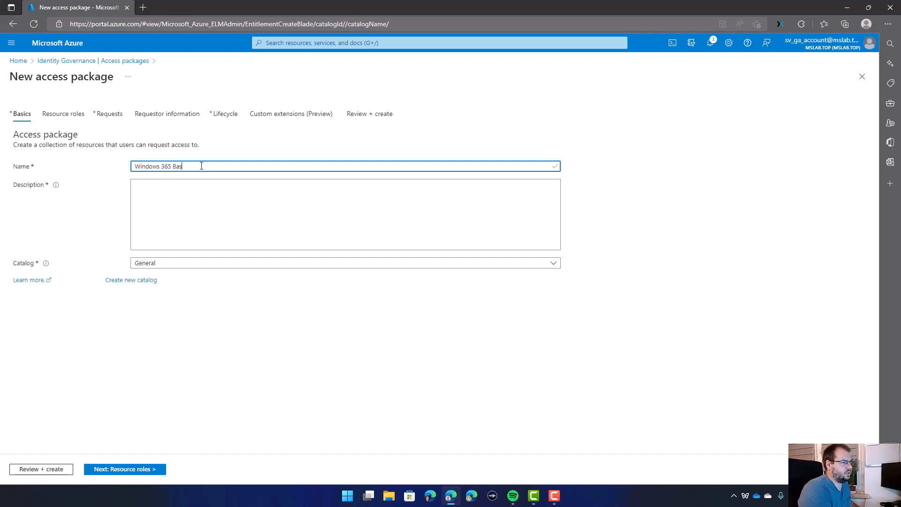
type("ic Machine")
key("Tab")
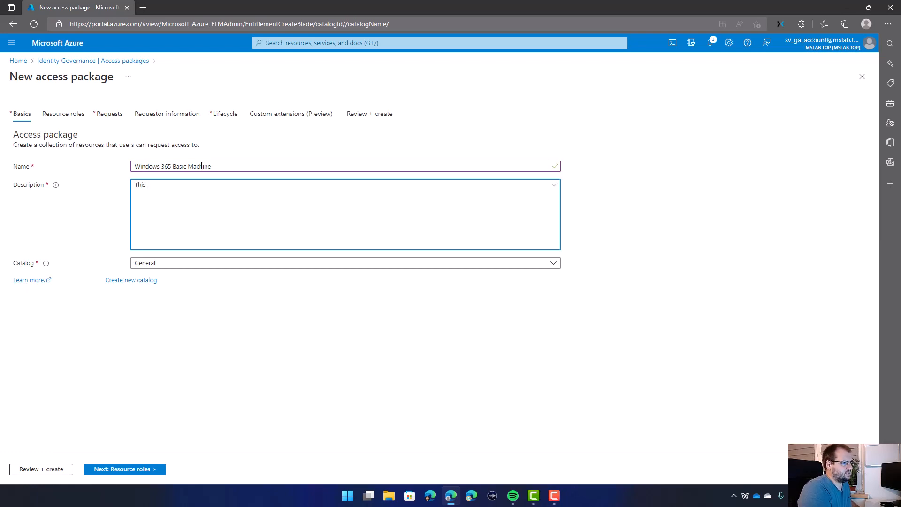
Describe the access package as "This is Basic Windows 365 machines - 2vCPU and 8GB of RAM + 120 SSD."
type("This is Basic Windows 365 machines - 2v")
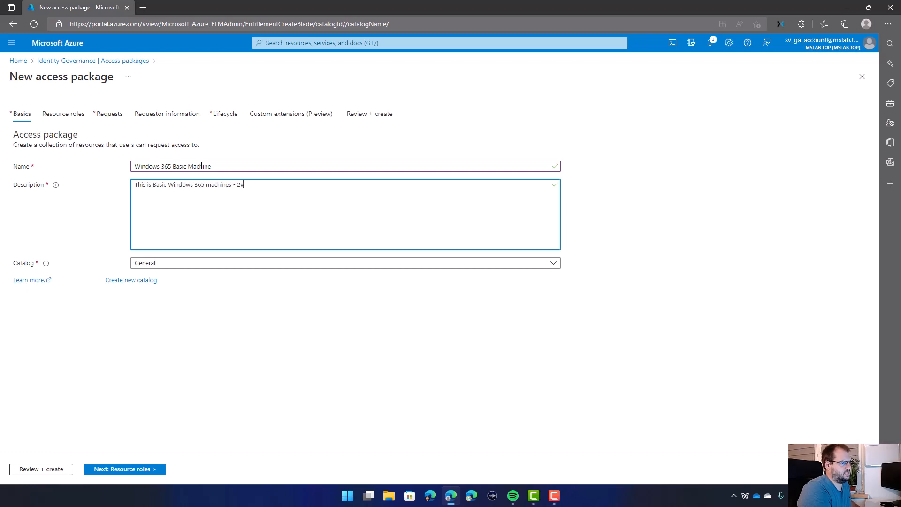
type("CPU and 8GB of RAM + 120")
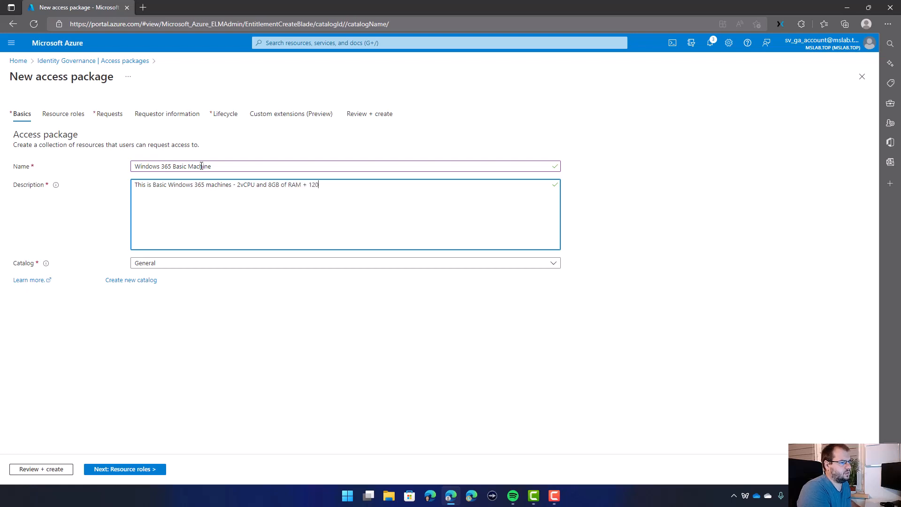
type(" SSD")
key("BackSpace")
type(".")
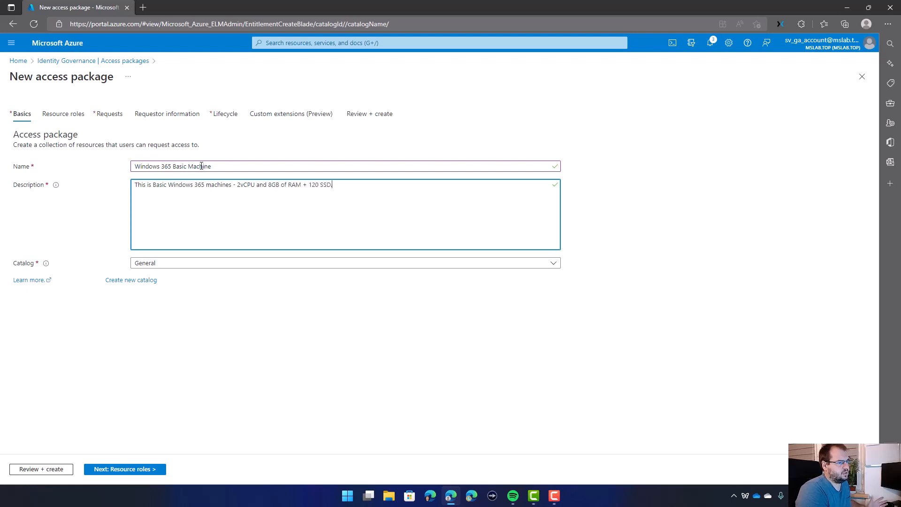
left_click(302, 191)
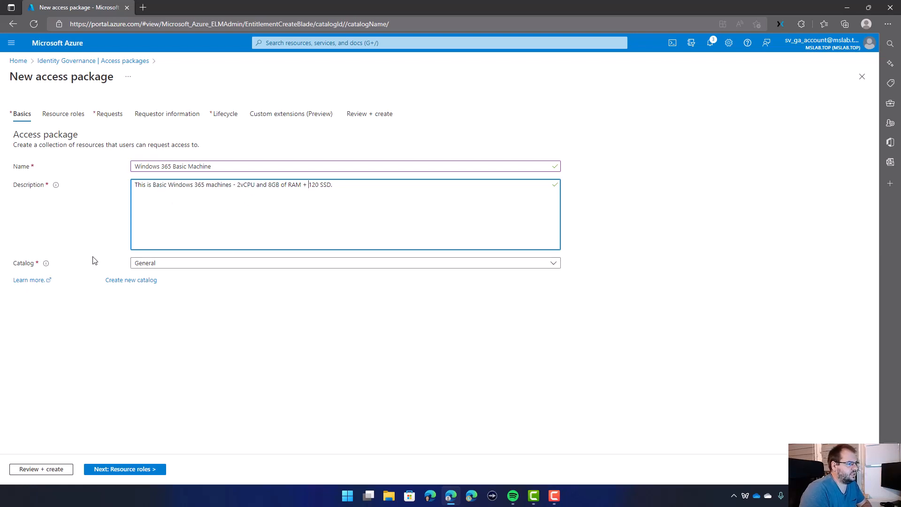
Assign the access package to the Windows 365 Machines catalog and continue to its resource roles
left_click(63, 260)
left_click(183, 267)
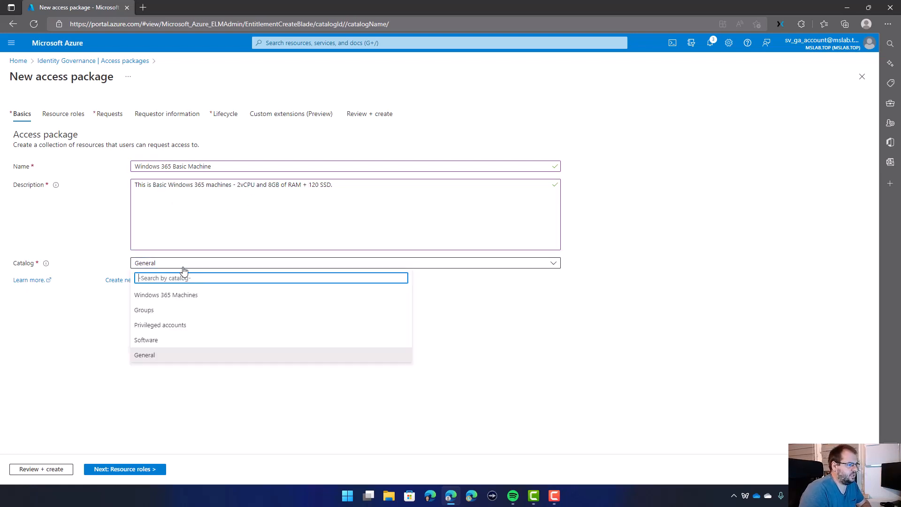
left_click(170, 295)
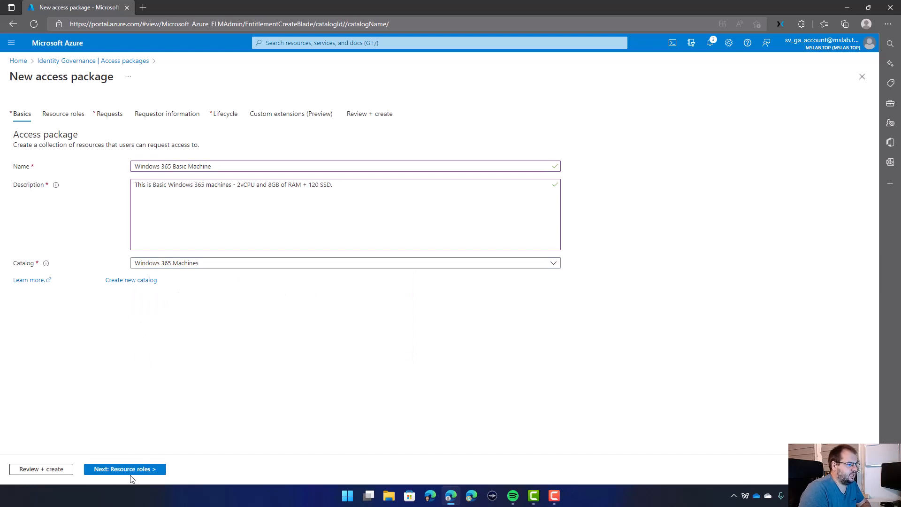
left_click(117, 469)
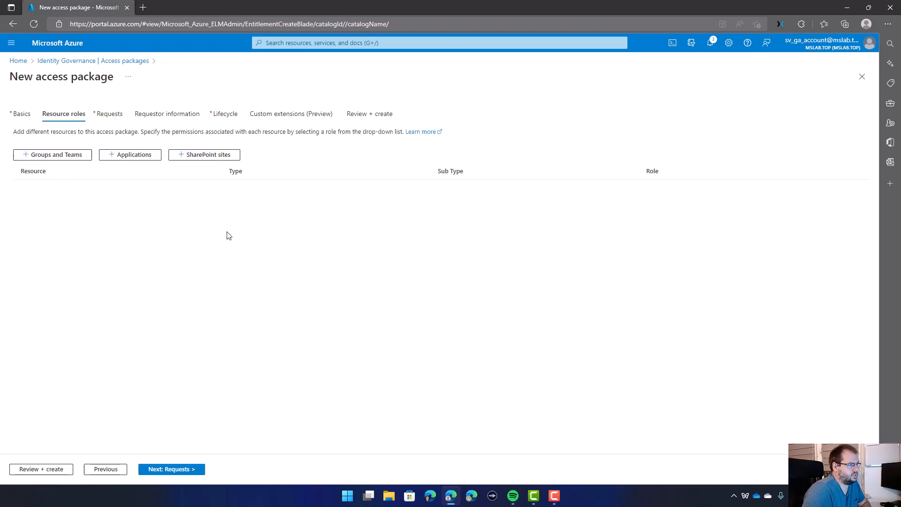
Start adding a group resource and list all groups and teams outside the Windows 365 Machines catalog
left_click(65, 162)
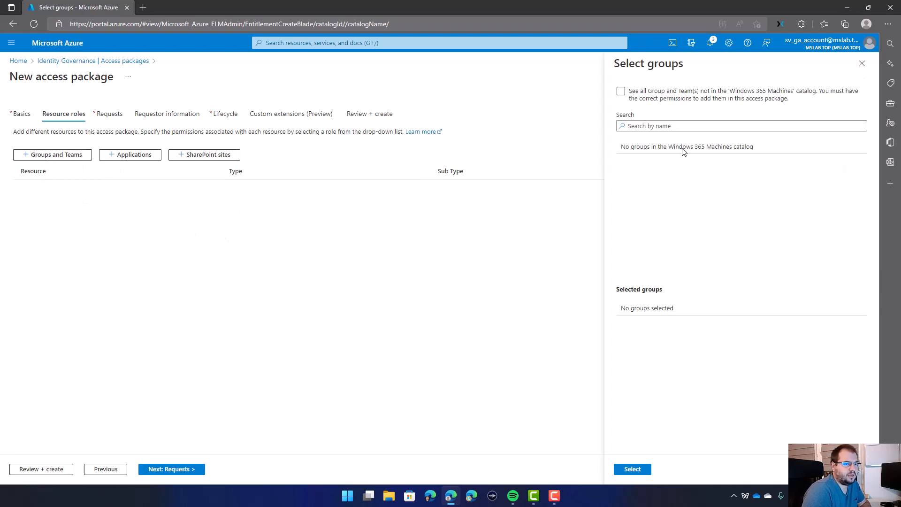
mouse_move(668, 146)
left_mouse_down()
mouse_move(763, 147)
mouse_move(672, 154)
left_mouse_up()
left_click(714, 148)
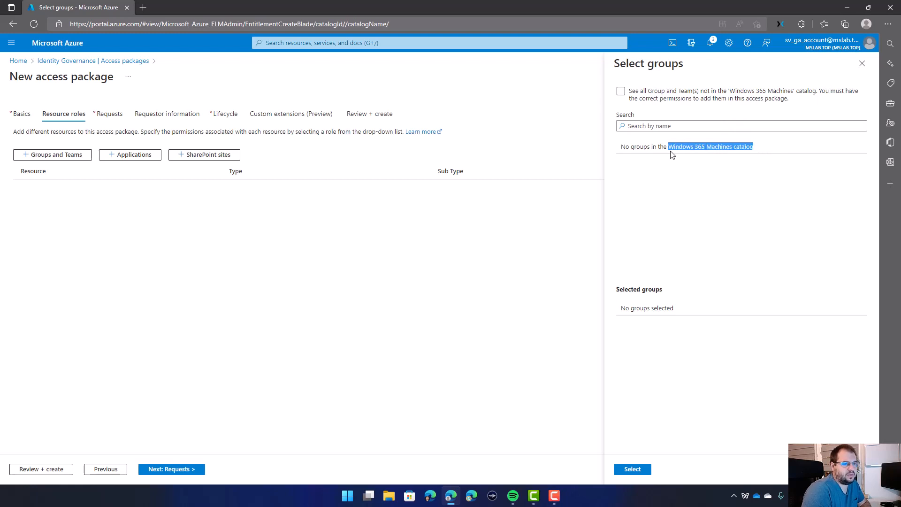
left_click(633, 97)
left_click(649, 97)
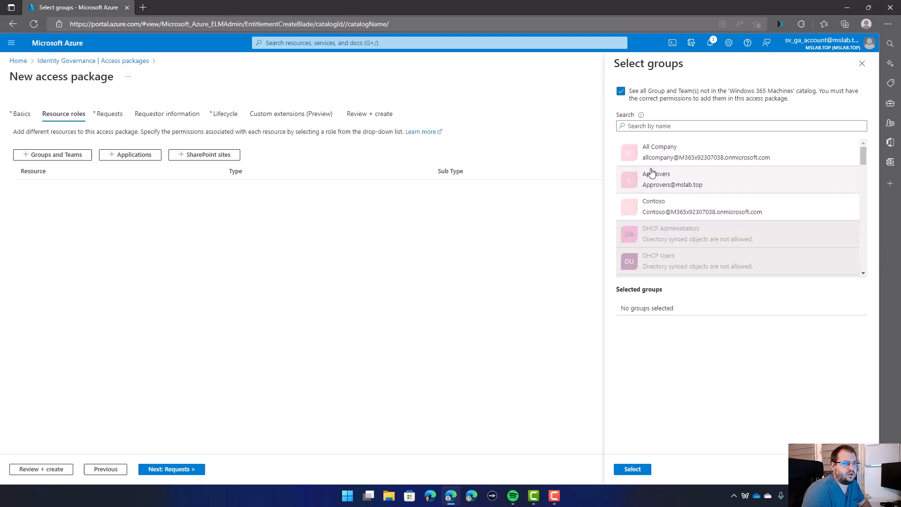
Search the groups for "GUG_" and add GUG_AccessPackage_Windows365_BasicMachine to the access package
left_click(695, 122)
type("GU_")
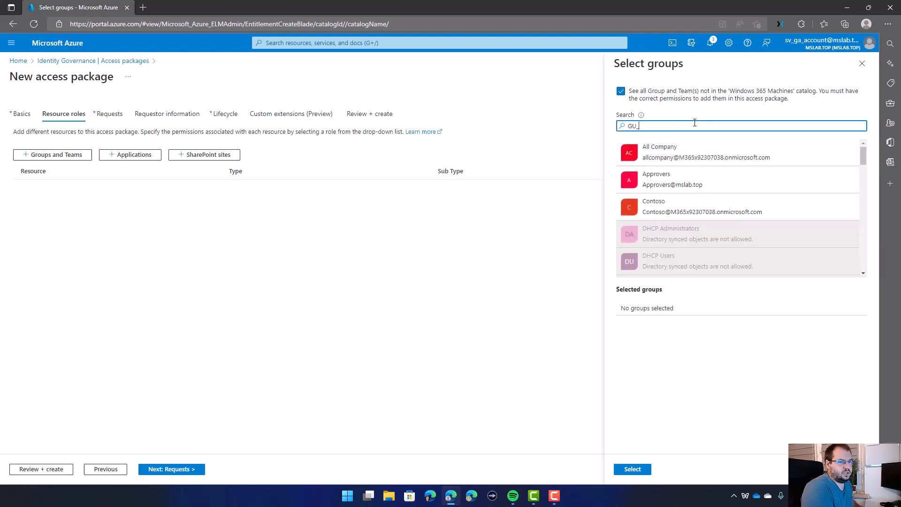
key("BackSpace")
type("G_")
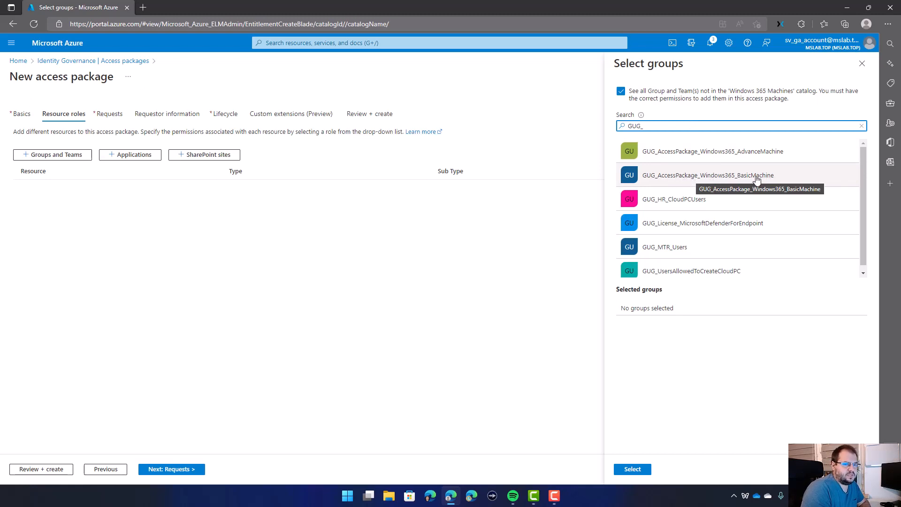
left_click(725, 177)
left_click(632, 469)
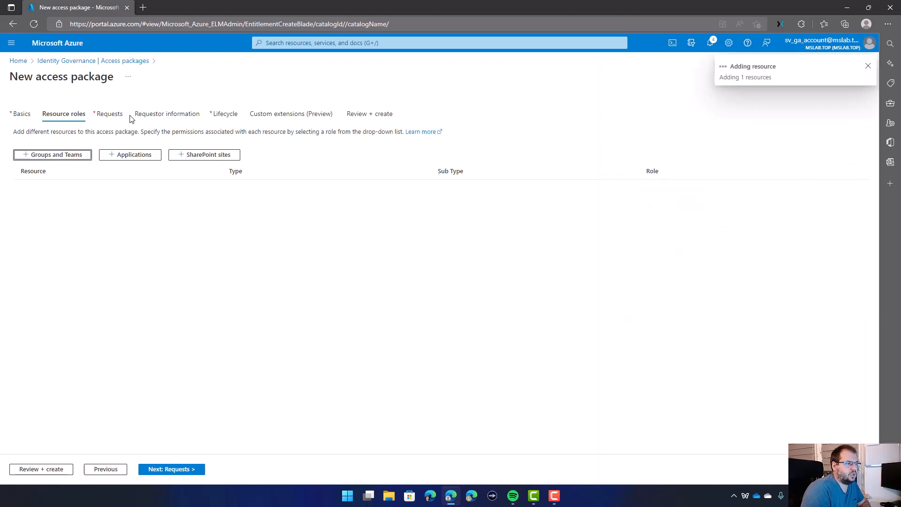
Dismiss the notification and assign the Member role to the GUG_AccessPackage_Windows365_BasicMachine group
left_click(869, 66)
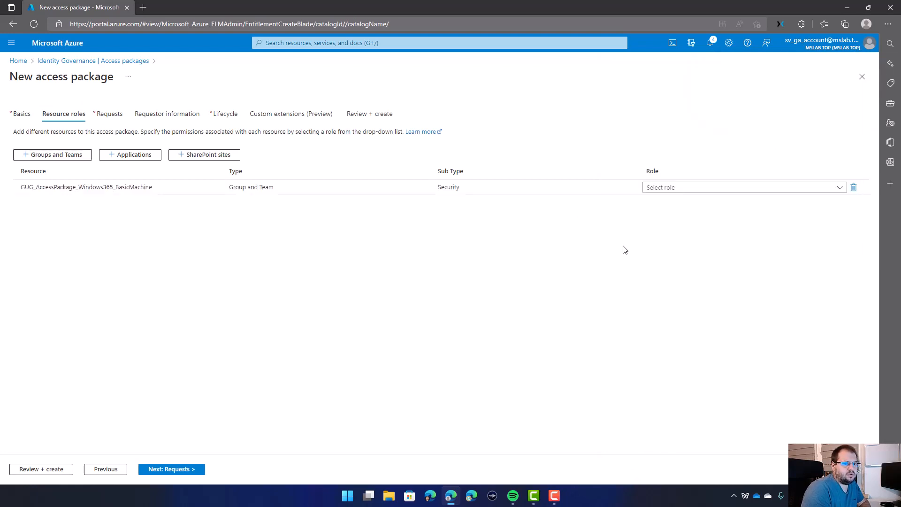
left_click(680, 187)
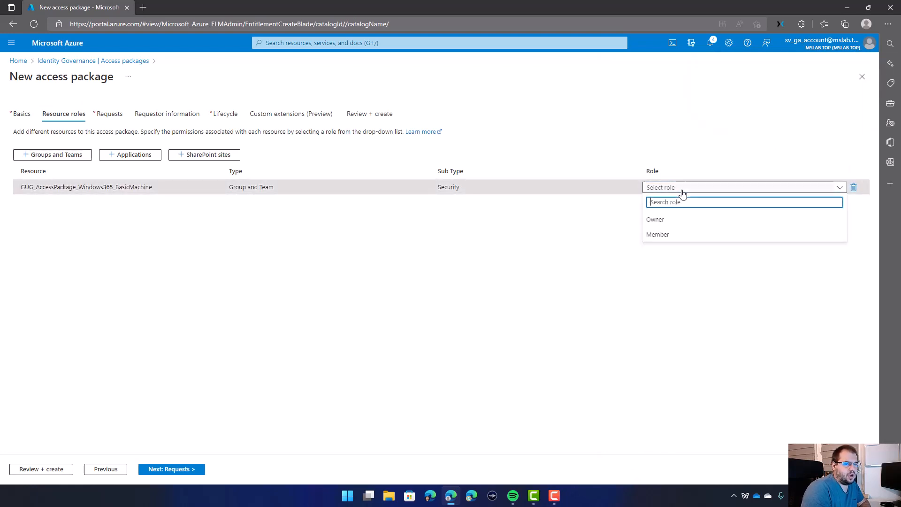
left_click(664, 238)
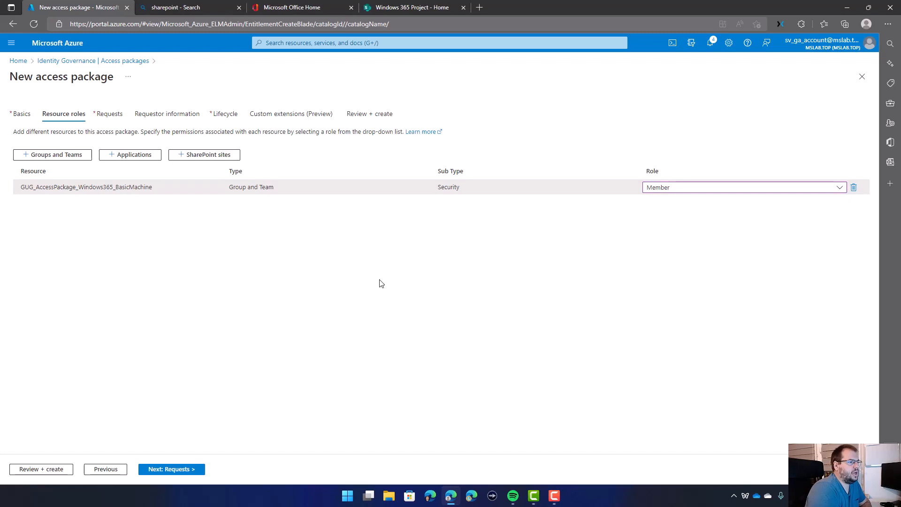
List SharePoint sites outside the Windows 365 Machines catalog and add the Windows 365 Project site as a resource
left_click(201, 159)
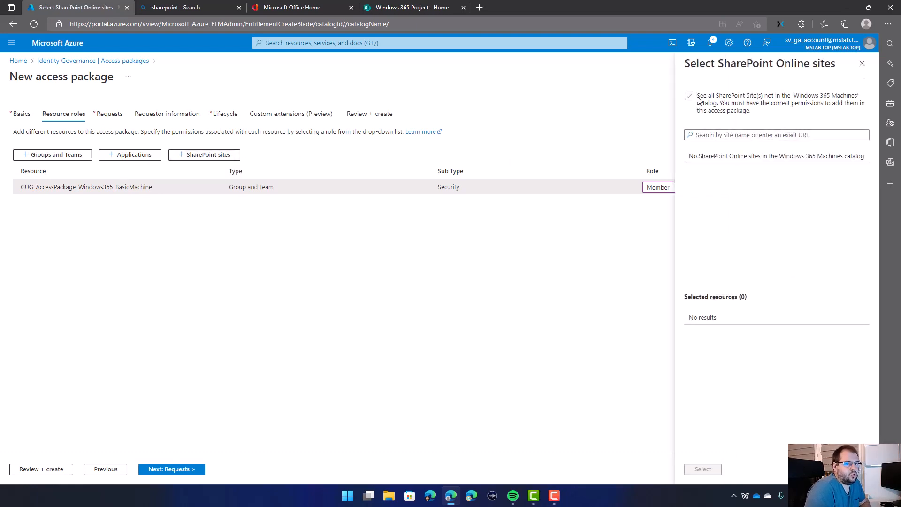
left_click_drag(698, 96, 803, 104)
left_click(718, 100)
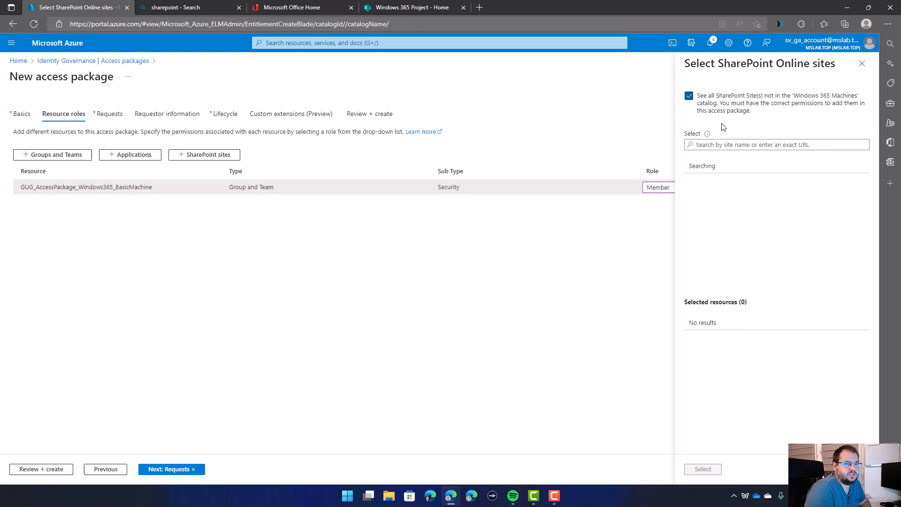
scroll(769, 244, "down", 3)
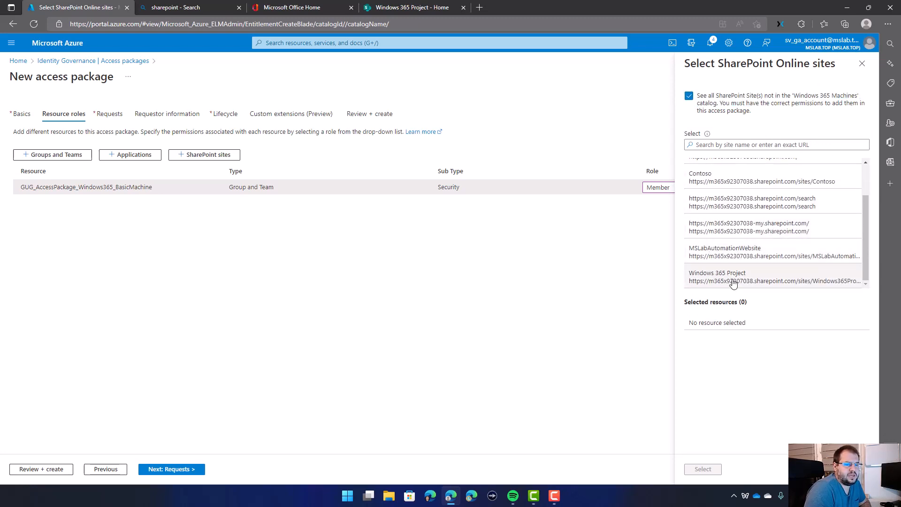
left_click(732, 280)
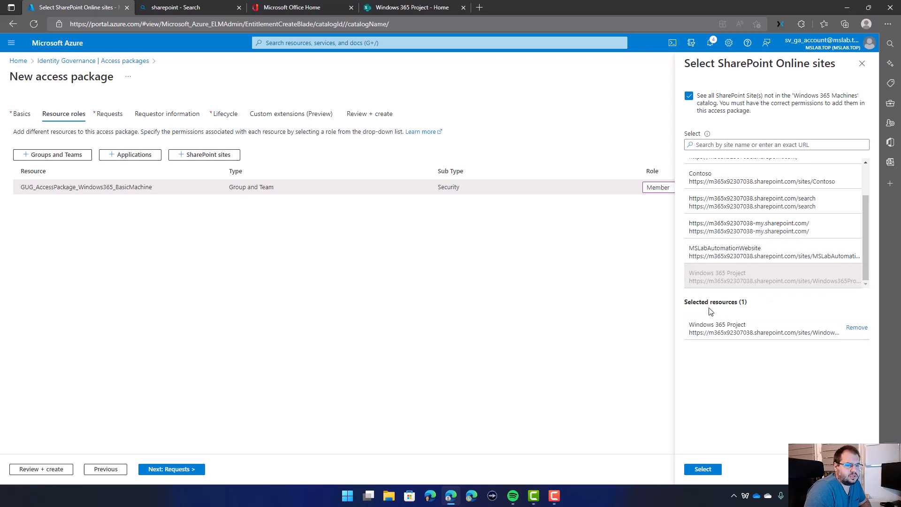
left_click(705, 469)
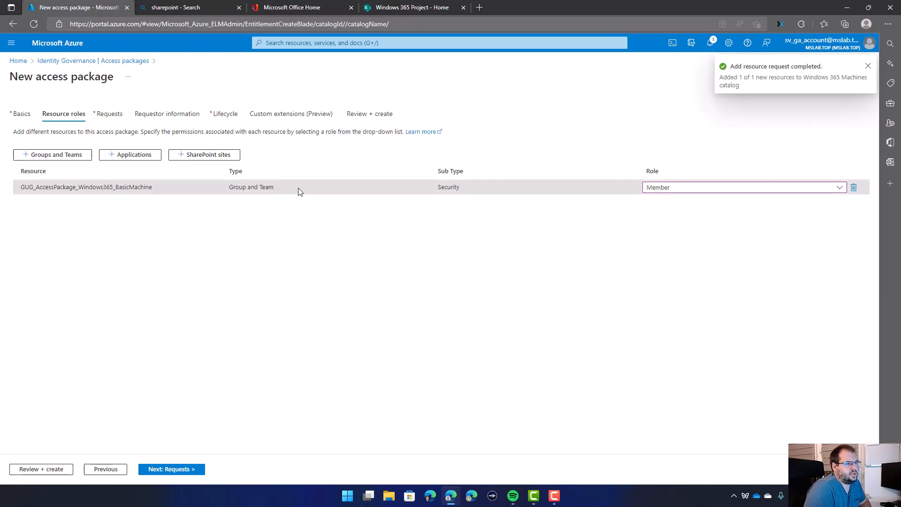
Check the Windows 365 Project site's home page and give its resource entry the Windows 365 Project Visitors role
left_click(376, 6)
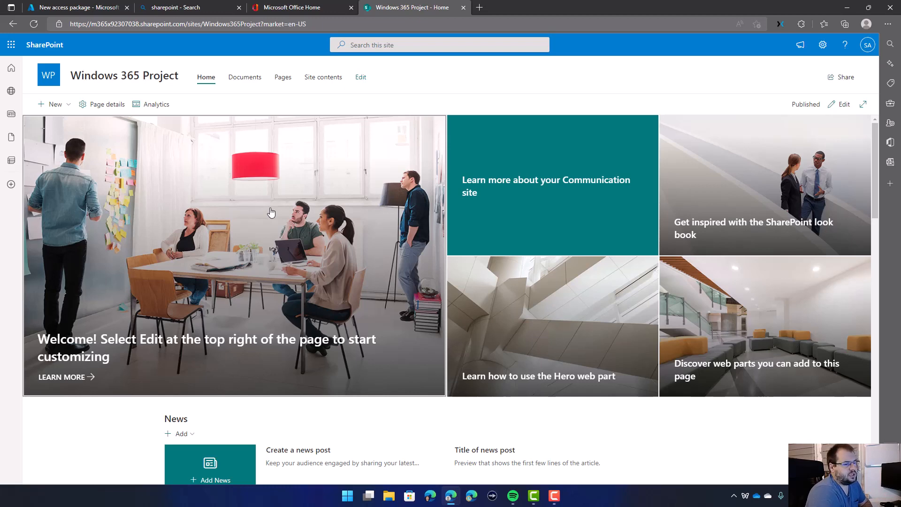
key("ctrl+Tab")
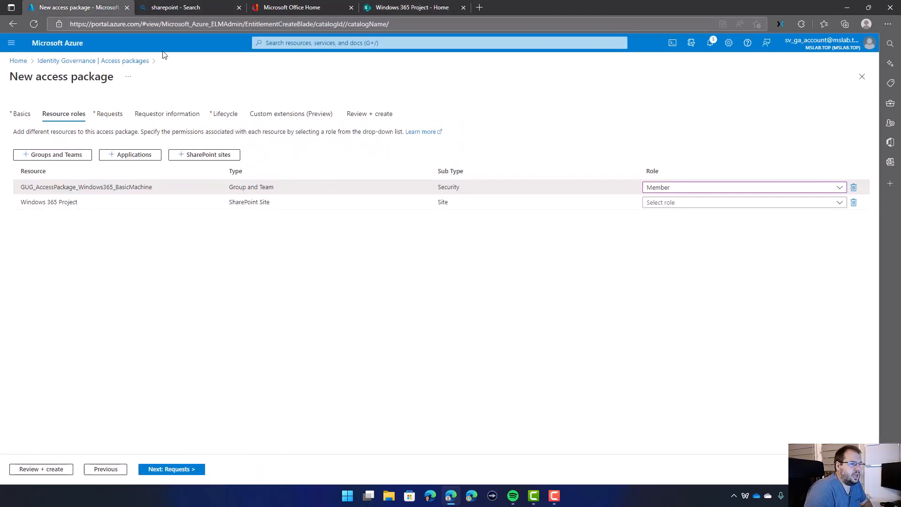
left_click(688, 204)
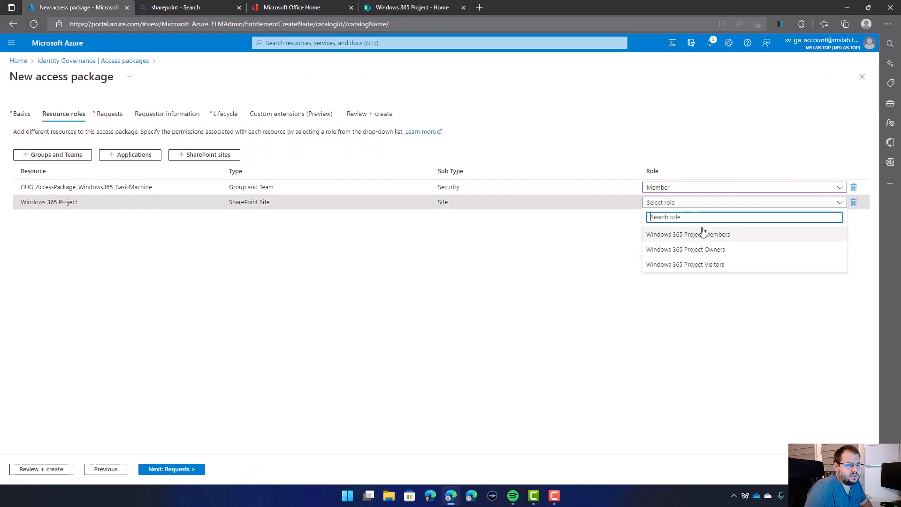
left_click(726, 265)
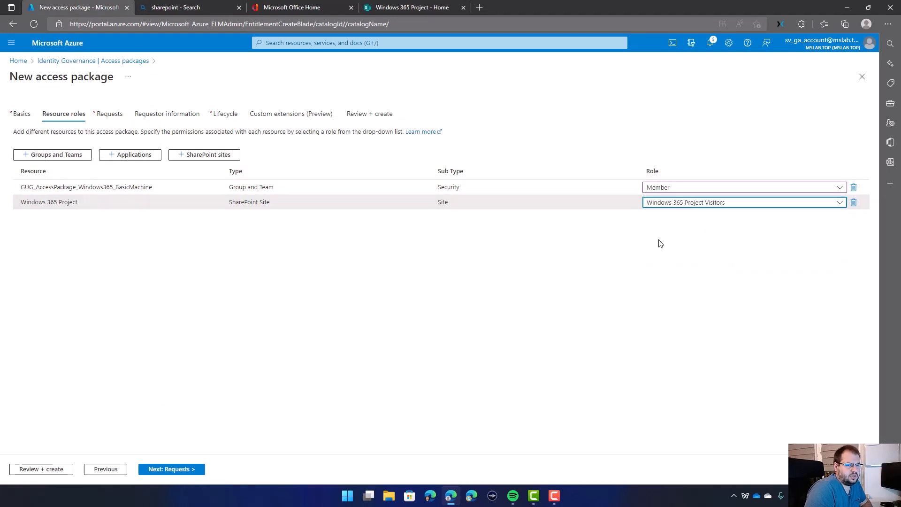
Browse the applications outside the Windows 365 Machines catalog and close the selection without adding any
left_click(128, 154)
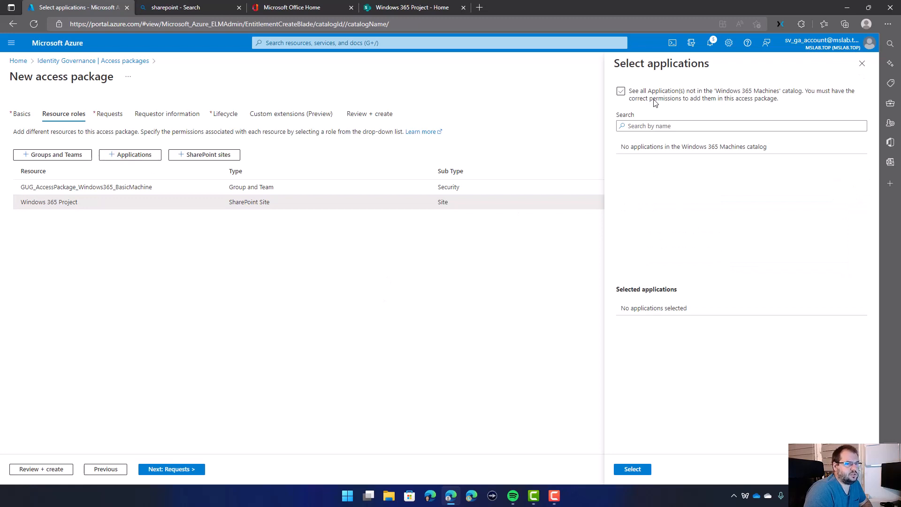
scroll(683, 187, "down", 3)
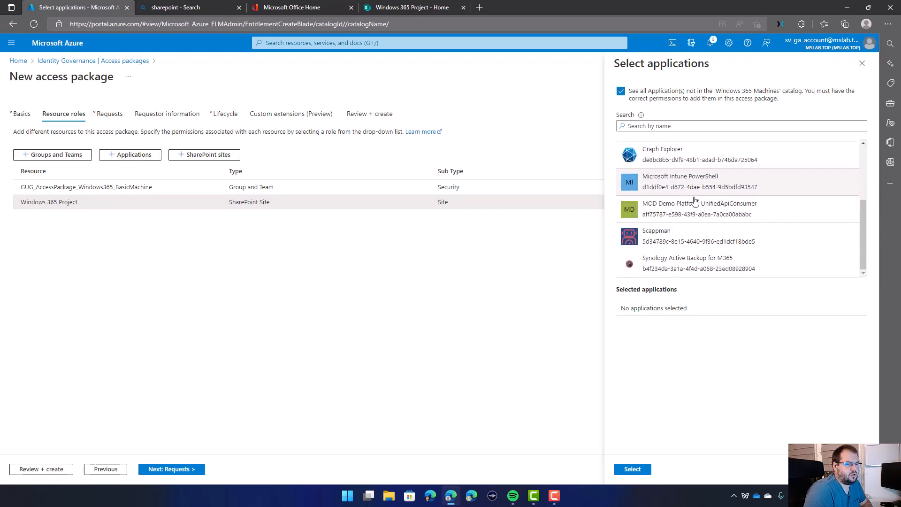
scroll(694, 202, "up", 3)
left_click(861, 64)
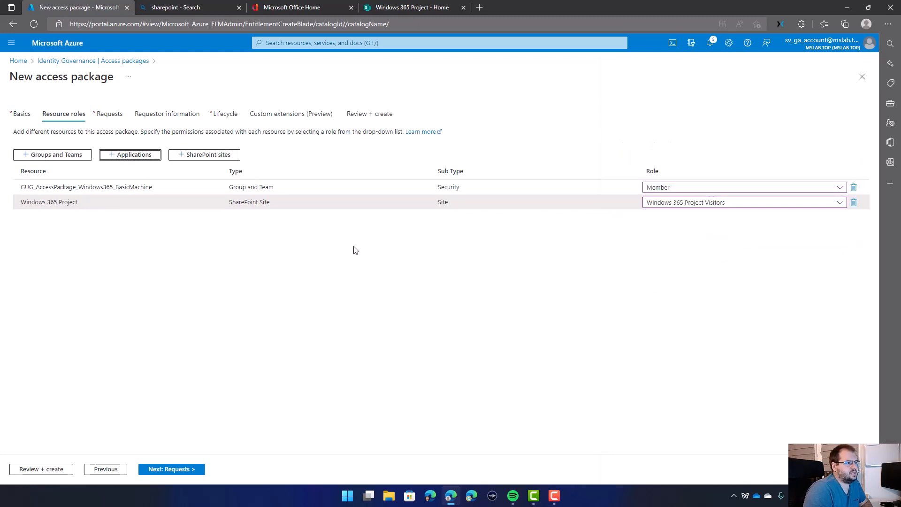
Go to the request policy and allow users in the directory to request access, limited to all members excluding guests
left_click(173, 470)
left_click(172, 471)
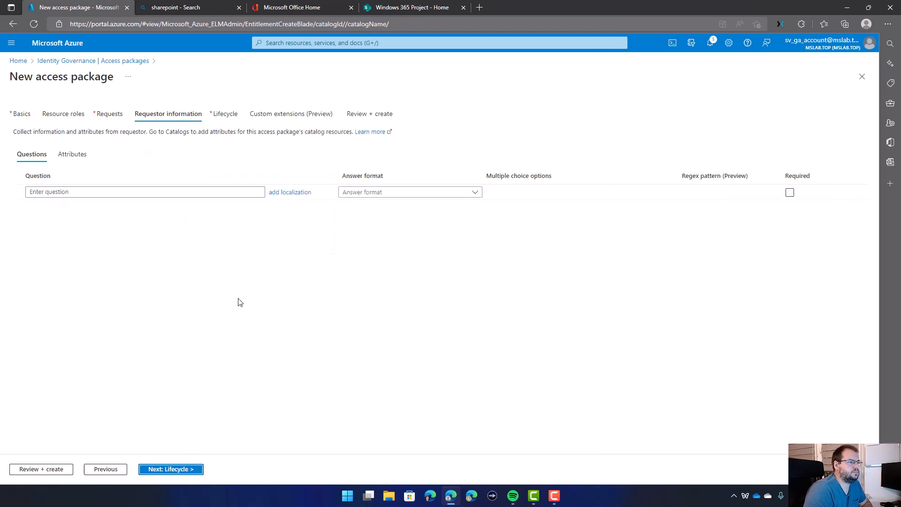
left_click(110, 114)
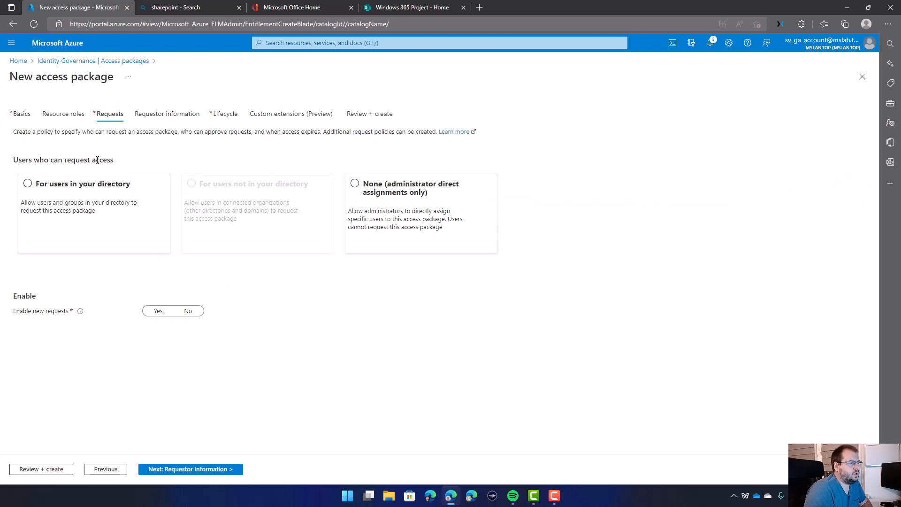
left_click(44, 184)
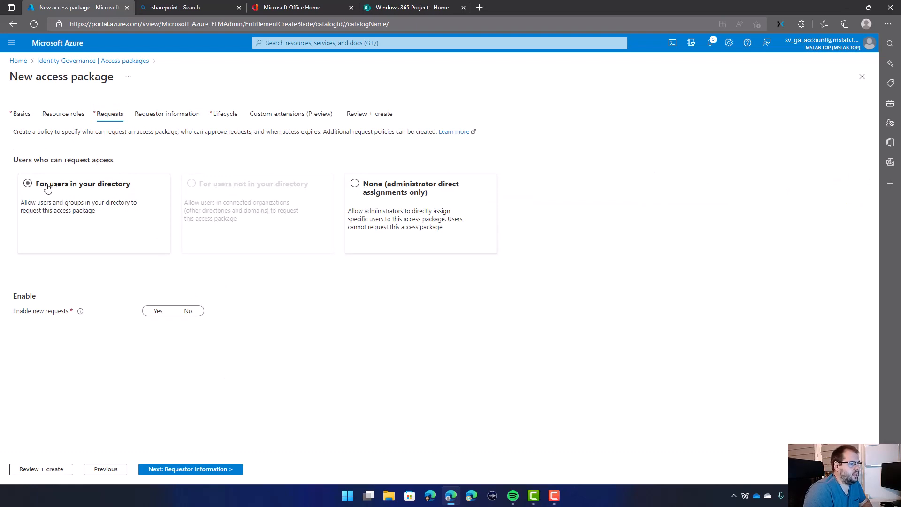
left_click(111, 187)
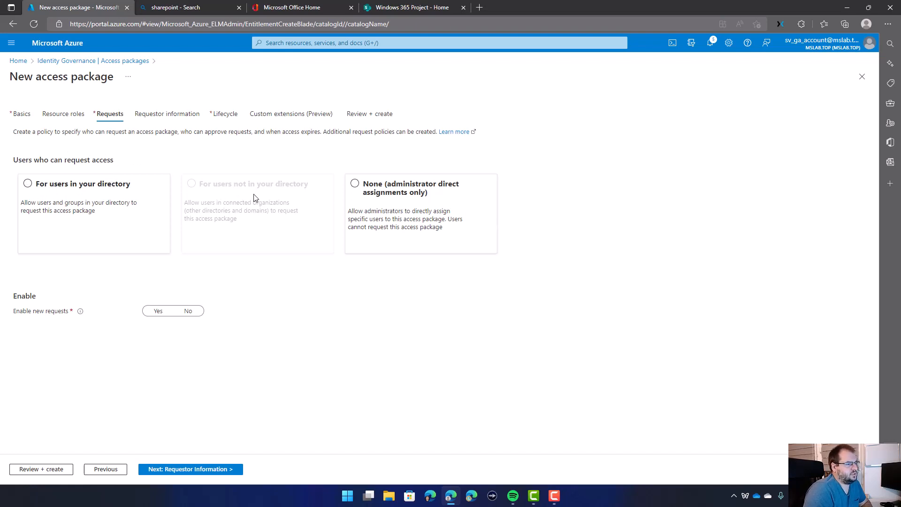
left_click(169, 186)
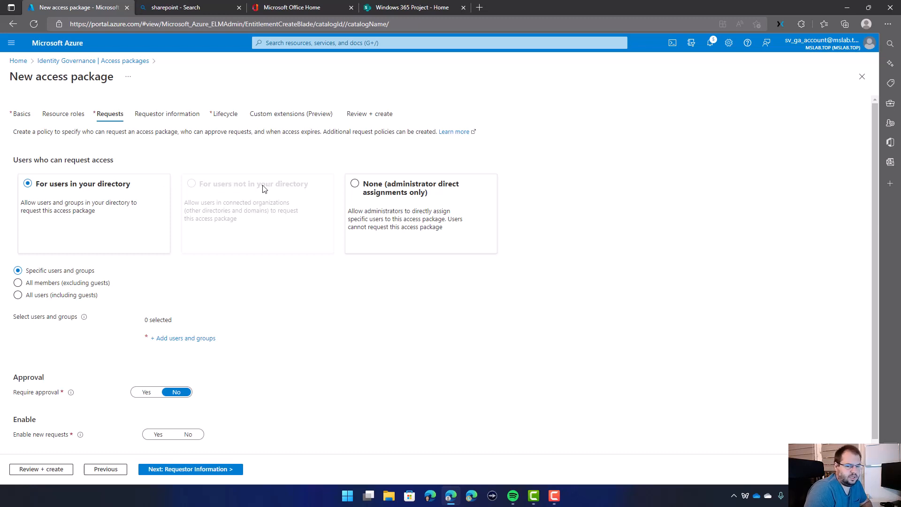
scroll(49, 291, "down", 1)
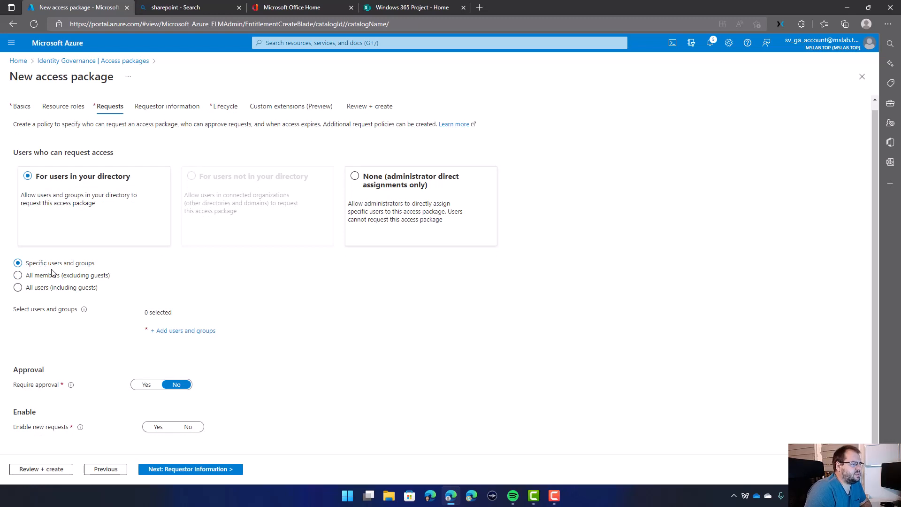
left_click(82, 278)
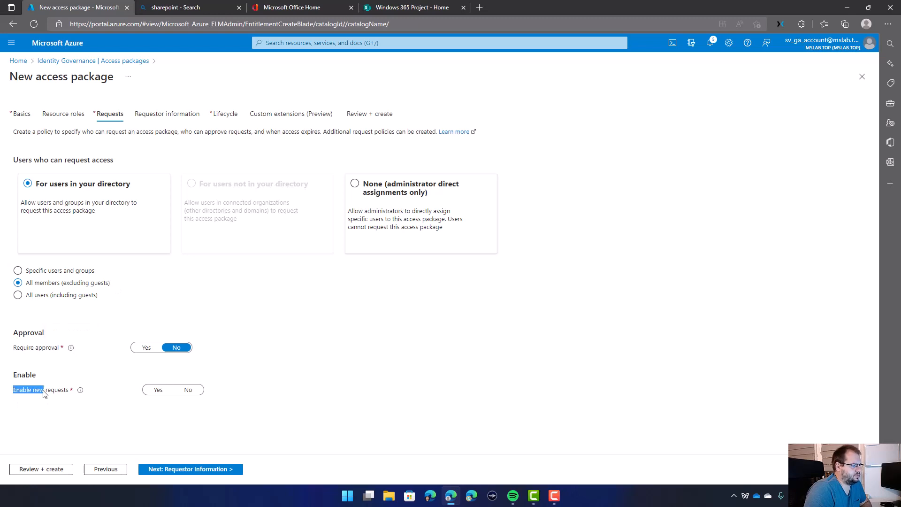
Enable new requests for the access package and require approval with a single stage
left_click(156, 392)
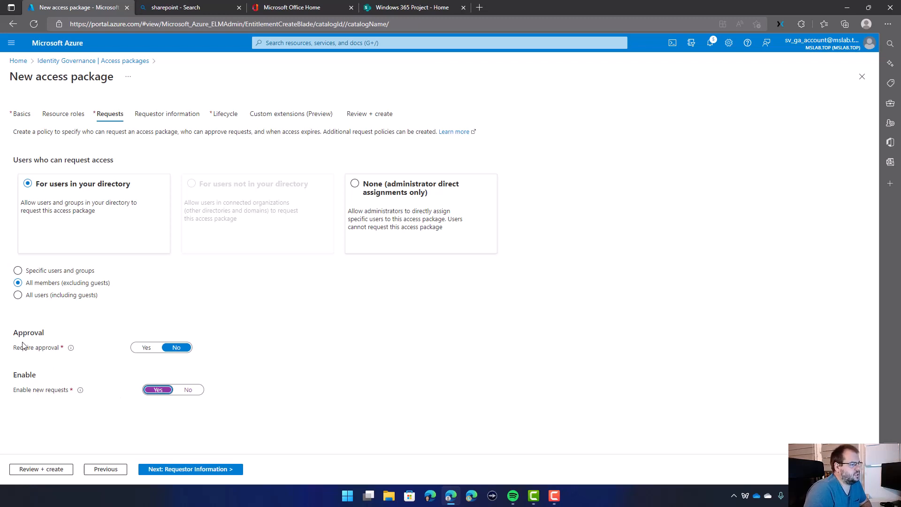
left_click(141, 347)
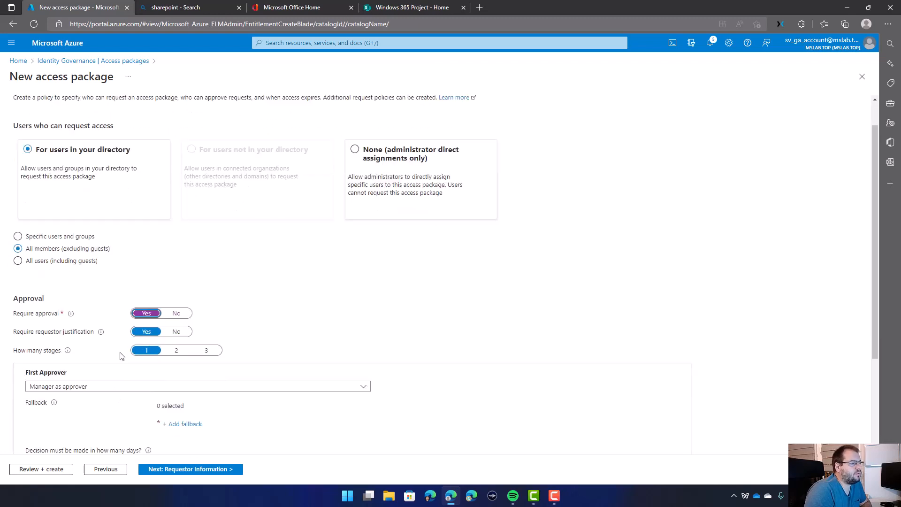
scroll(178, 267, "down", 2)
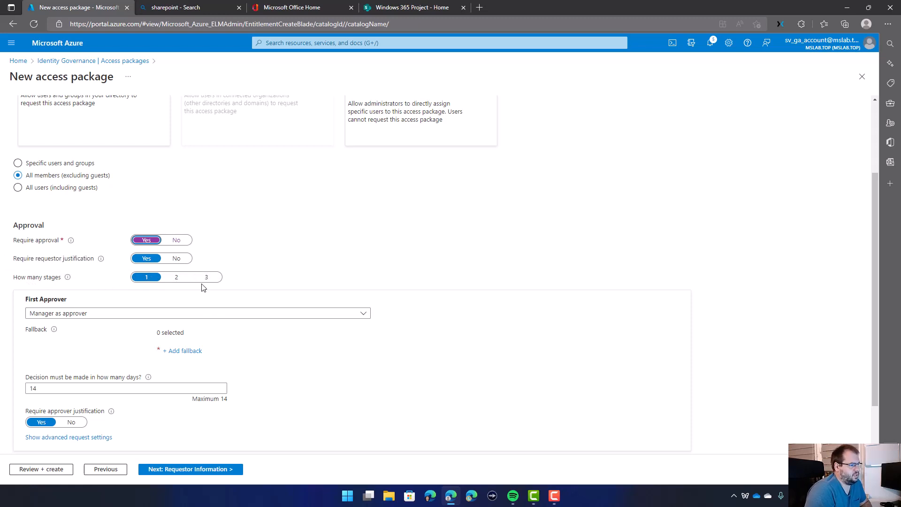
left_click(151, 280)
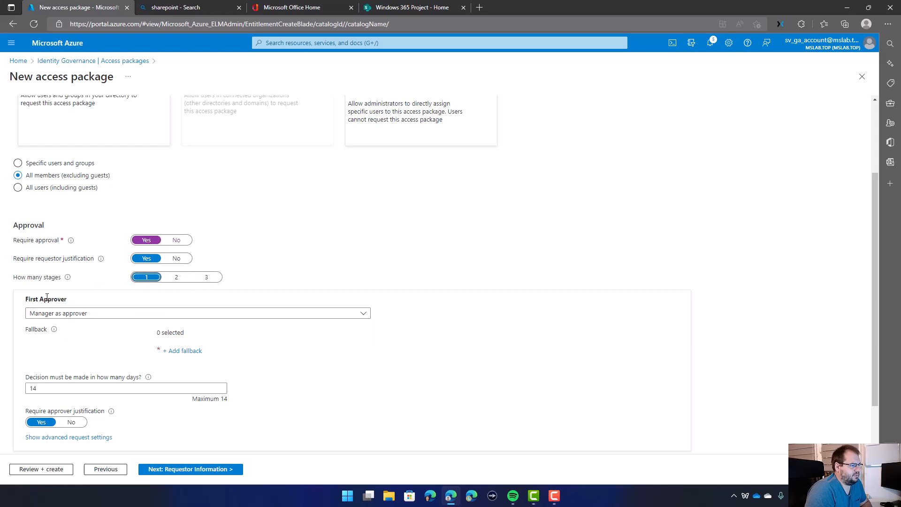
Review the options for the first approver and keep Manager as approver
left_click(56, 313)
left_click(98, 327)
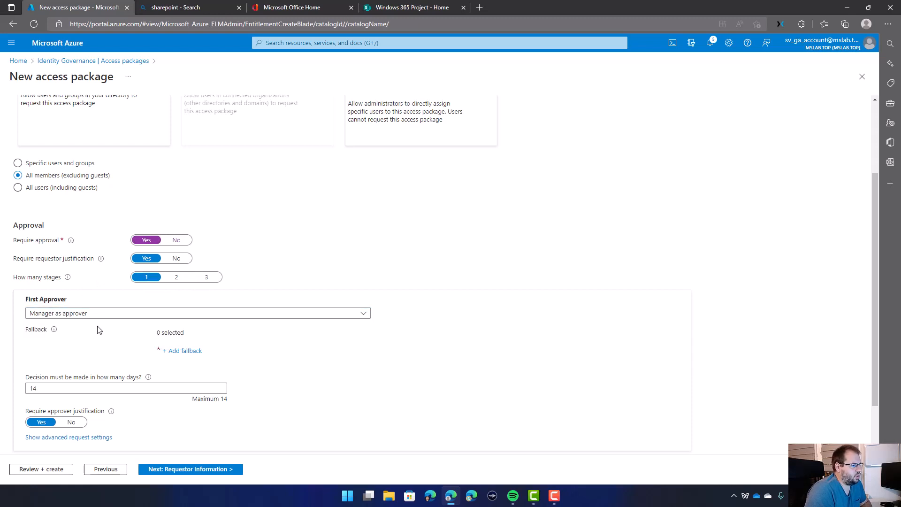
left_click(98, 314)
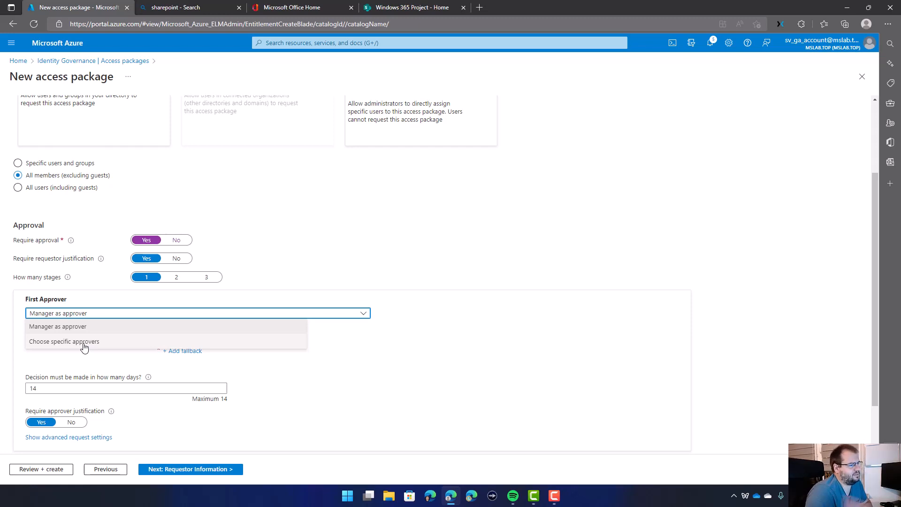
left_click(112, 312)
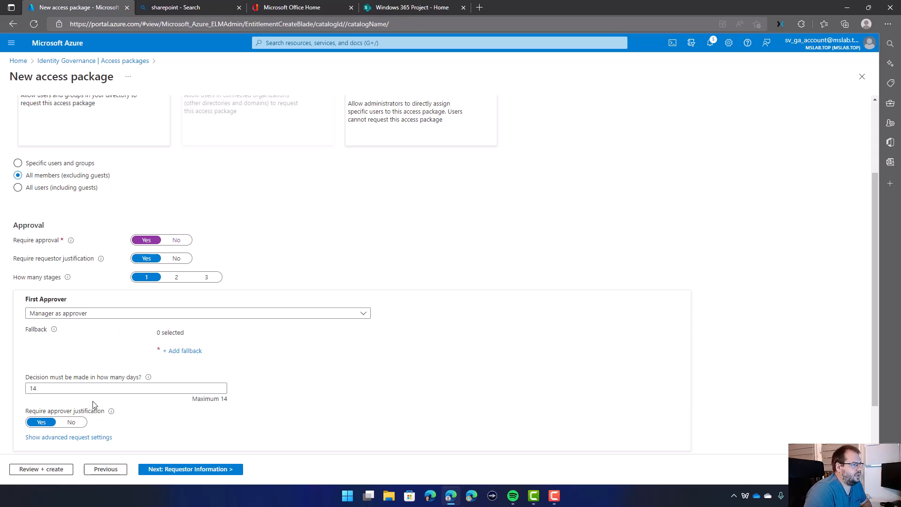
Add the second entry in the directory list as the fallback for the first approver
left_click(181, 351)
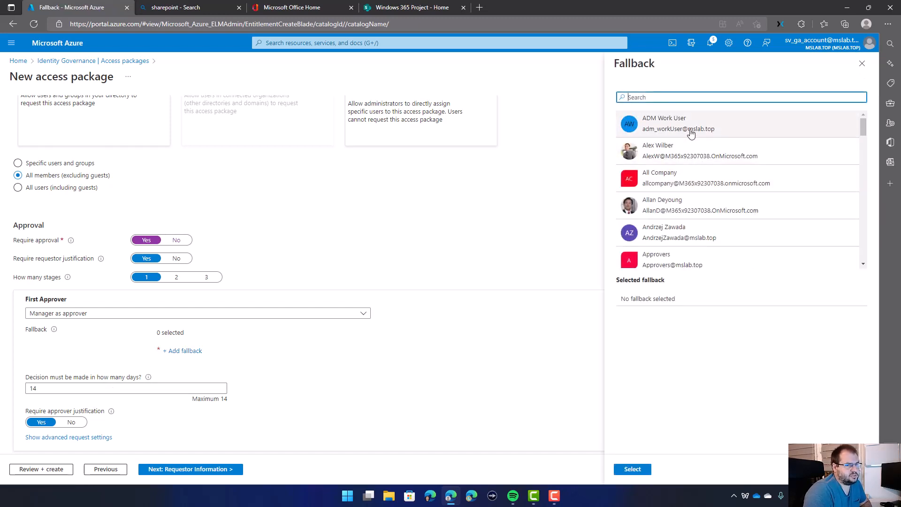
left_click(676, 152)
left_click(634, 470)
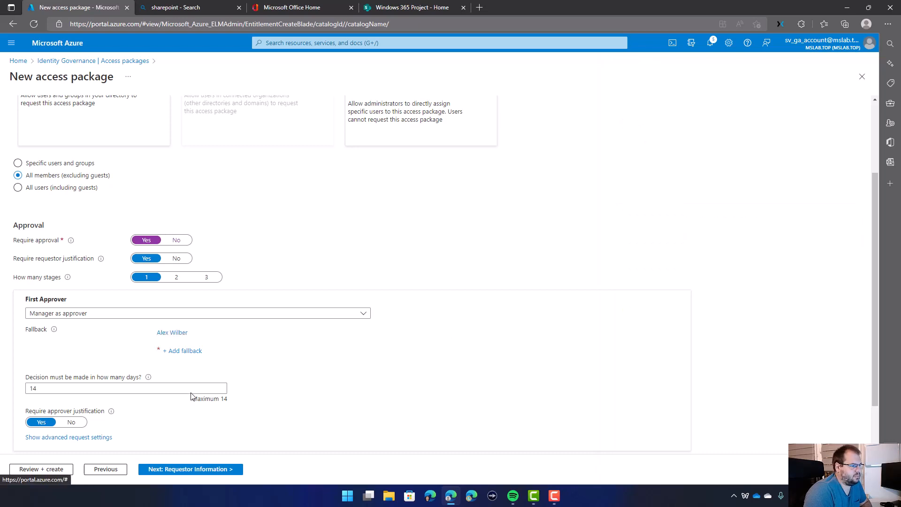
Keep the approval decision period at 14 days and stop requiring approver justification
scroll(77, 364, "down", 2)
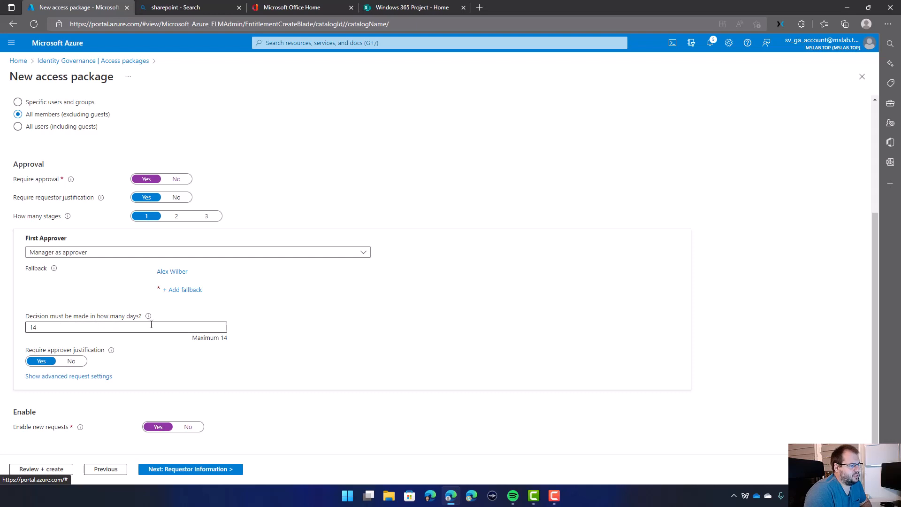
left_click(50, 326)
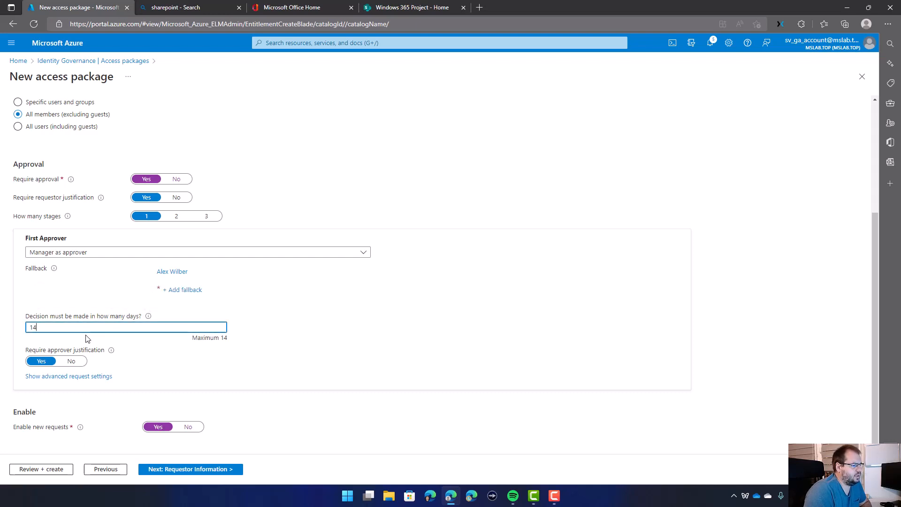
left_click_drag(23, 352, 141, 353)
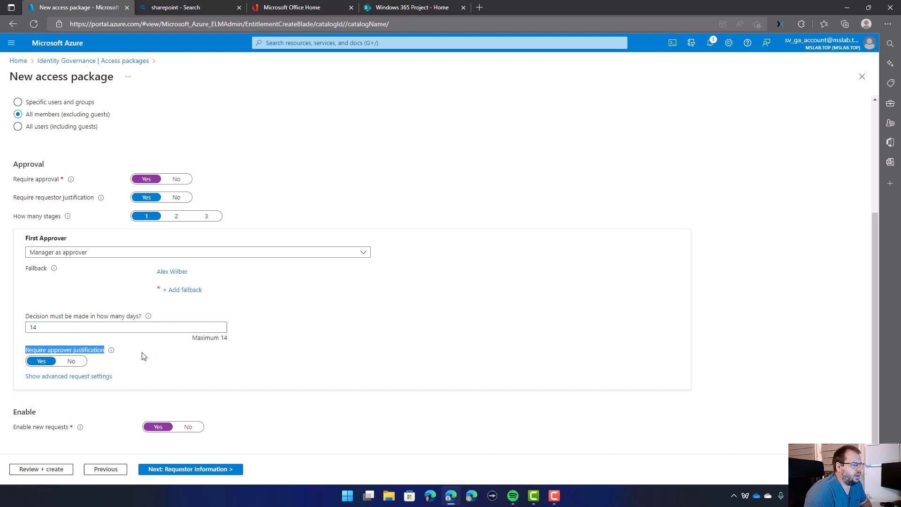
left_click(141, 354)
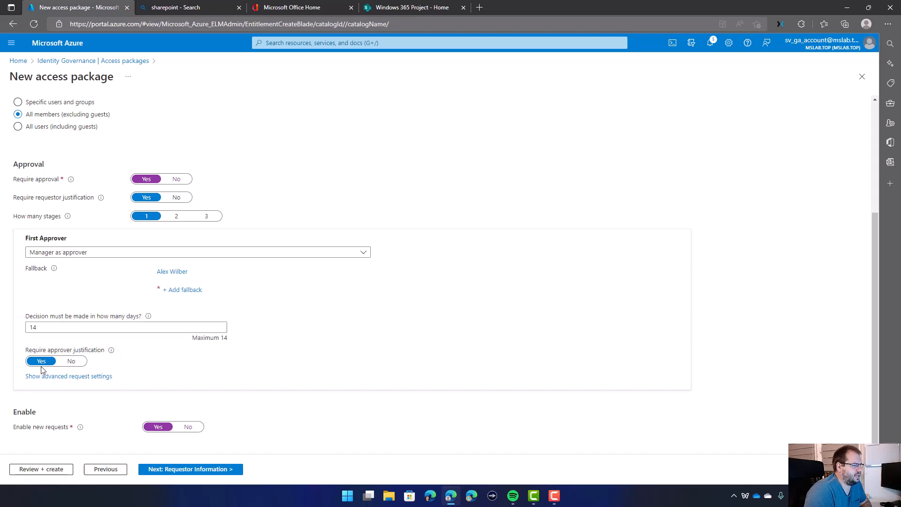
left_click(71, 361)
Show the advanced request settings and examine the option for forwarding to alternate approvers when no action is taken
left_click(105, 376)
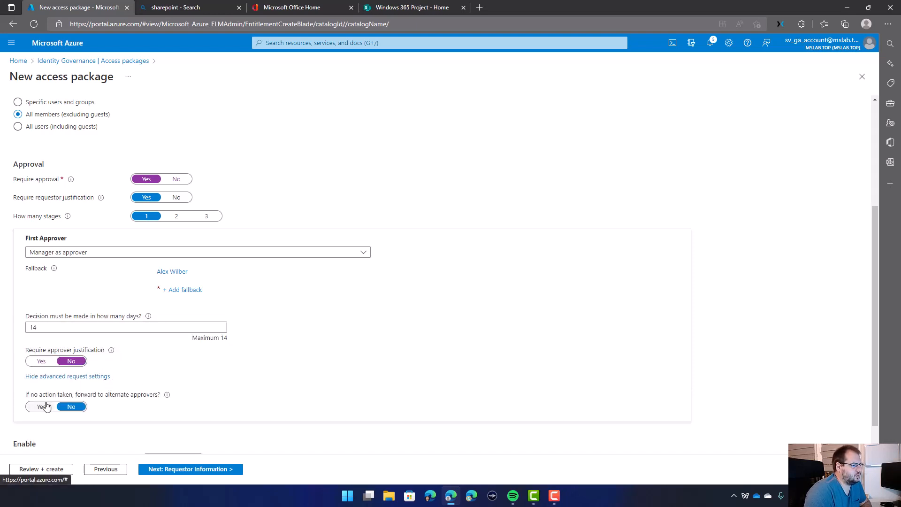
scroll(322, 406, "down", 1)
left_click_drag(26, 367, 141, 363)
left_click(138, 362)
left_click_drag(66, 364, 123, 370)
left_click(123, 370)
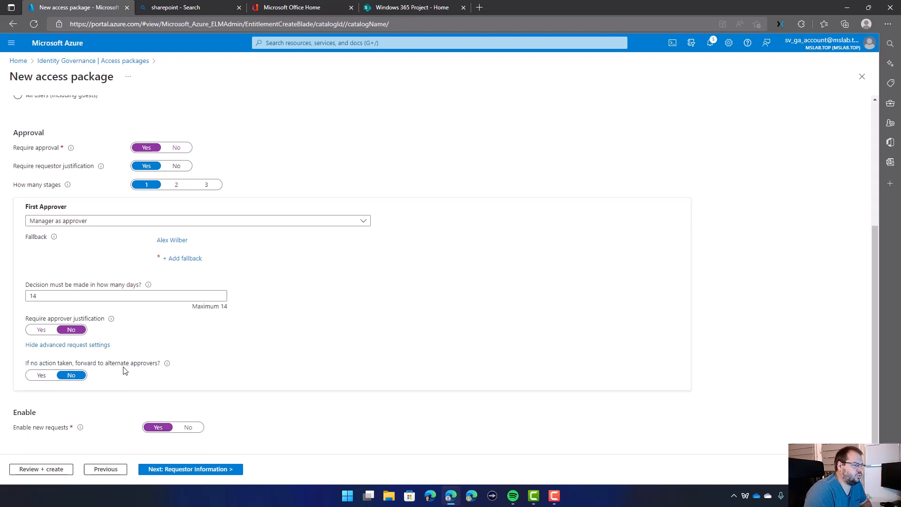
mouse_move(167, 368)
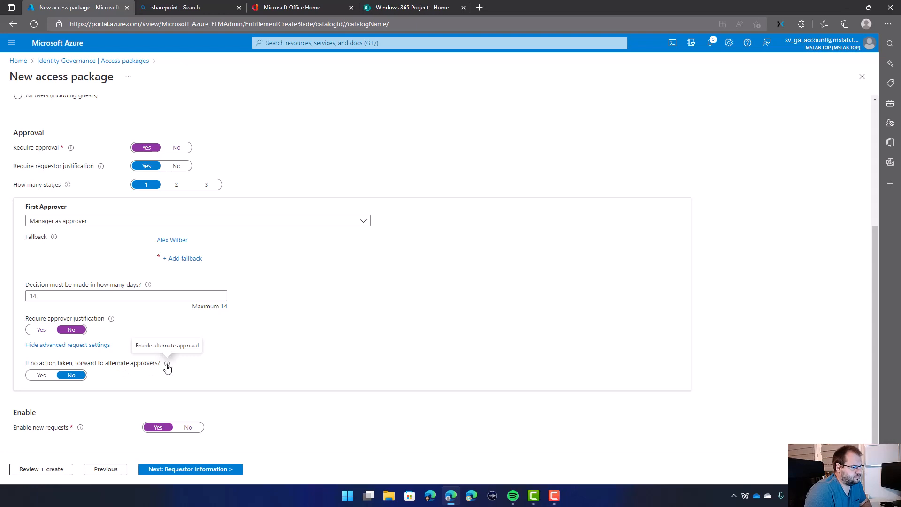
Try forwarding unanswered requests to alternate approvers, check its settings, and turn the forwarding off again
left_click(40, 375)
scroll(82, 404, "down", 3)
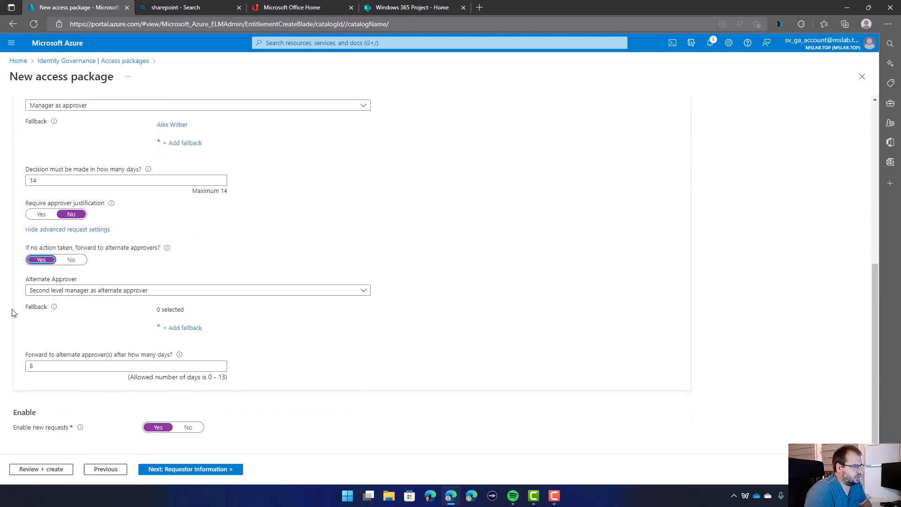
double_click(61, 363)
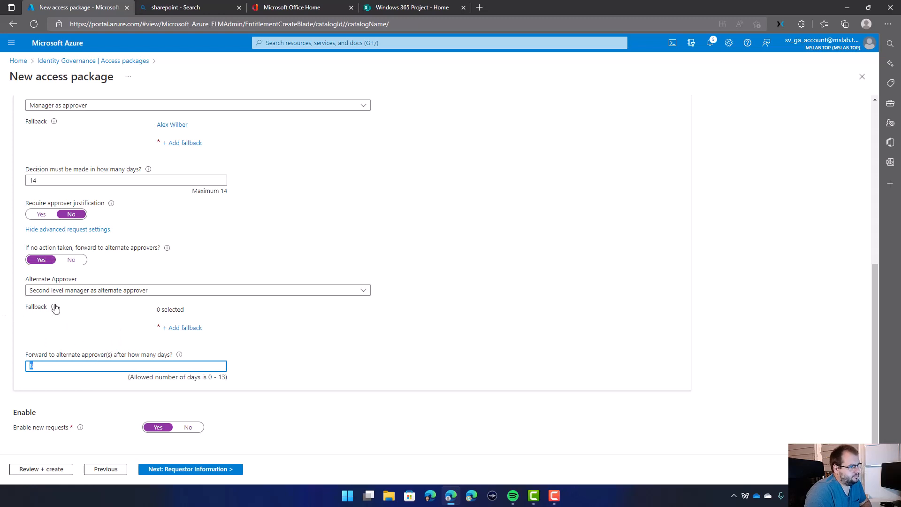
left_click(71, 259)
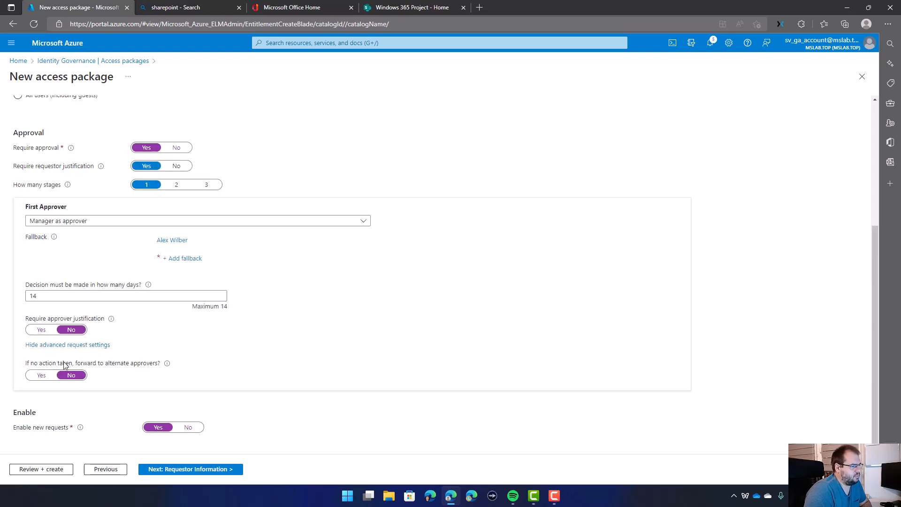
left_click_drag(57, 362, 94, 363)
left_click(125, 361)
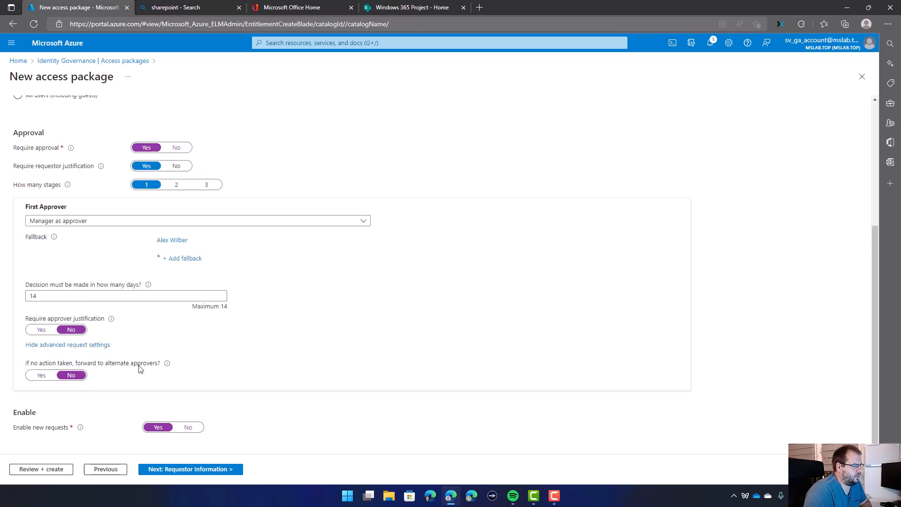
Go to the requestor information and add the question "For what project do you need Windows 365 Machine?"
scroll(179, 213, "up", 4)
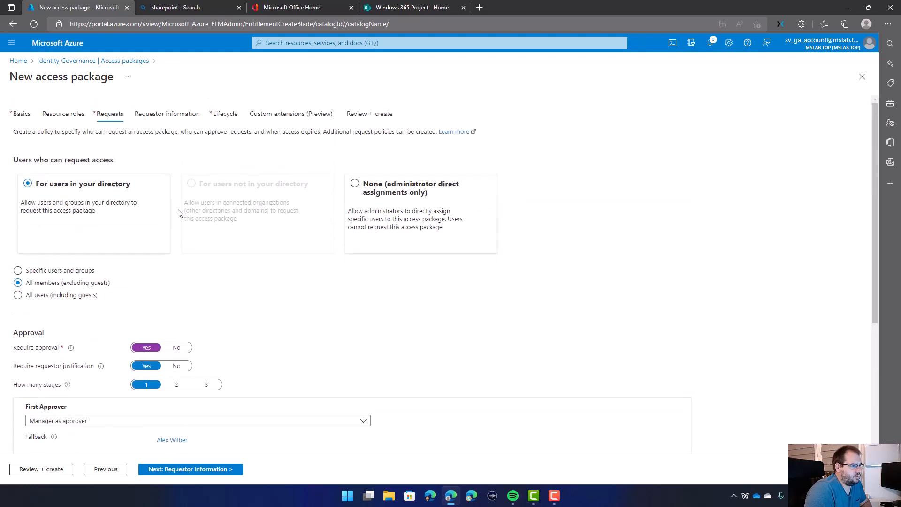
left_click(197, 469)
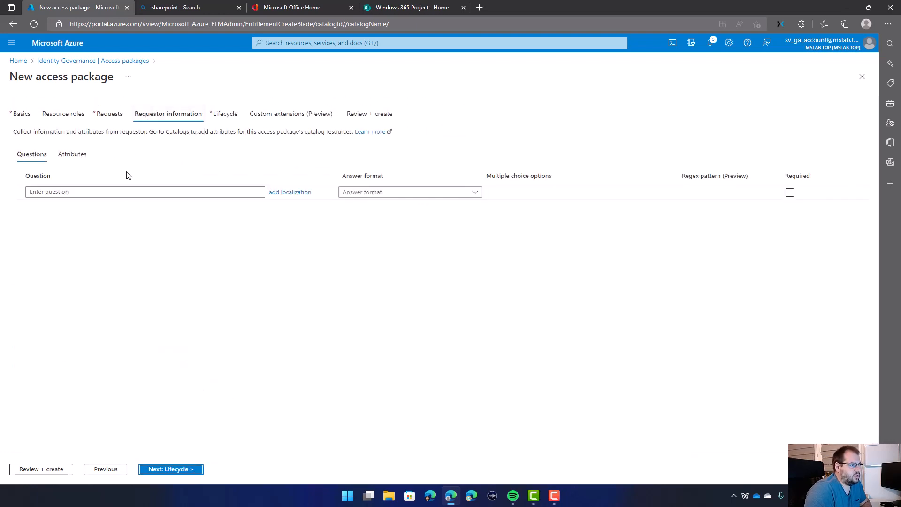
left_click(93, 192)
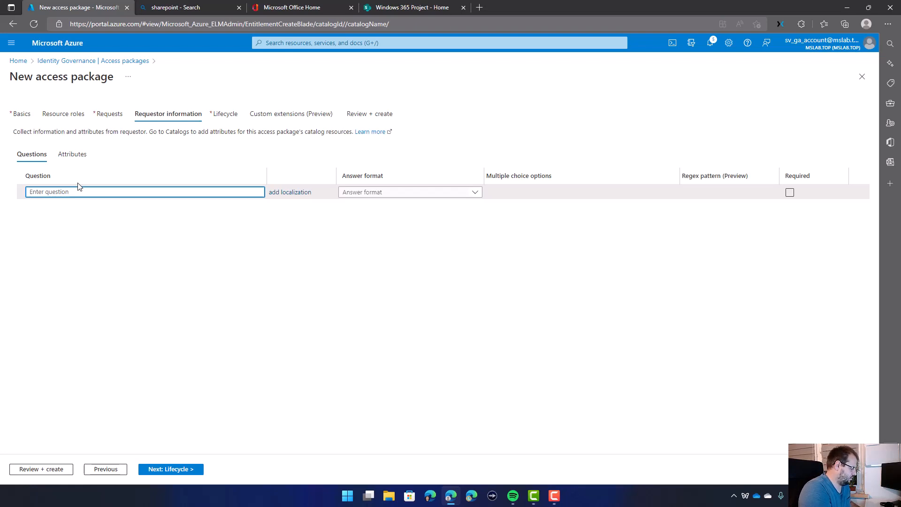
type("F")
key("BackSpace")
type("For what project do yo")
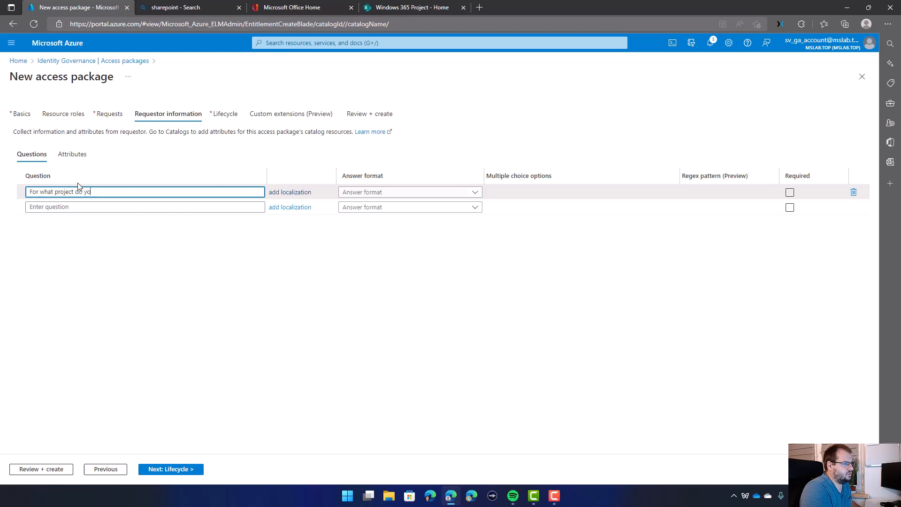
type("u need Windows 365 Machine?")
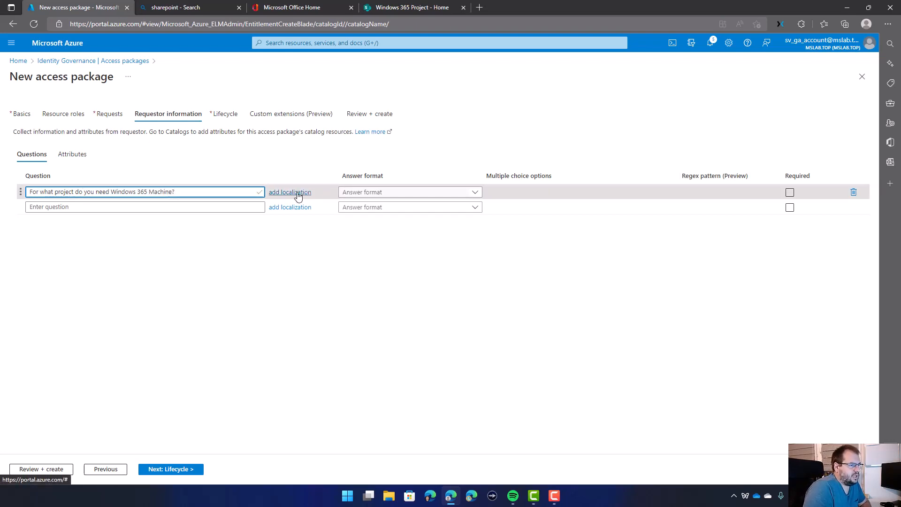
Start a localization for the project question and choose Polish as its language
left_click(296, 192)
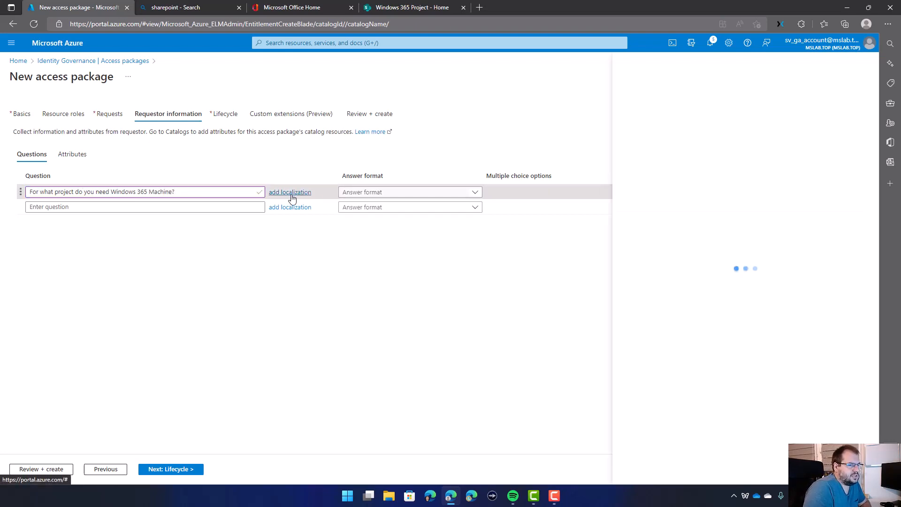
left_click(649, 146)
scroll(652, 298, "down", 20)
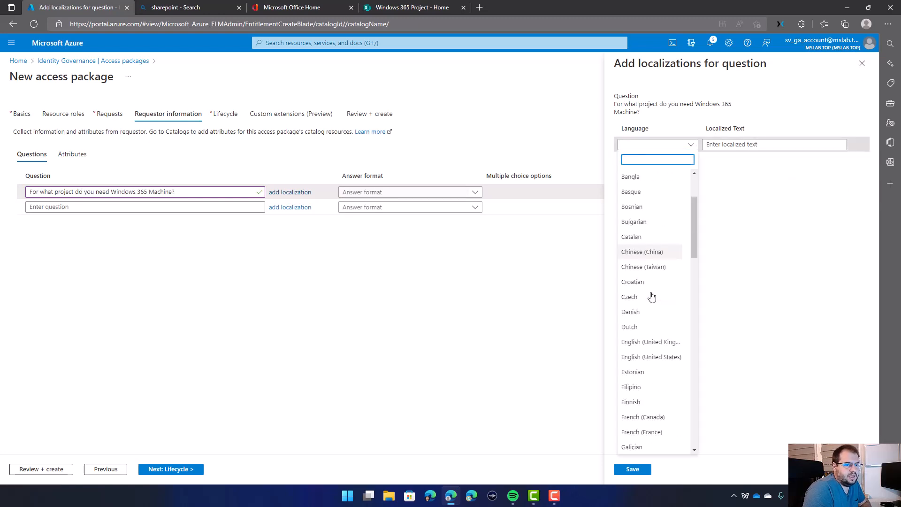
scroll(619, 334, "up", 15)
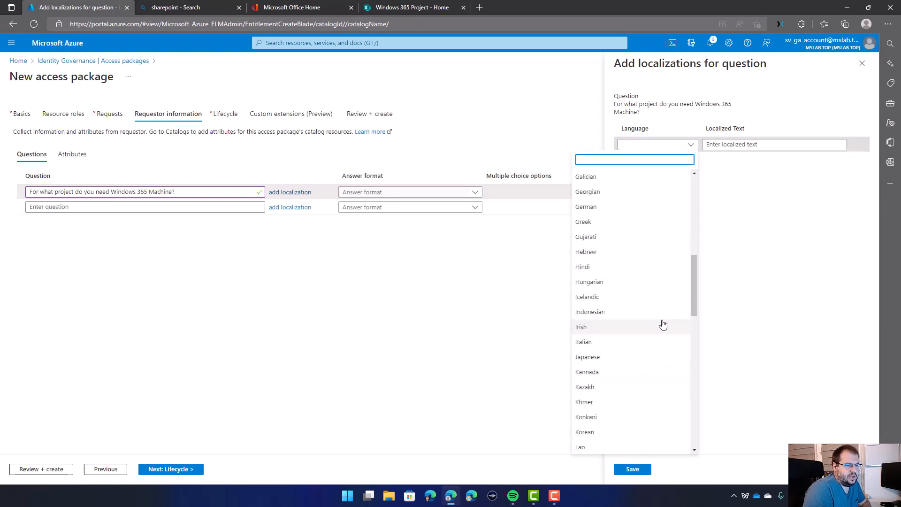
left_click(740, 242)
left_click(682, 146)
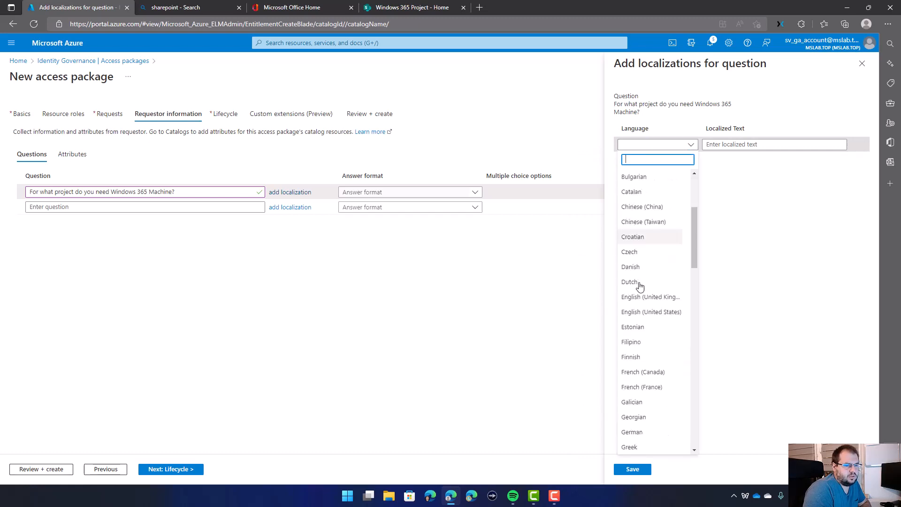
scroll(639, 375, "down", 15)
scroll(639, 424, "down", 3)
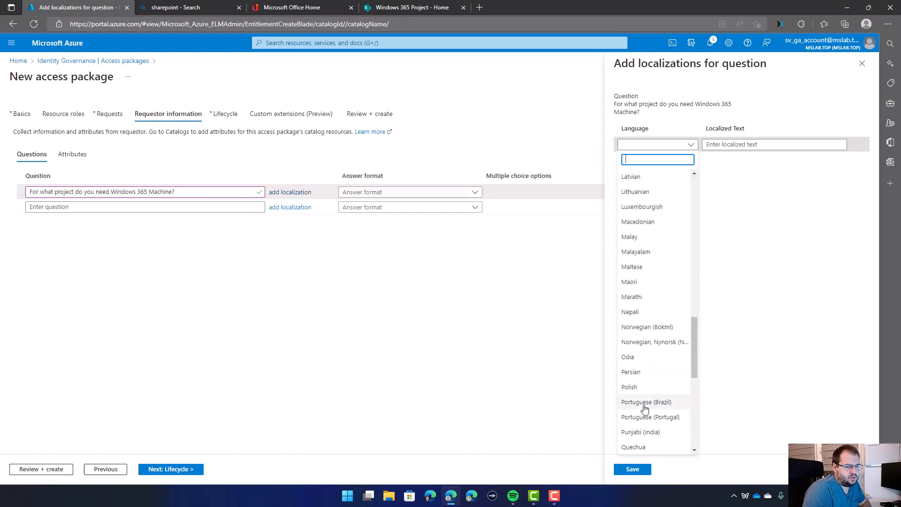
left_click(642, 401)
Enter "Do jakiego projektu potrzebujesz maszynę Windows 365?" as the Polish text and save the localization
left_click(756, 143)
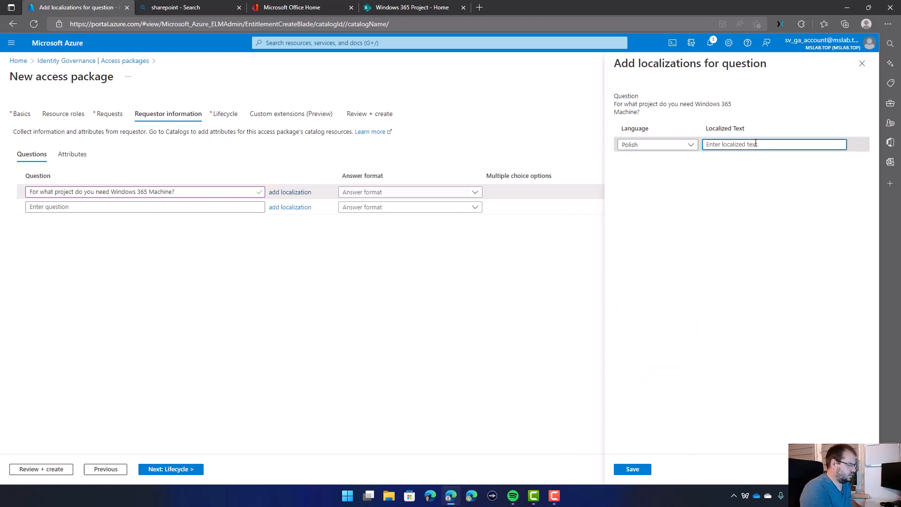
type("DO")
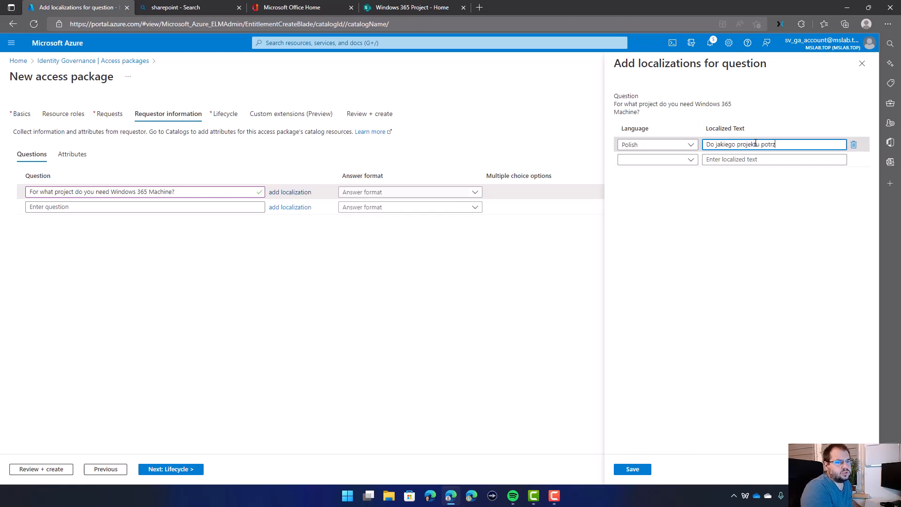
type(" jakiego projektu potrzebujesz maszynę W")
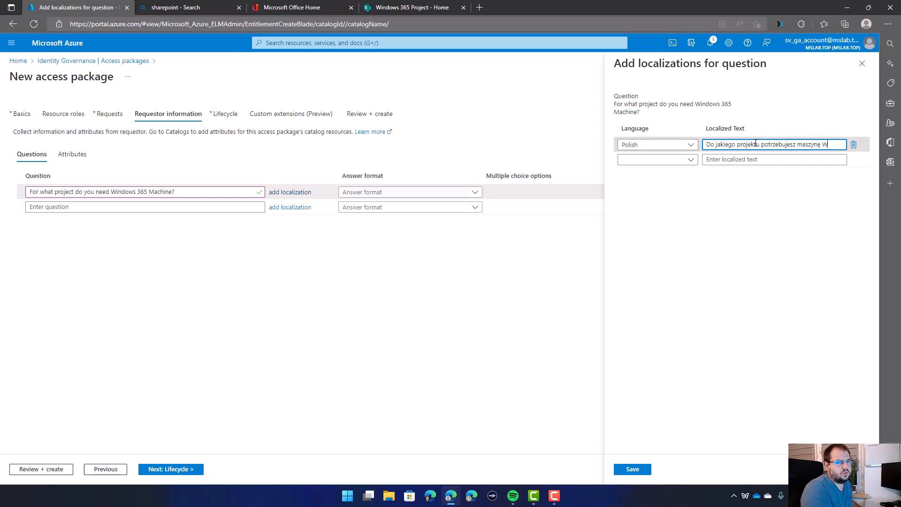
type("indows 365?")
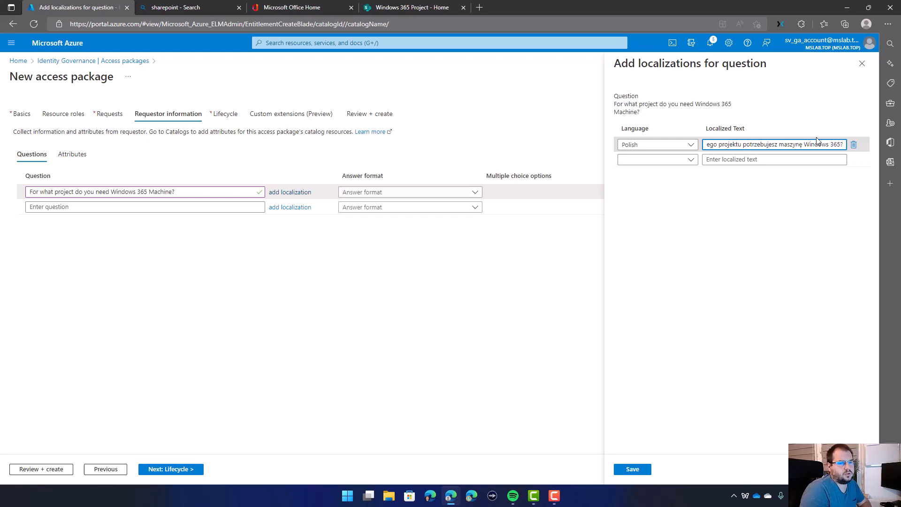
left_click(629, 471)
Set the project question's answer format to Short text and make the question required
left_click(390, 193)
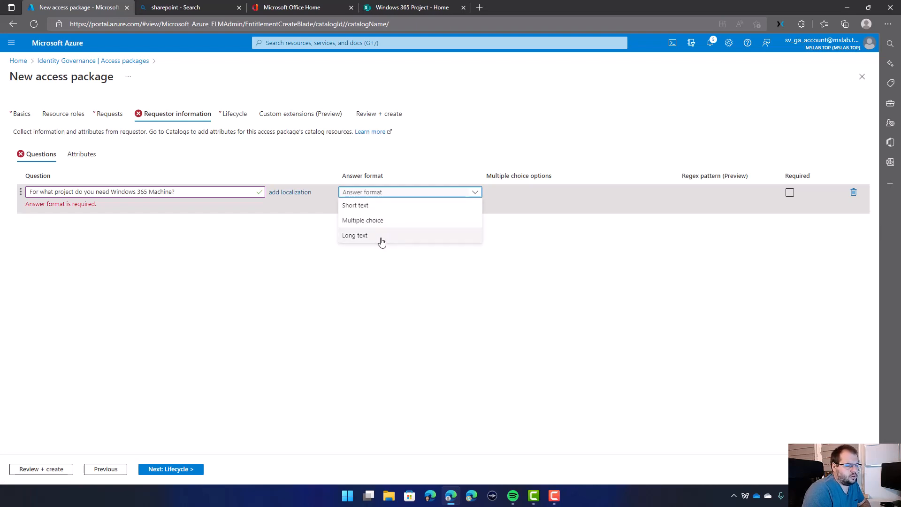
left_click(358, 206)
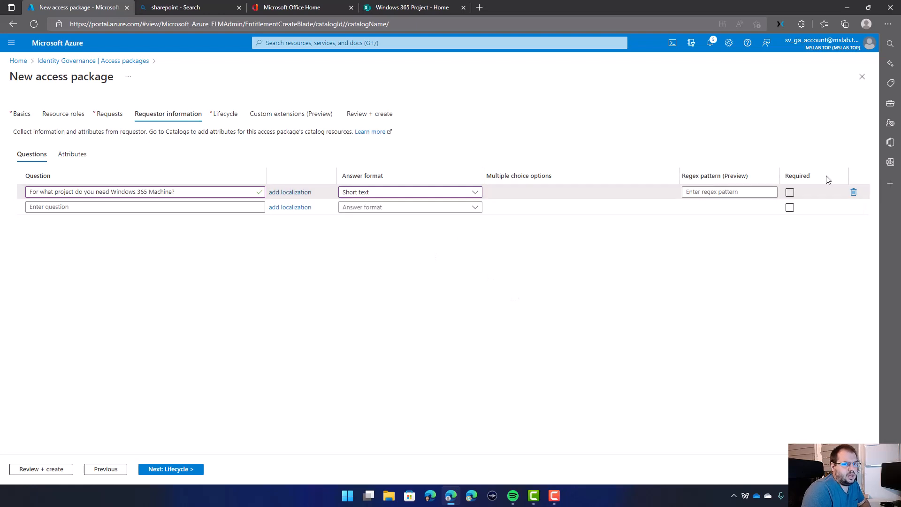
left_click(789, 193)
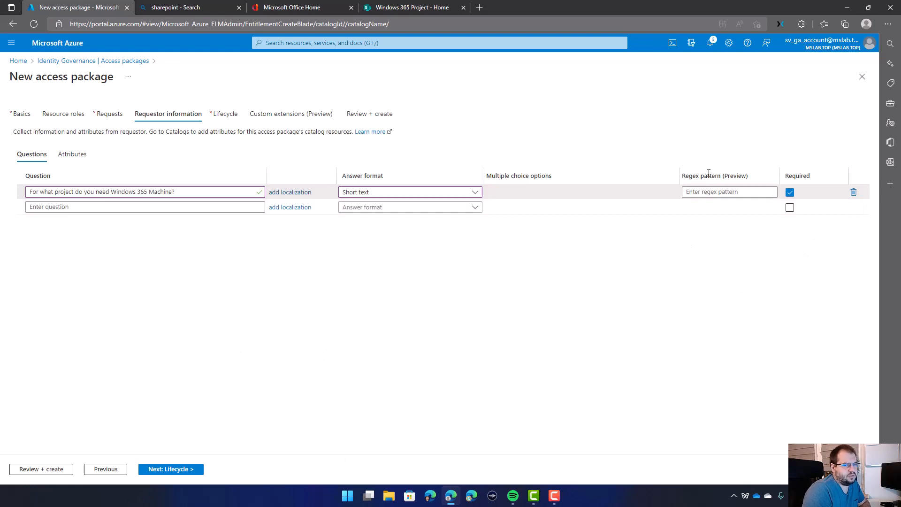
Go to the lifecycle settings and keep assignments expiring after 365 days, with users allowed to request a specific timeline
left_click(160, 470)
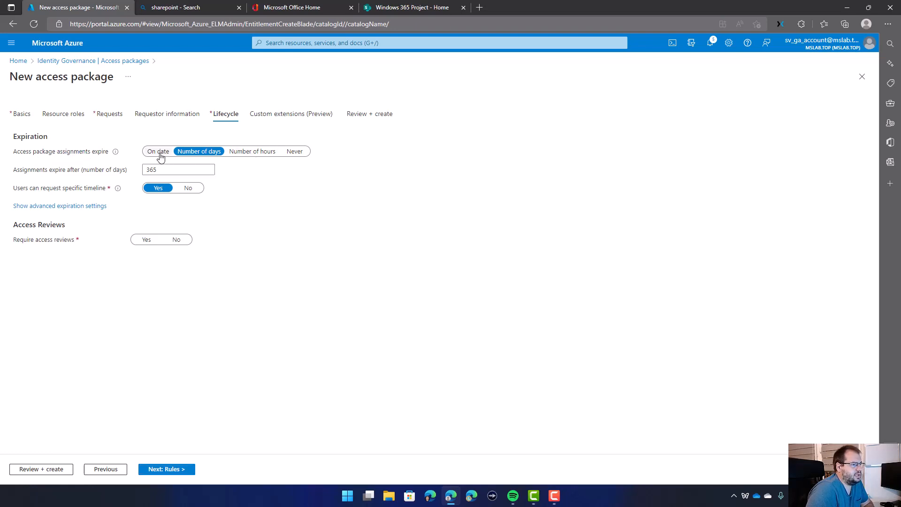
left_click(208, 151)
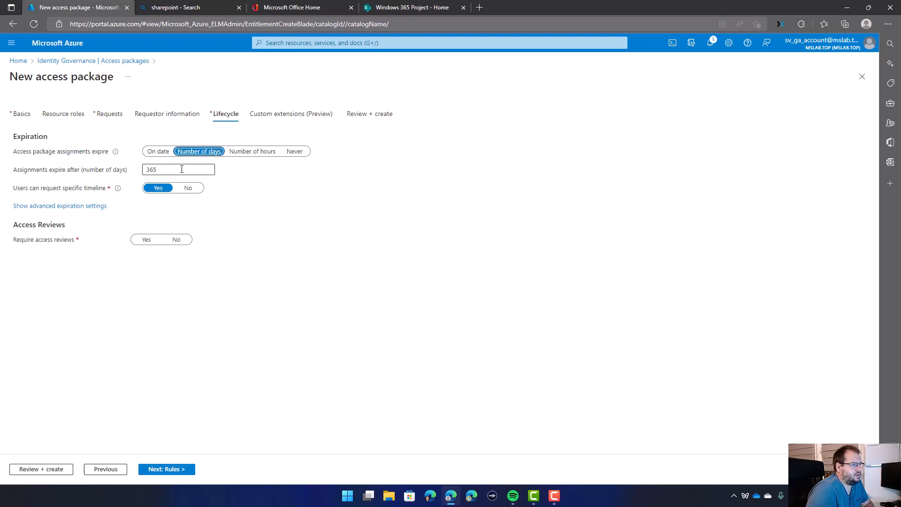
left_click(157, 174)
left_click_drag(50, 170, 78, 171)
left_click(155, 171)
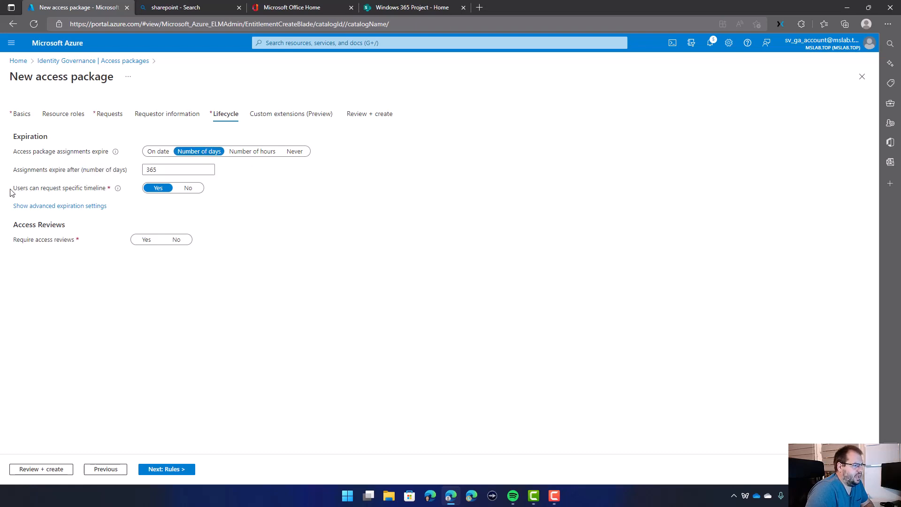
left_click_drag(11, 190, 109, 190)
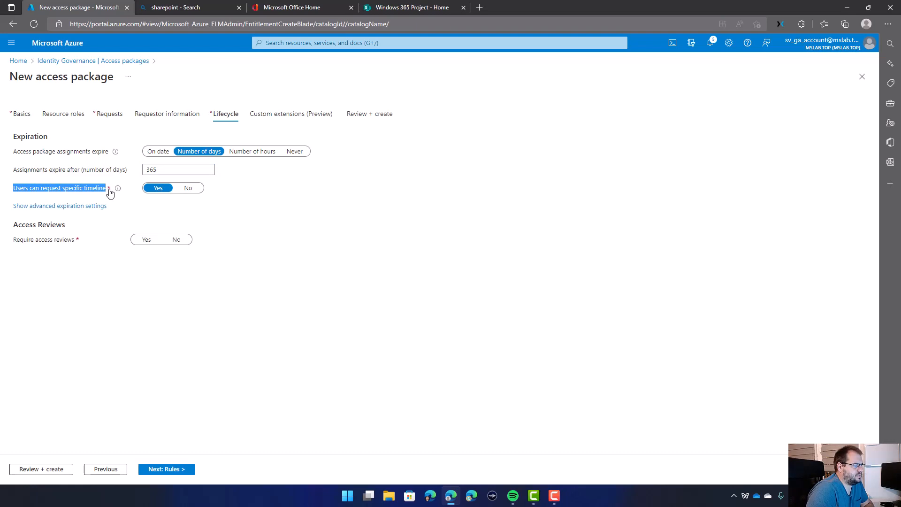
left_click(105, 192)
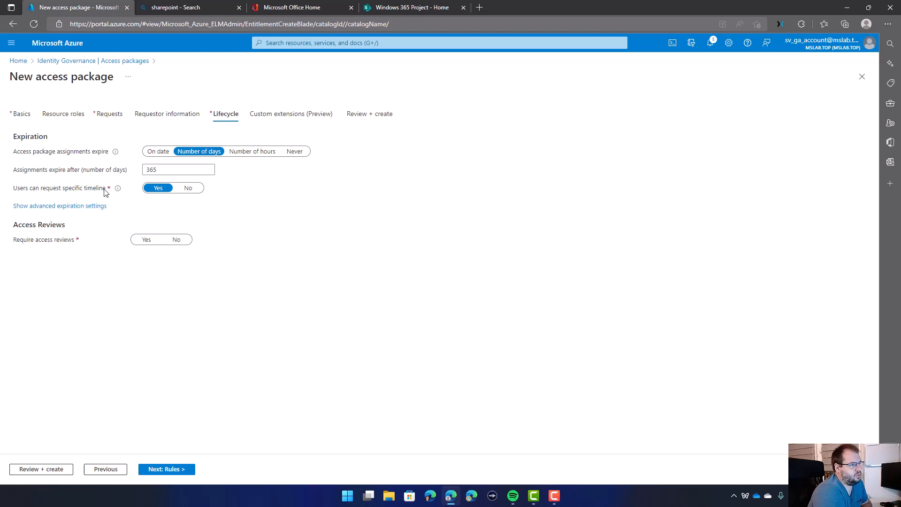
left_click(186, 188)
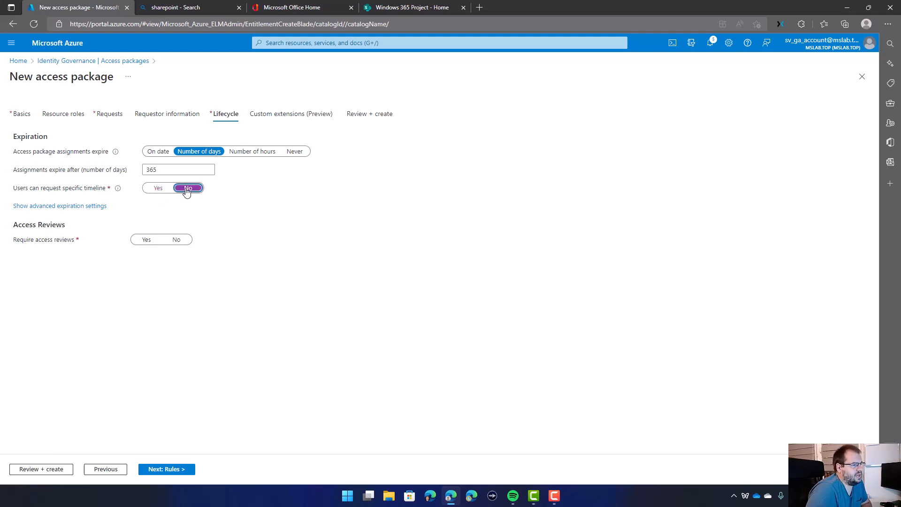
left_click(156, 189)
mouse_move(120, 192)
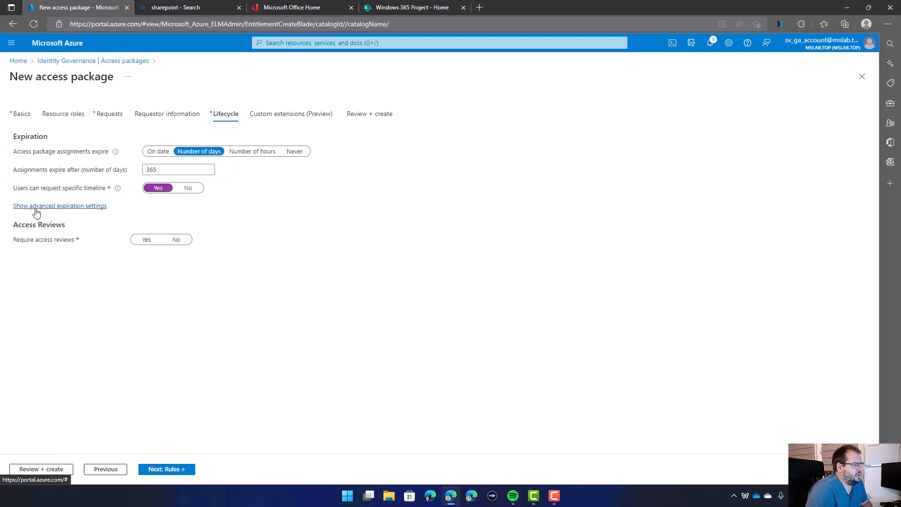
Show the advanced expiration settings, allow users to extend access, and require approval to grant an extension
left_click(56, 207)
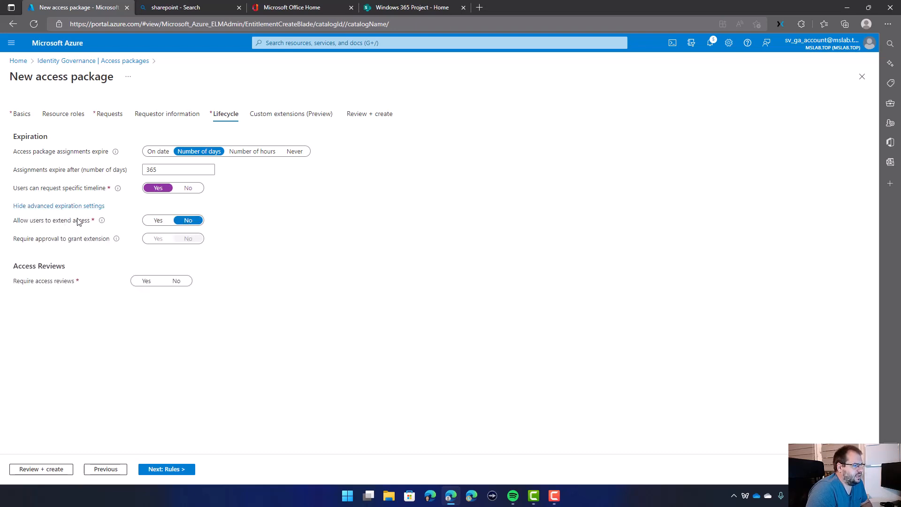
left_click_drag(16, 238, 102, 245)
left_click(87, 247)
mouse_move(115, 243)
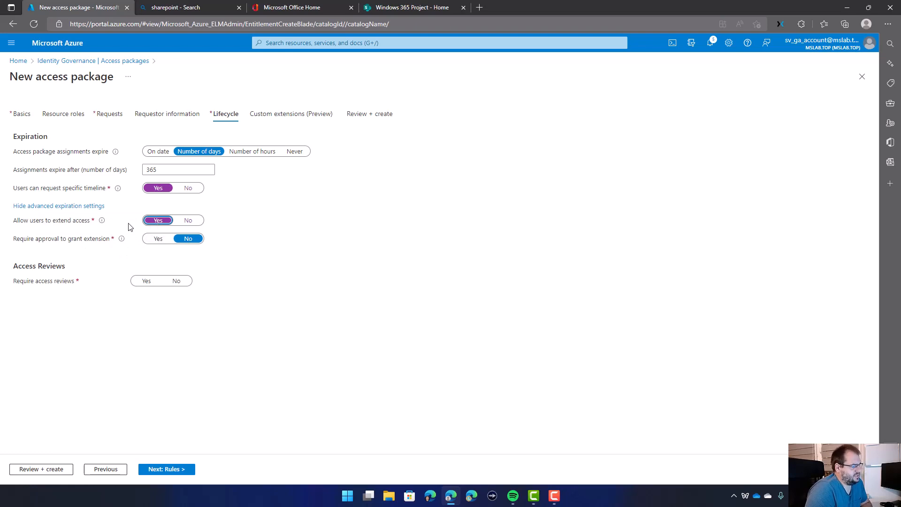
left_click(157, 238)
left_click_drag(14, 240, 109, 240)
left_click(107, 244)
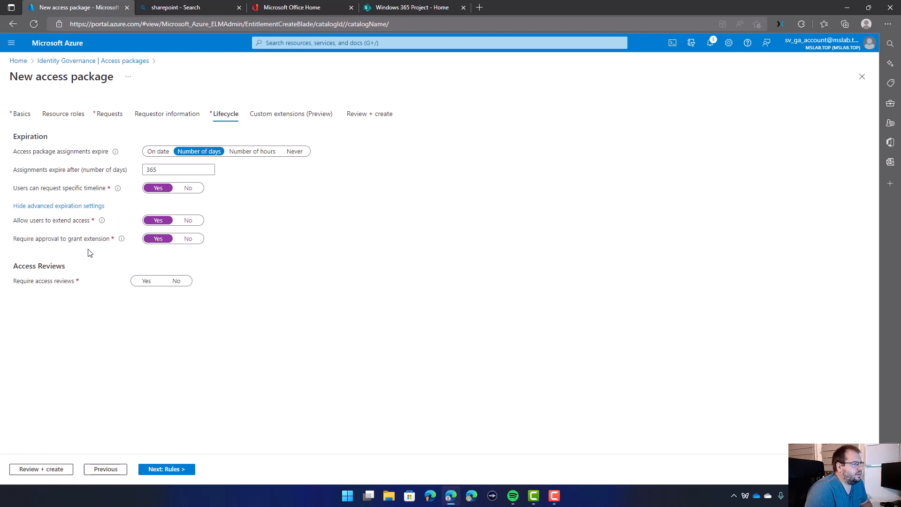
Check the first approver choice in the access package's request settings and return to the lifecycle settings
left_click(71, 113)
left_click(155, 113)
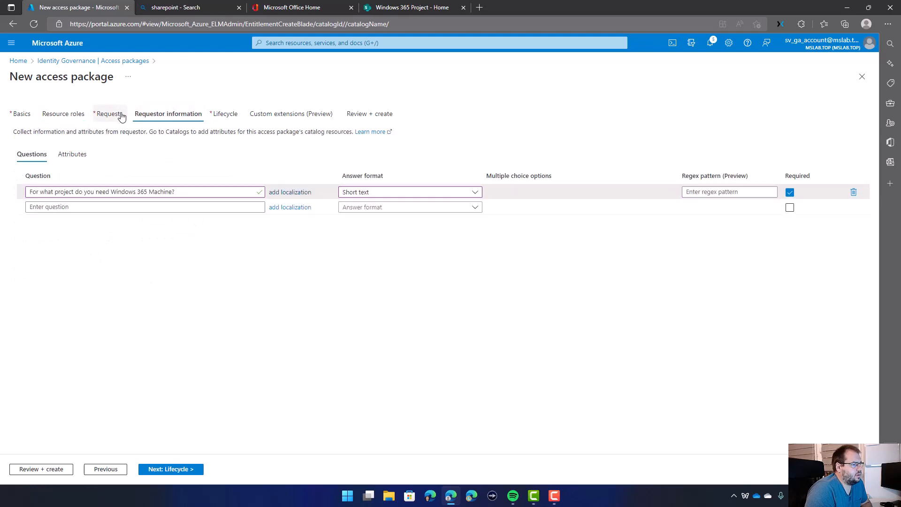
left_click(113, 114)
scroll(29, 333, "down", 5)
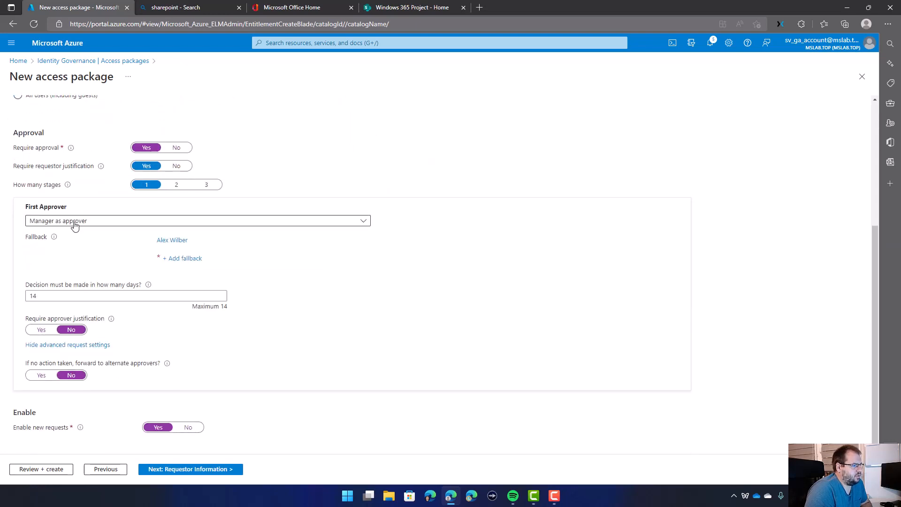
left_click(145, 222)
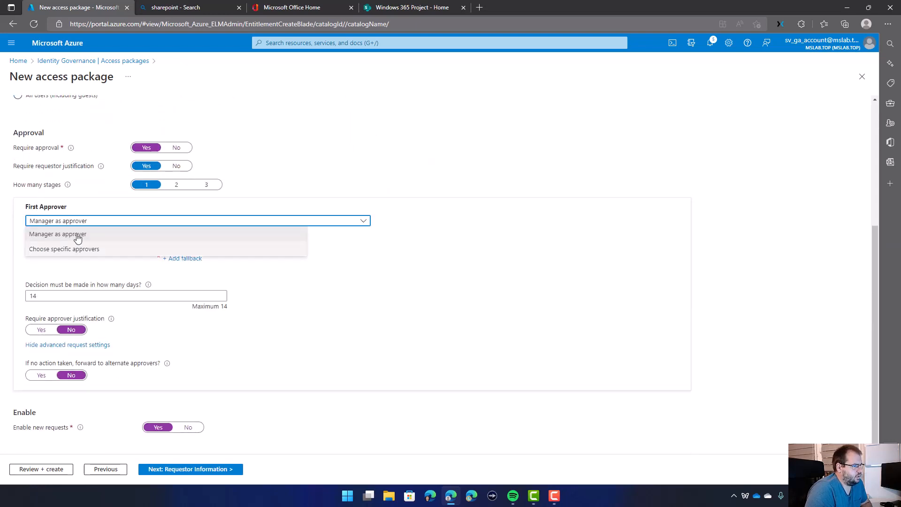
left_click(75, 235)
scroll(207, 143, "up", 5)
left_click(225, 114)
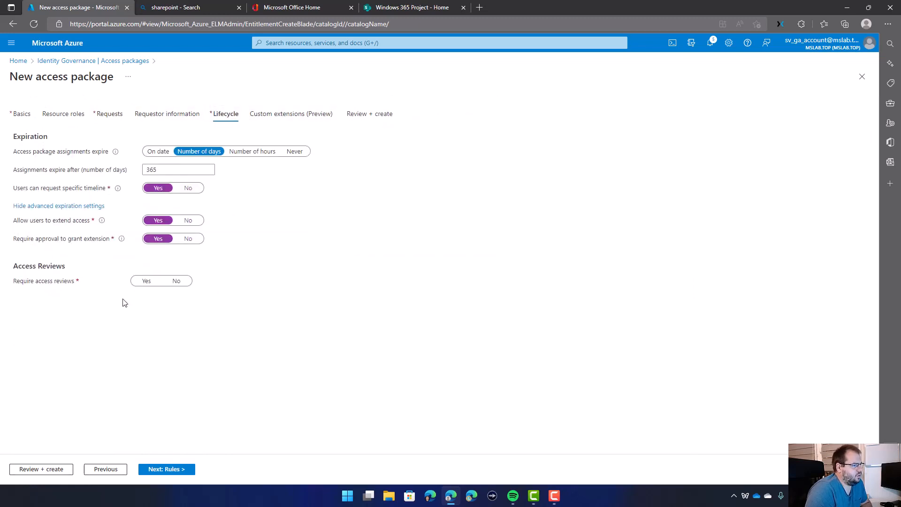
Require access reviews with an annual frequency and set Remove access as the action if reviewers don't respond
left_click(147, 280)
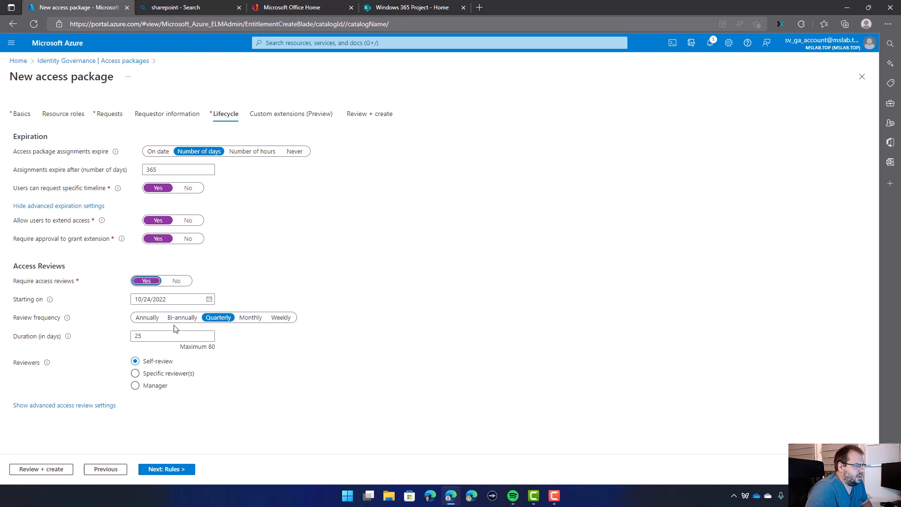
left_click(146, 319)
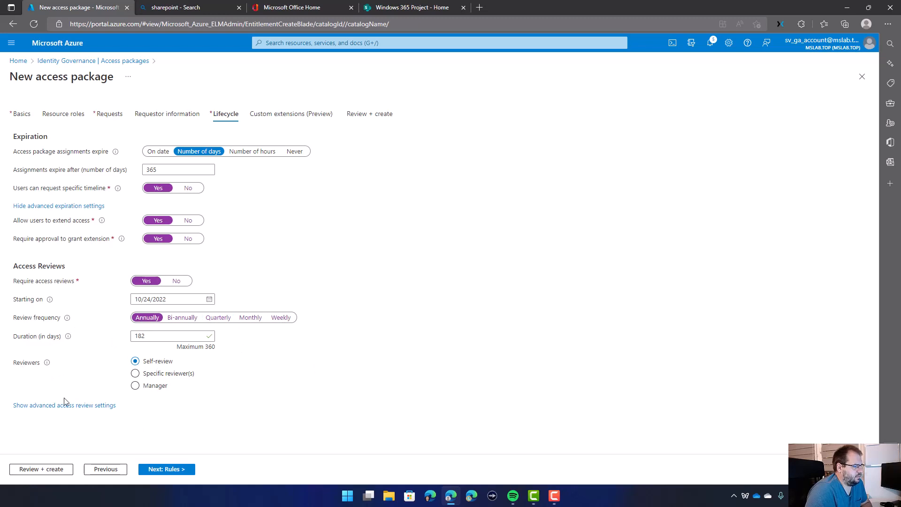
left_click(92, 405)
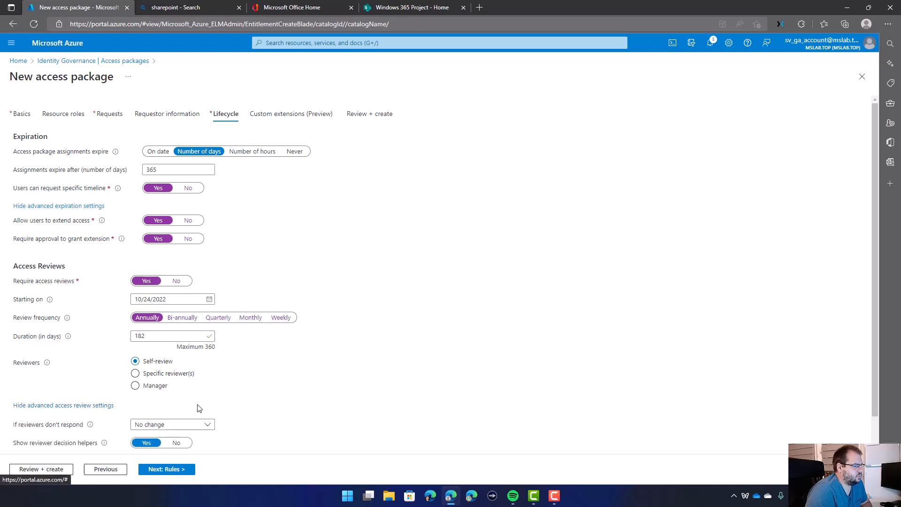
scroll(103, 421, "down", 1)
left_click(171, 392)
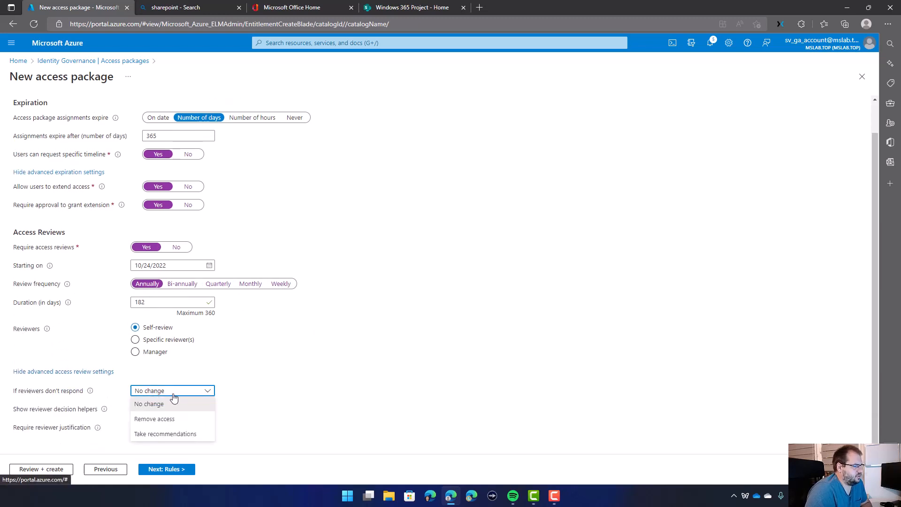
left_click(290, 419)
left_click(183, 391)
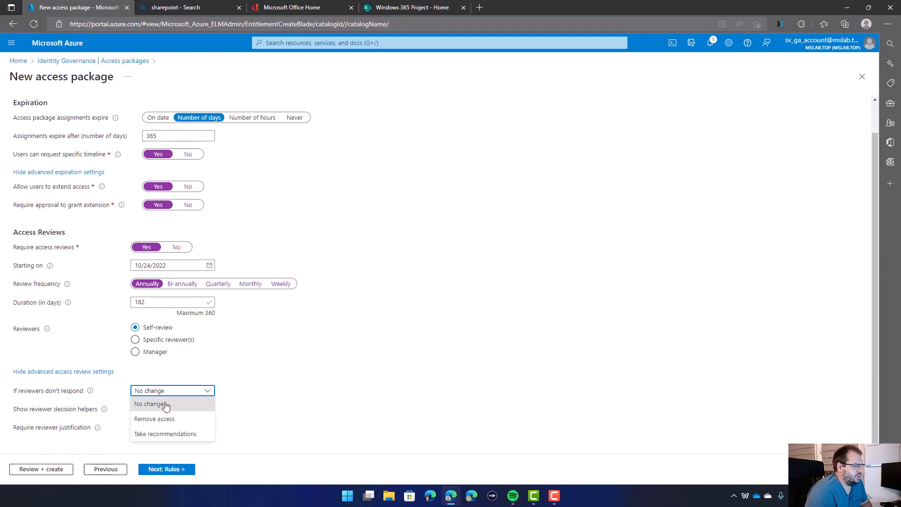
left_click(201, 437)
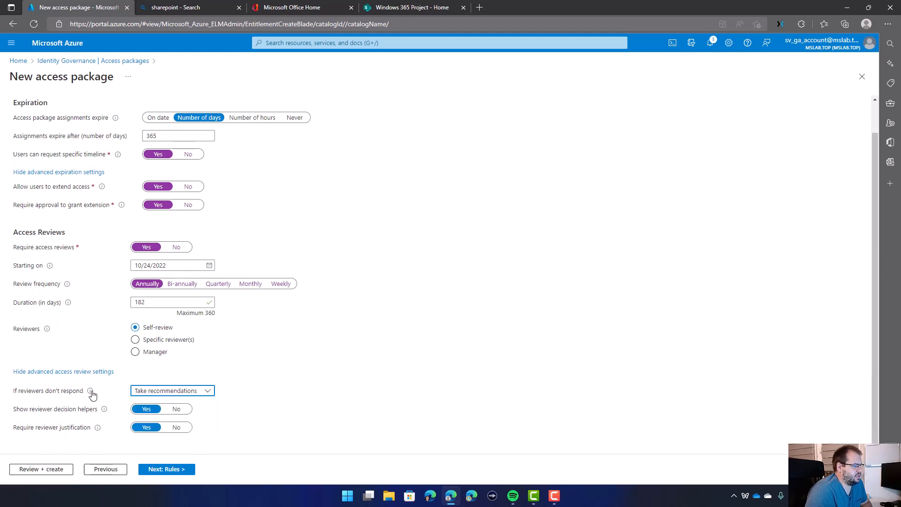
mouse_move(90, 391)
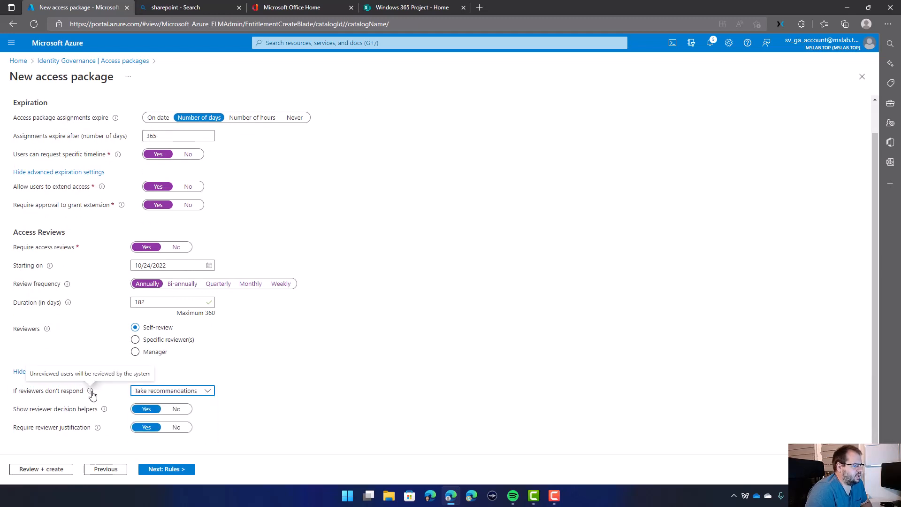
left_click(198, 393)
left_click(167, 419)
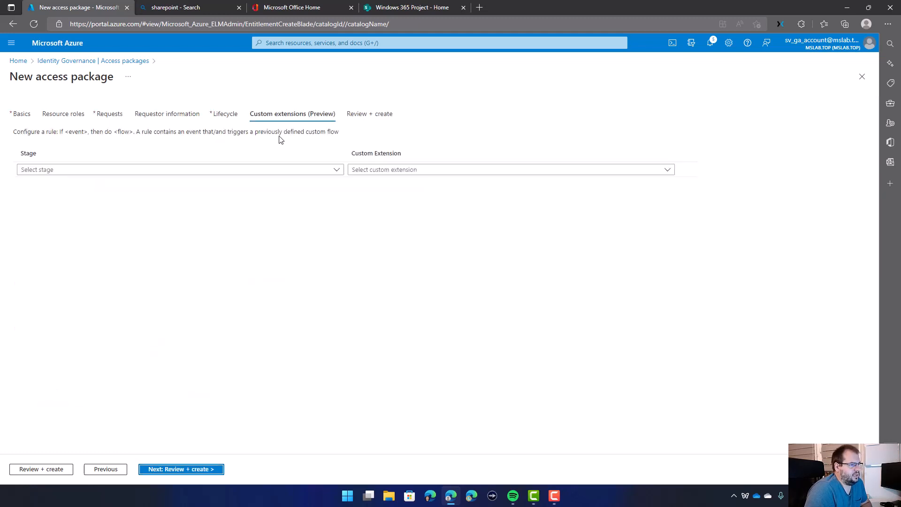
left_click(240, 173)
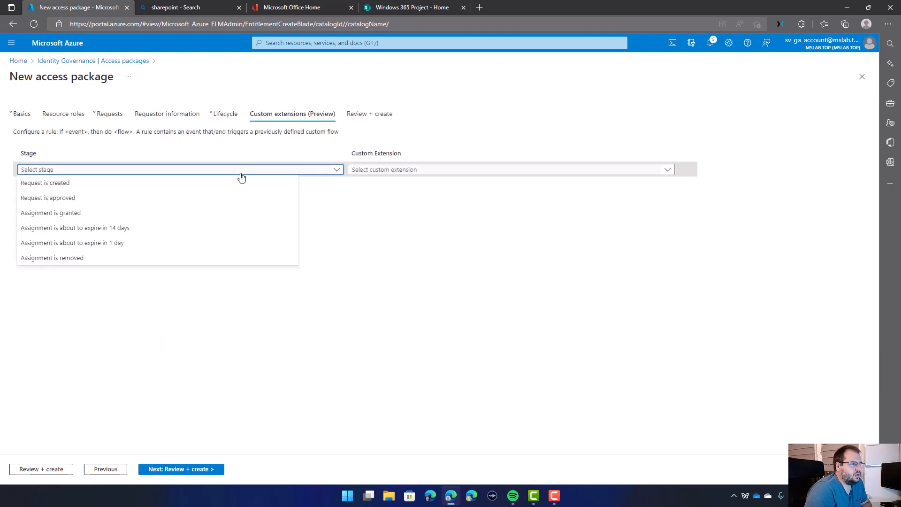
left_click(263, 182)
left_click(454, 170)
left_click(416, 211)
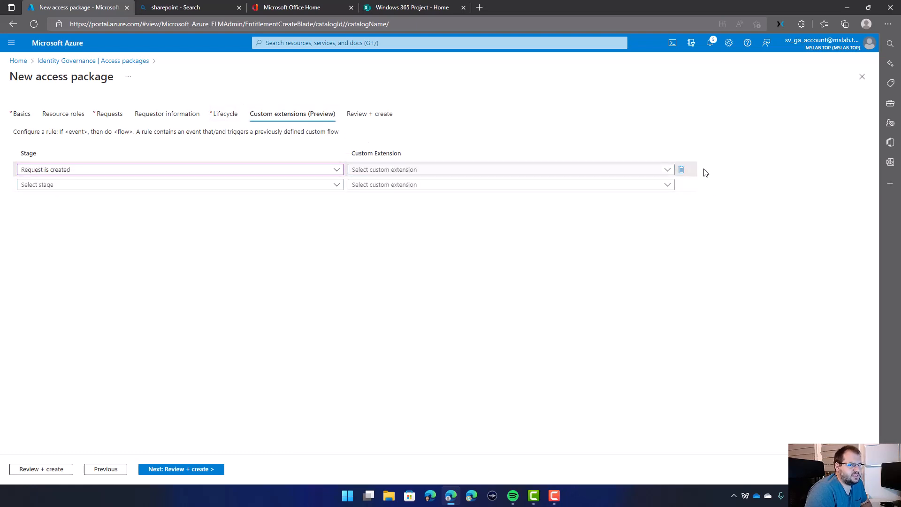
left_click(680, 170)
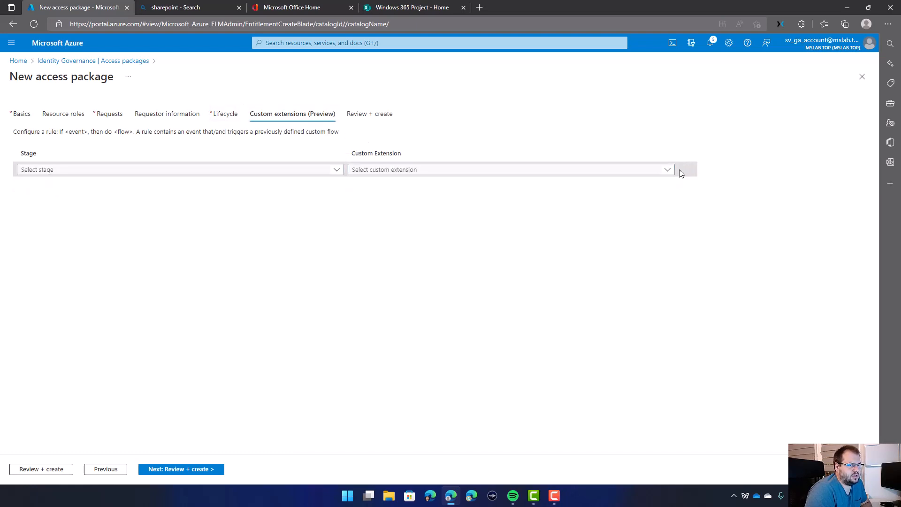
Review the summary of the access package configuration and create the package
left_click(369, 115)
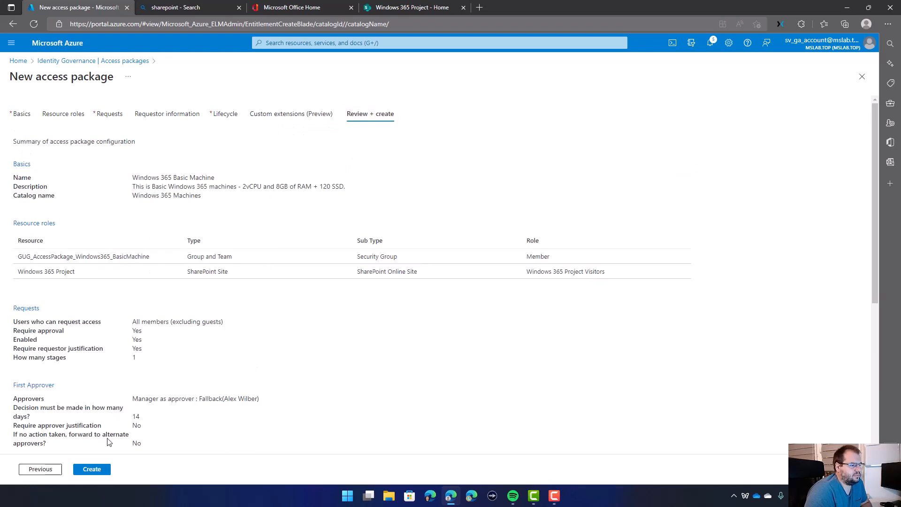
scroll(107, 441, "down", 3)
scroll(136, 375, "down", 2)
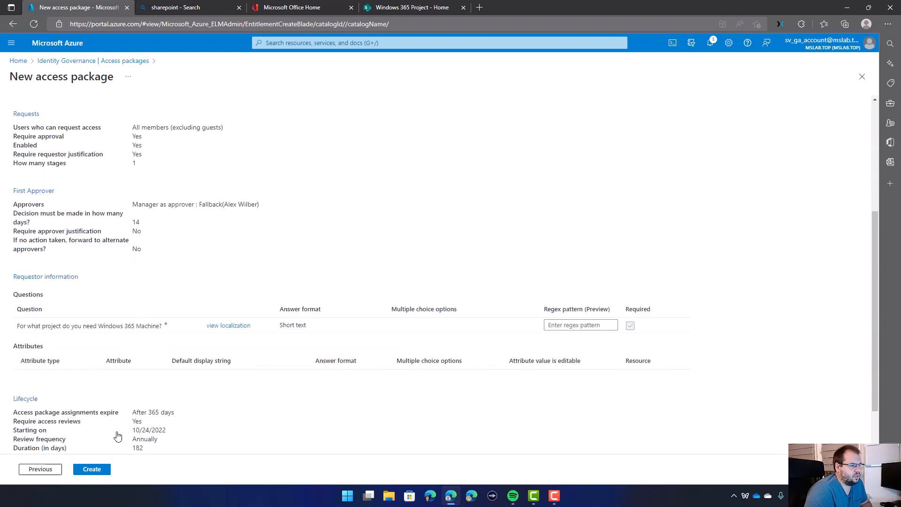
left_click(92, 470)
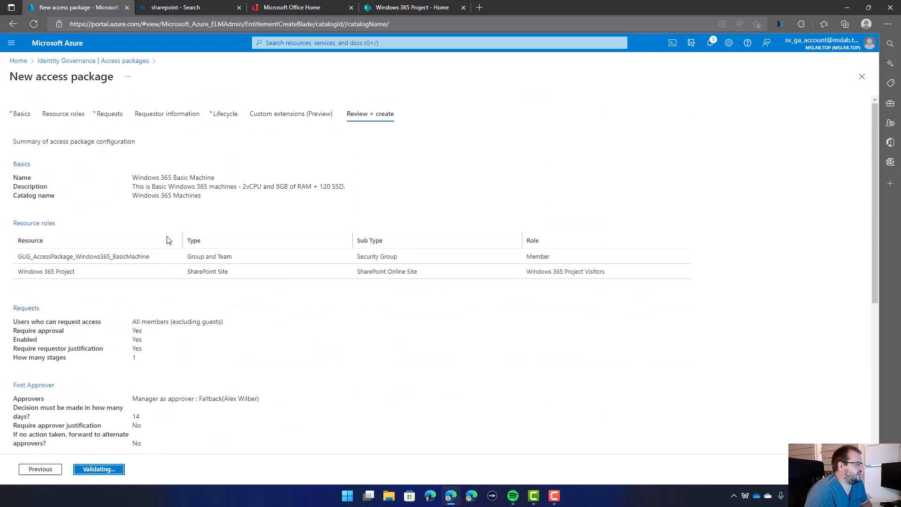
left_click_drag(178, 80, 12, 78)
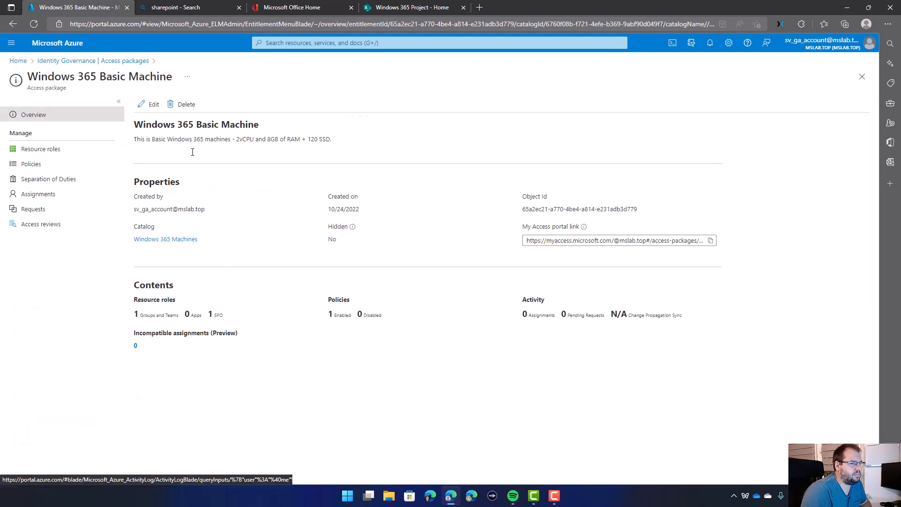
left_click_drag(273, 230, 421, 240)
left_click(421, 240)
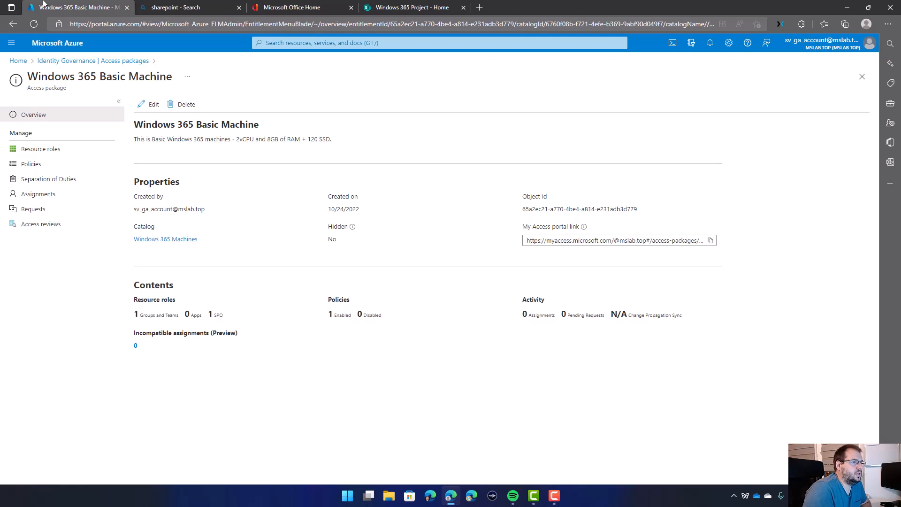
Switch to Microsoft Endpoint Manager at endpoint.microsoft.com in a new tab and go to the Windows 365 provisioning policies
left_click(145, 24)
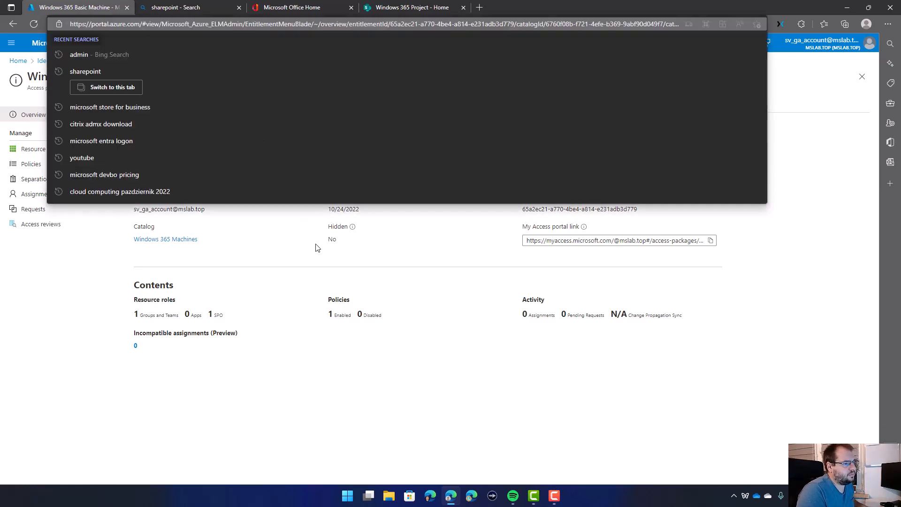
key("ctrl+t")
type("endpoint.microsoft.com")
key("Return")
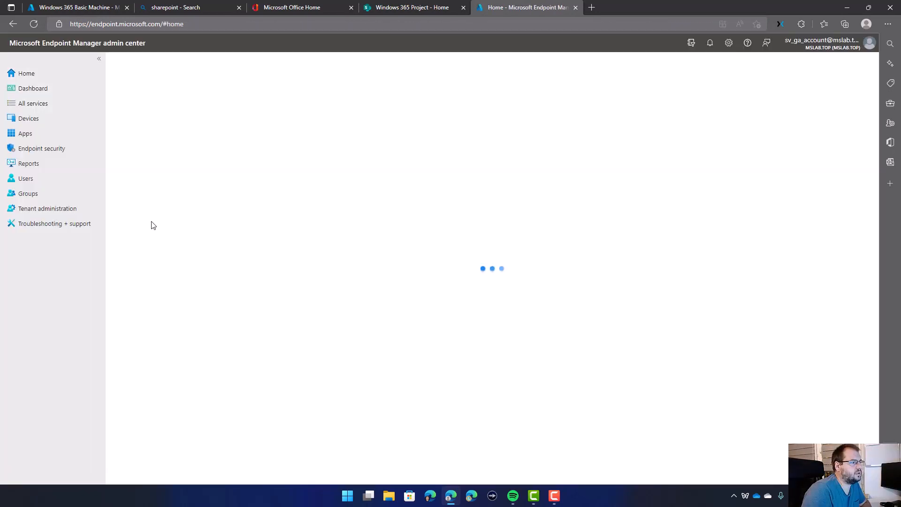
left_click(53, 118)
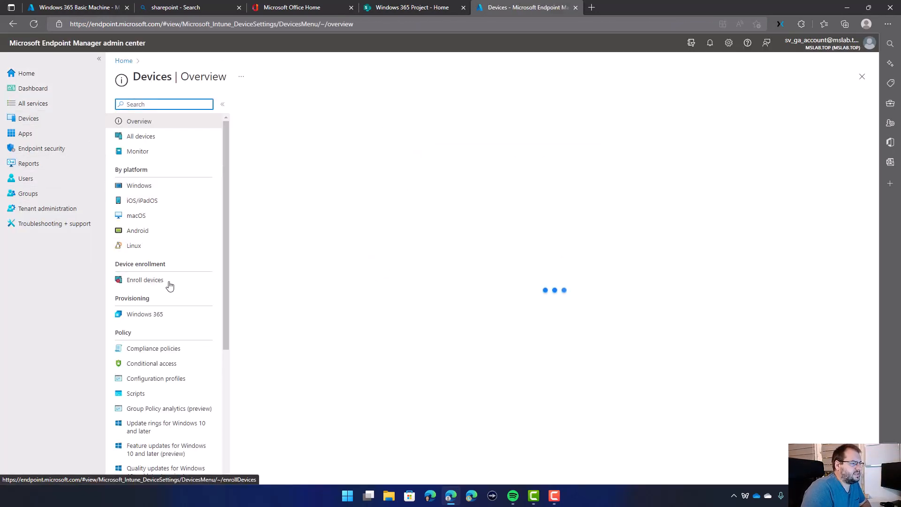
left_click(161, 315)
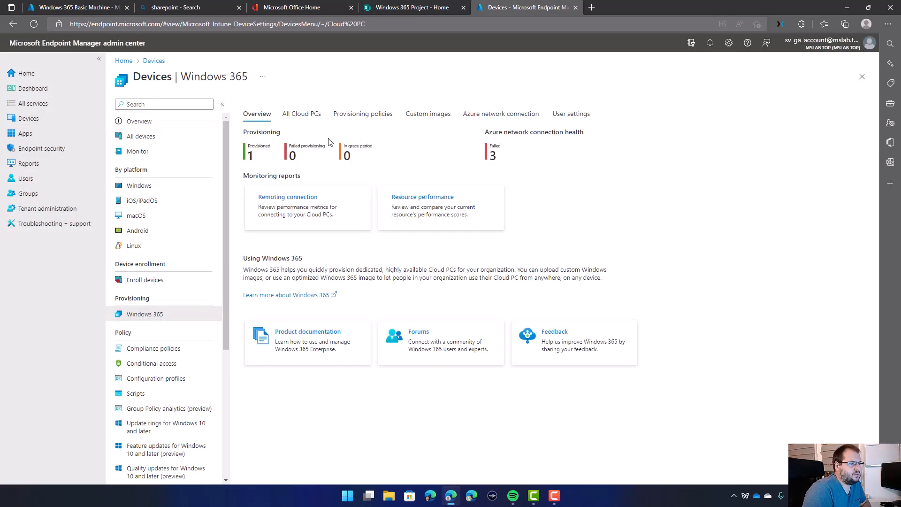
left_click(352, 118)
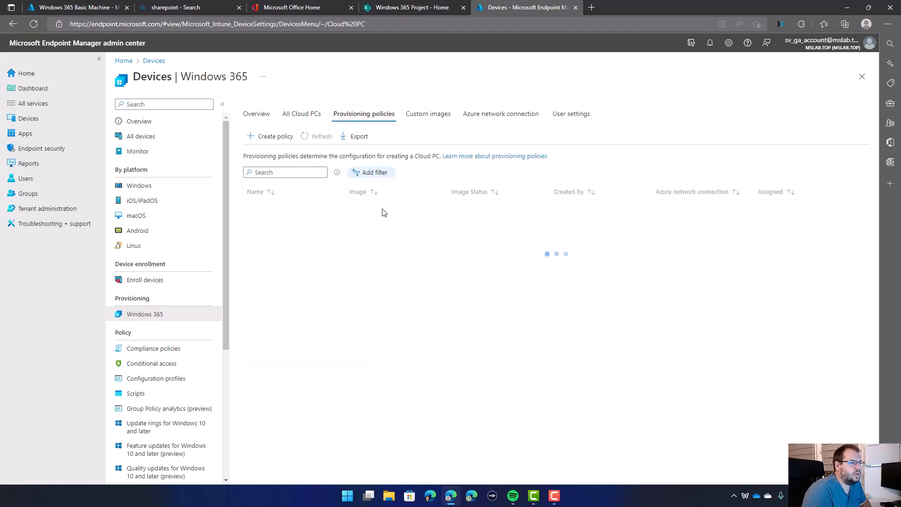
Start a new provisioning policy named "Windows 365 - Basic Machine" and keep its network as Microsoft hosted network
left_click(261, 137)
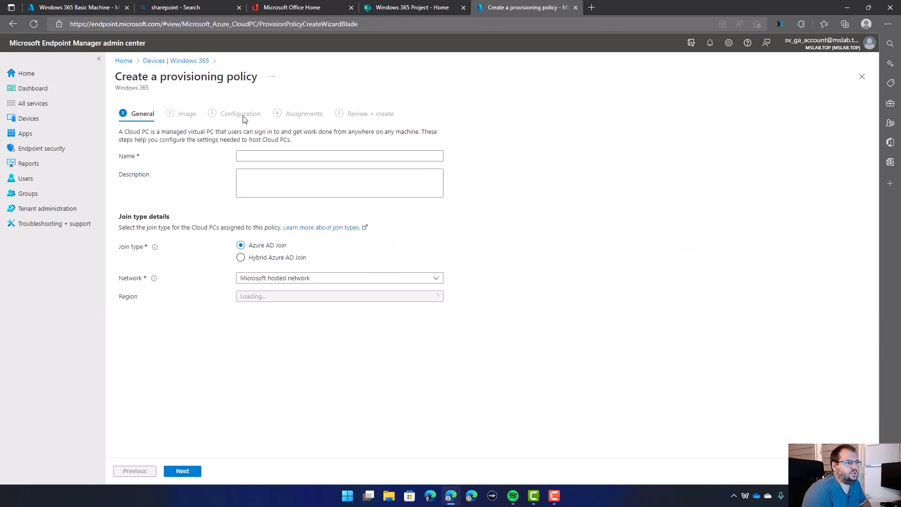
left_click(291, 156)
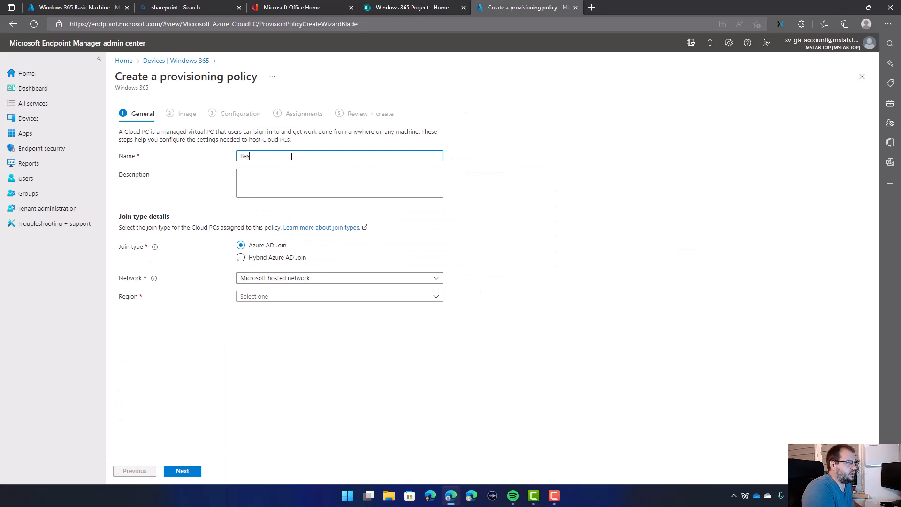
key("BackSpace")
key("BackSpace")
key("BackSpace")
key("BackSpace")
key("BackSpace")
key("BackSpace")
key("BackSpace")
key("BackSpace")
key("BackSpace")
key("BackSpace")
key("BackSpace")
key("BackSpace")
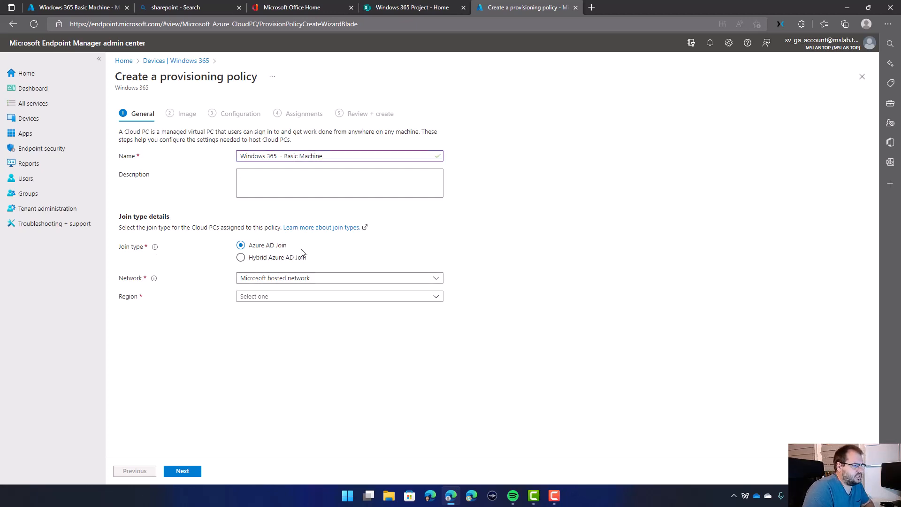
left_click(261, 280)
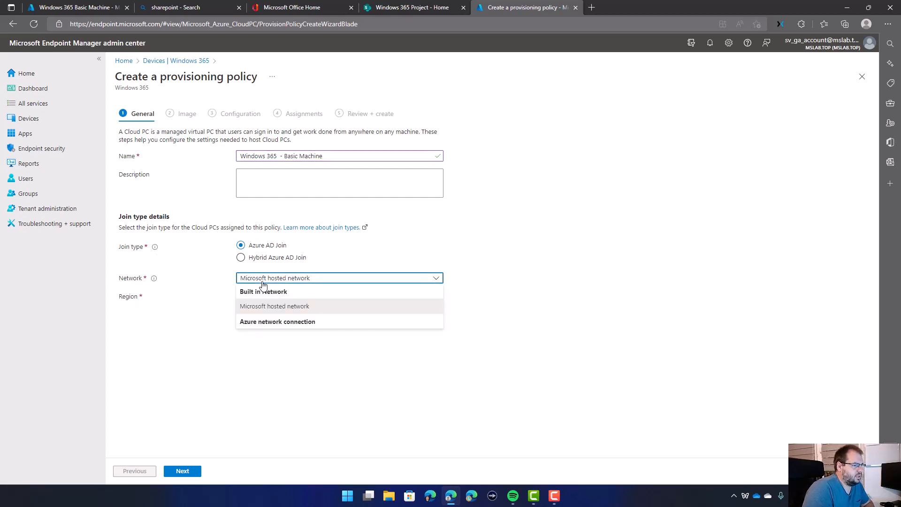
left_click(268, 281)
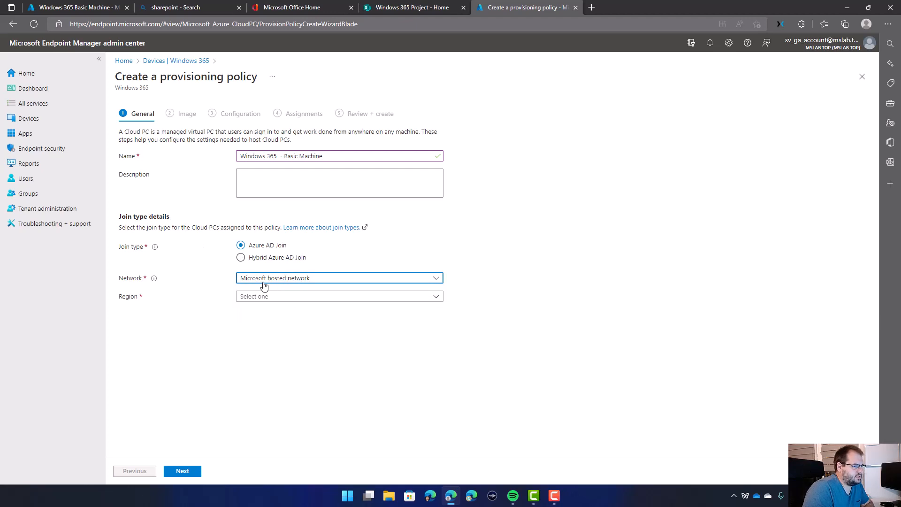
Set the provisioning policy's region to (Europe) West Europe and proceed to the image settings
left_click(265, 301)
scroll(300, 232, "down", 2)
scroll(300, 206, "up", 2)
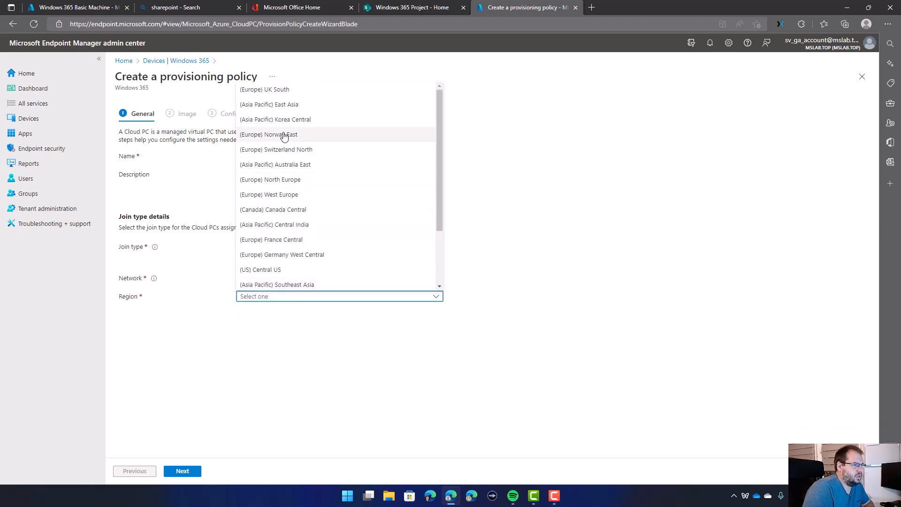
left_click(308, 194)
left_click(186, 475)
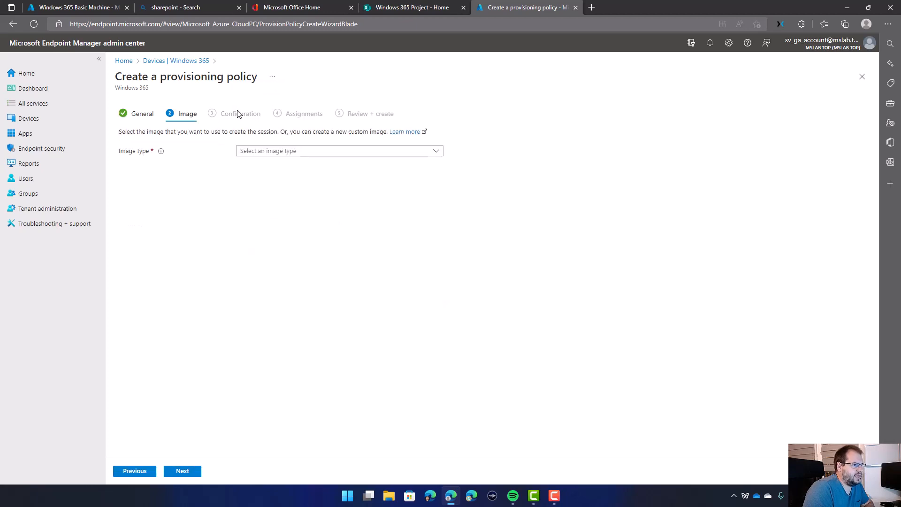
Choose the gallery image Windows 11 Enterprise + Microsoft 365 Apps, version 22H2, and continue to the configuration settings
left_click(299, 151)
left_click(280, 165)
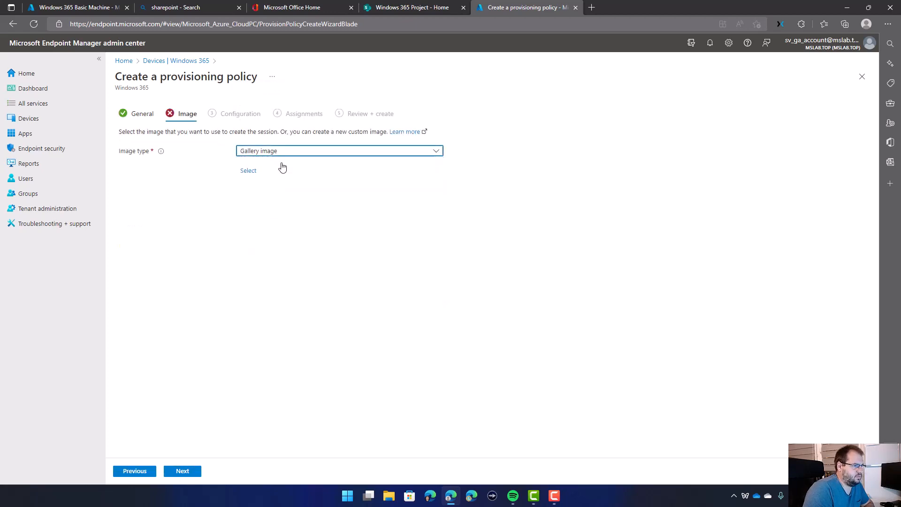
left_click(250, 170)
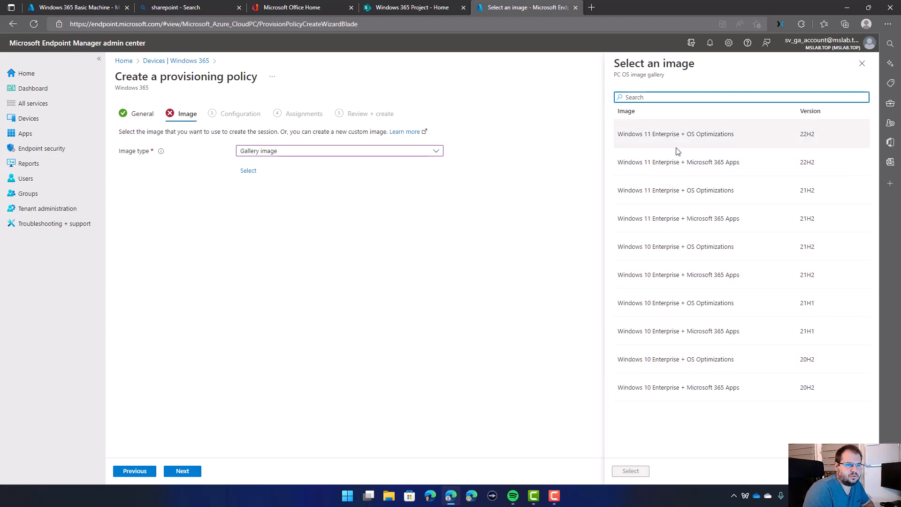
left_click(678, 162)
left_click(630, 470)
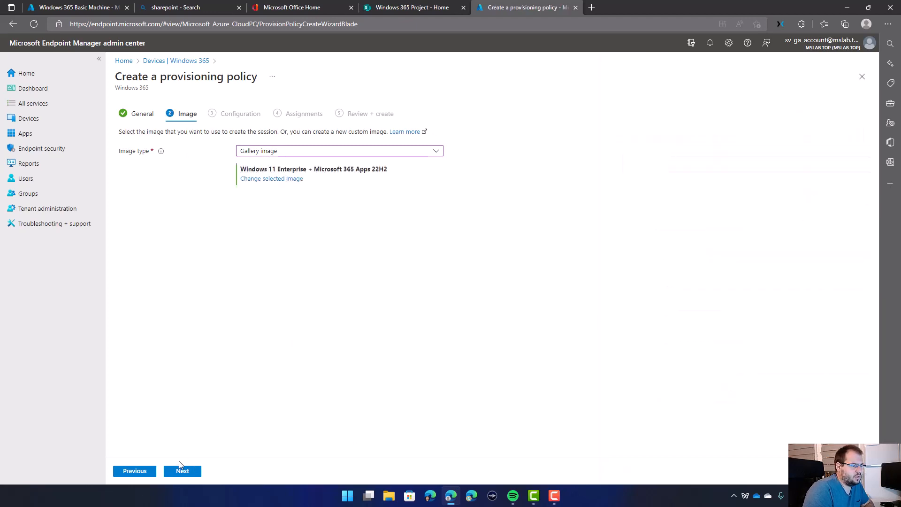
left_click(180, 469)
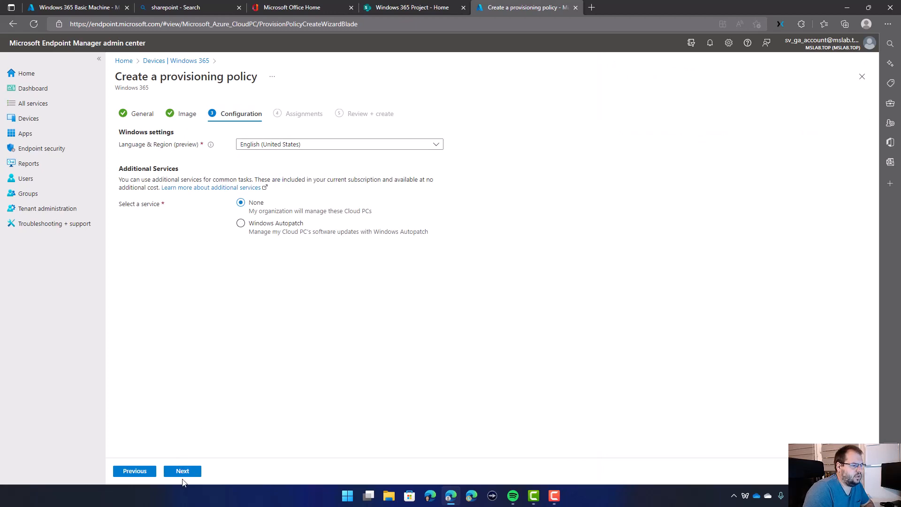
Keep the default configuration, assign the group GUG_AccessPackage_Windows365_BasicMachine and create the provisioning policy
left_click(183, 471)
left_click(149, 167)
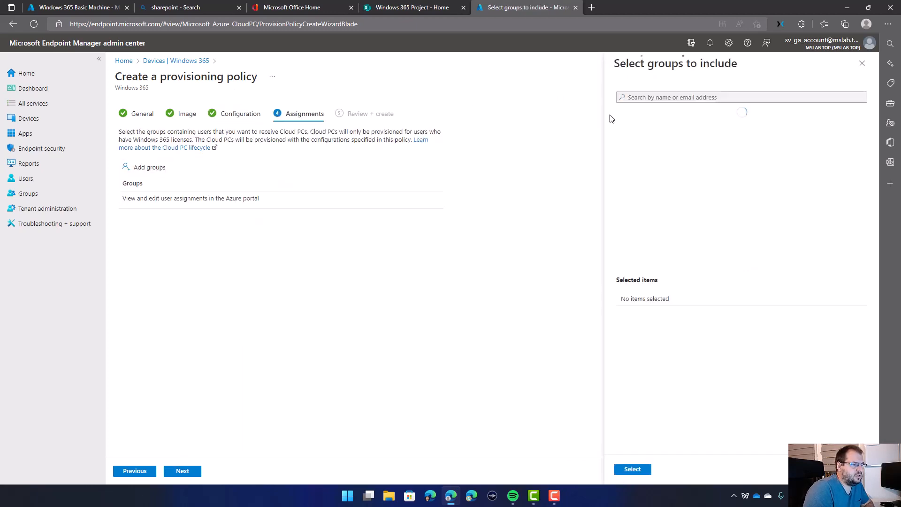
type("GUG")
left_click(707, 144)
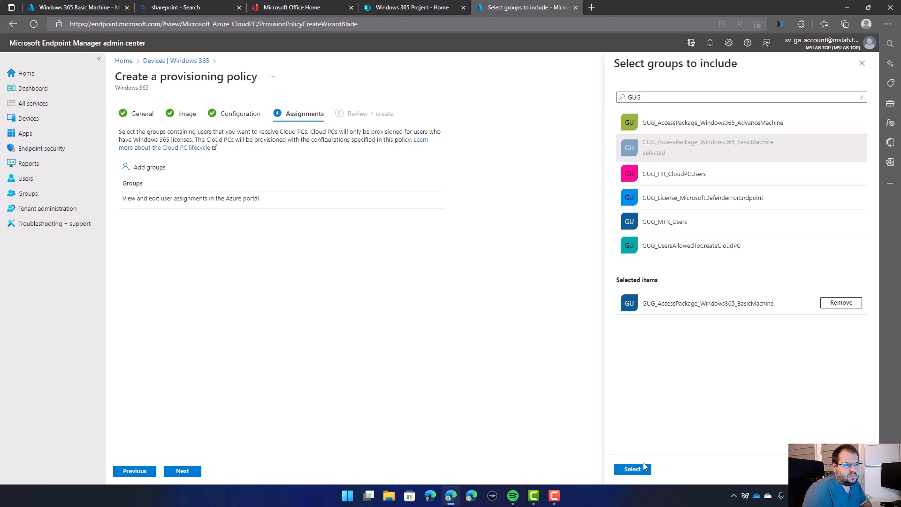
left_click(644, 468)
left_click(193, 471)
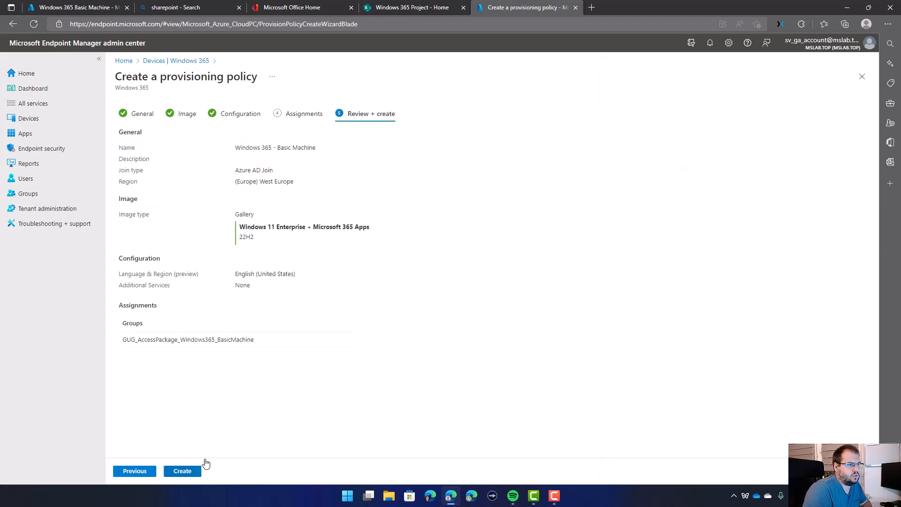
left_click(183, 471)
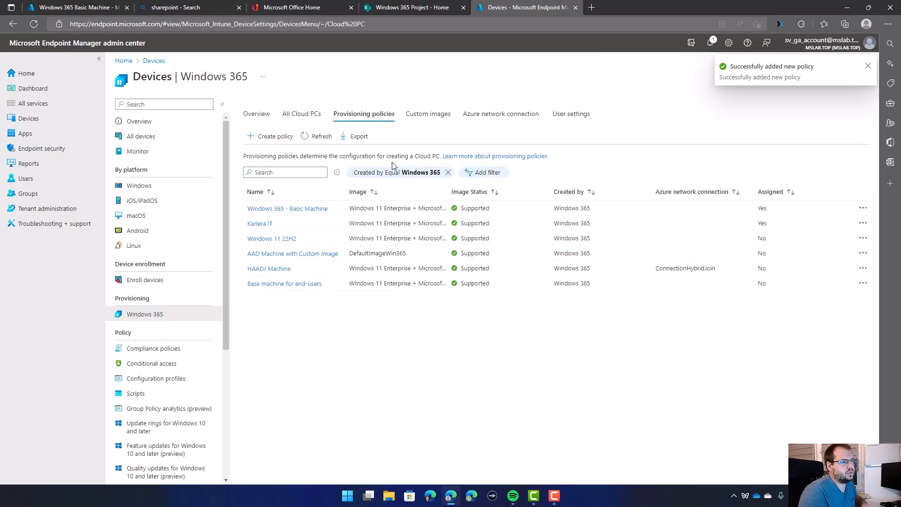
left_click(867, 69)
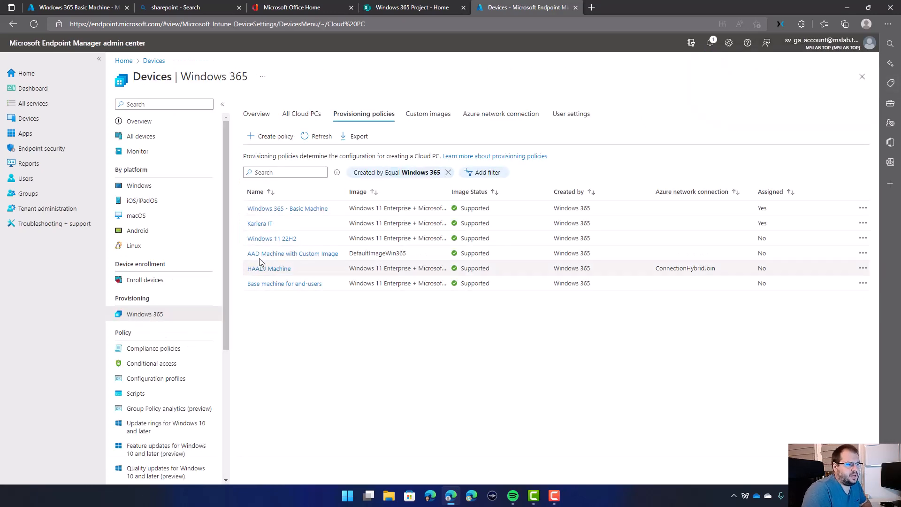
Check the Windows 365 - Basic Machine policy in the list, and the group resource in the access package's resource roles
left_click_drag(253, 208, 328, 209)
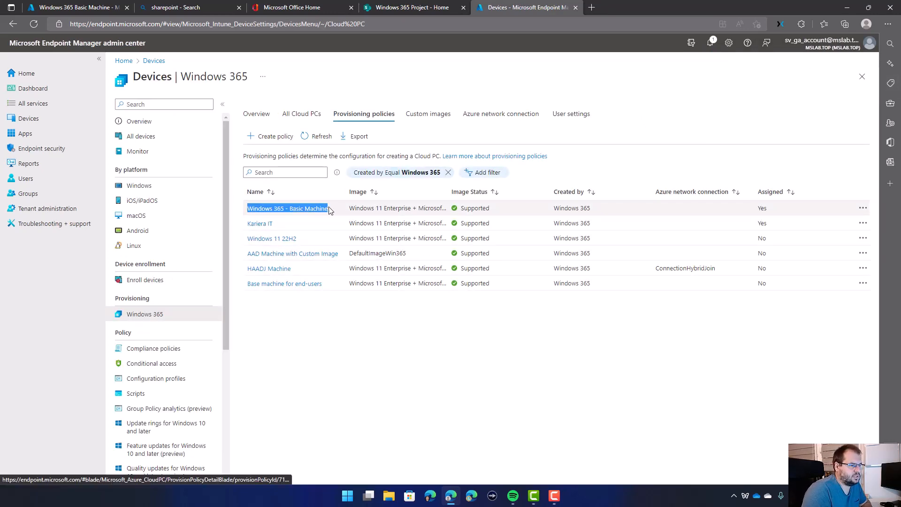
key("ctrl+1")
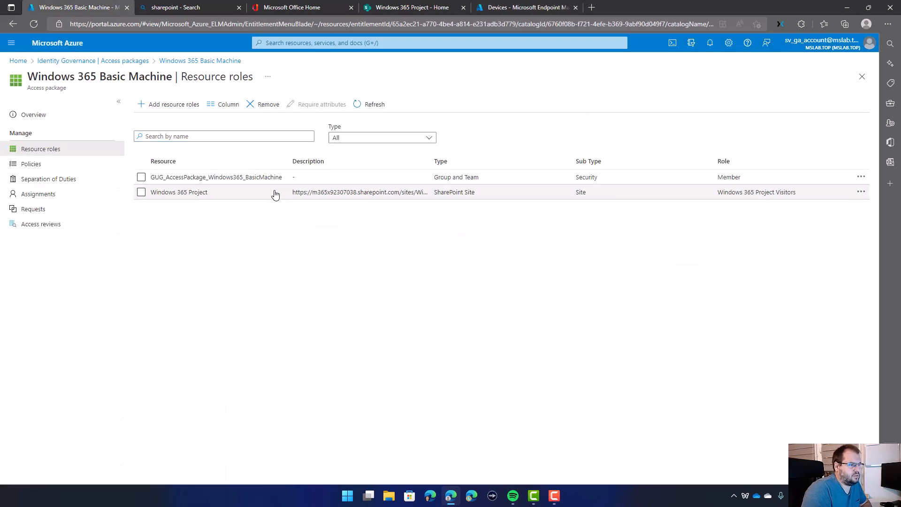
left_click_drag(155, 178, 281, 182)
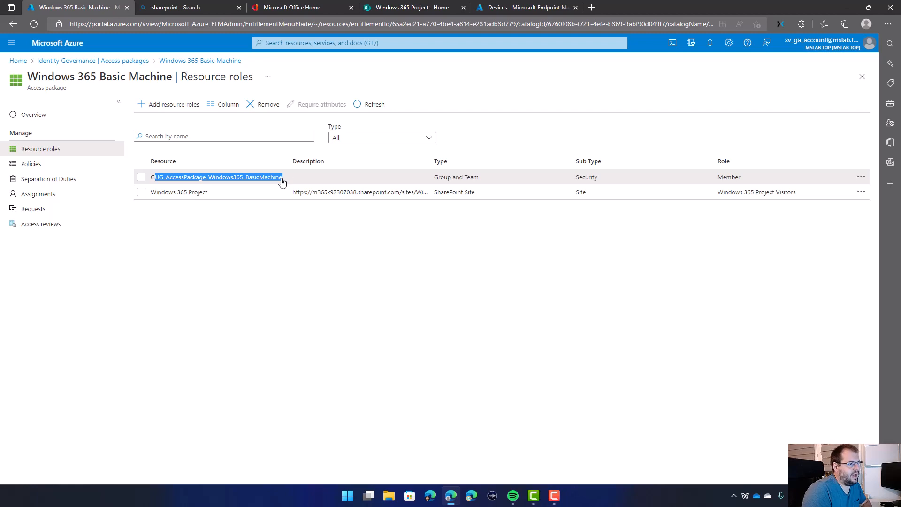
left_click(276, 239)
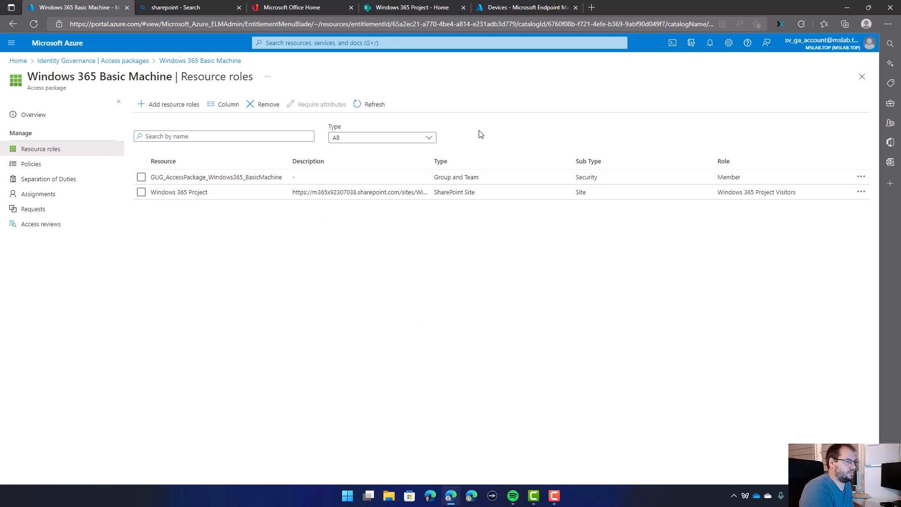
Open myaccess.microsoft.com in a new InPrivate window and sign in with the test user's e-mail
key("ctrl+shift+n")
type("myaccess.")
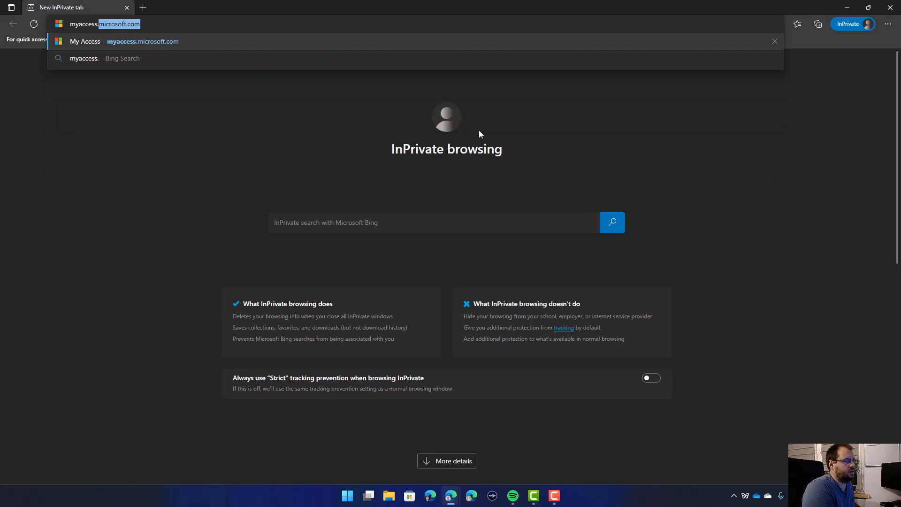
key("Return")
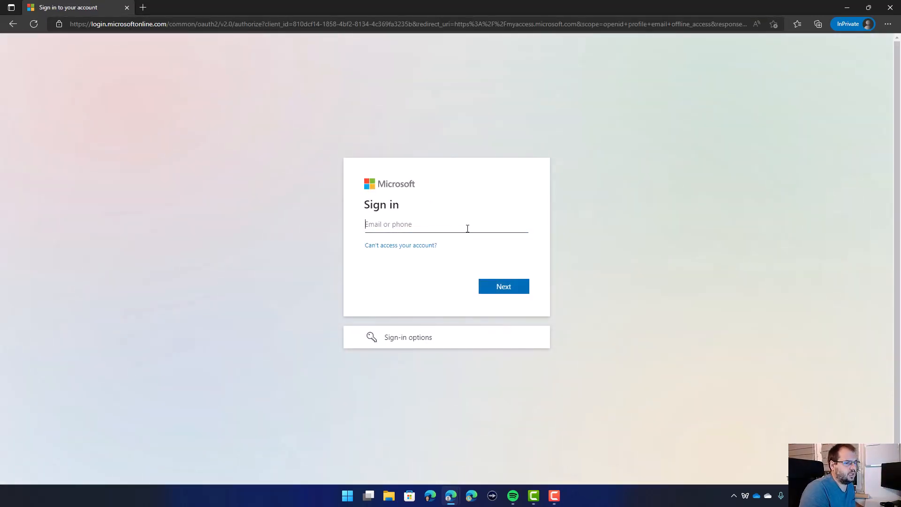
type("email")
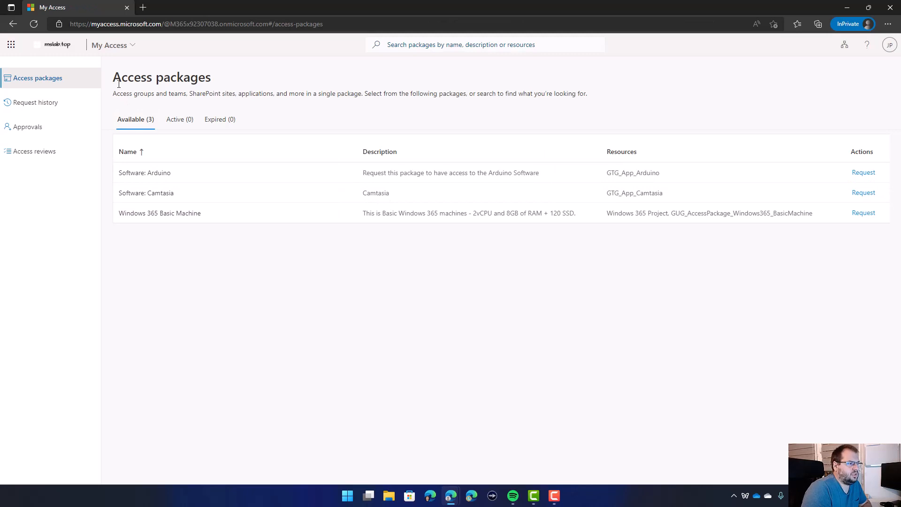
Start a request for the Windows 365 Basic Machine package and answer the project question with "For a POC"
left_click(148, 218)
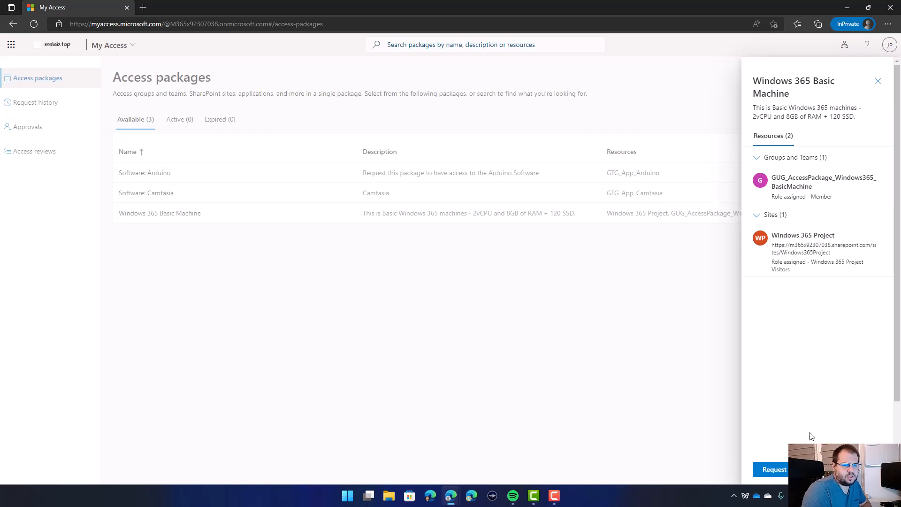
scroll(794, 436, "down", 3)
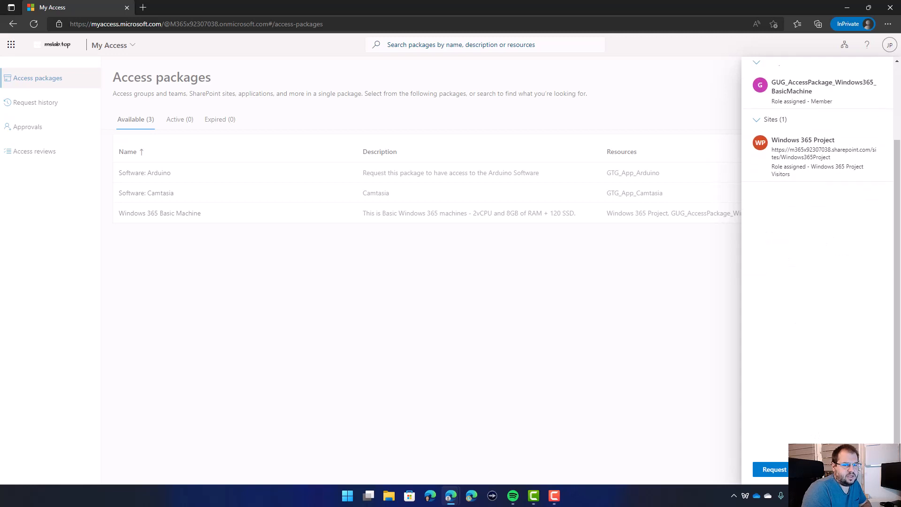
left_click(772, 470)
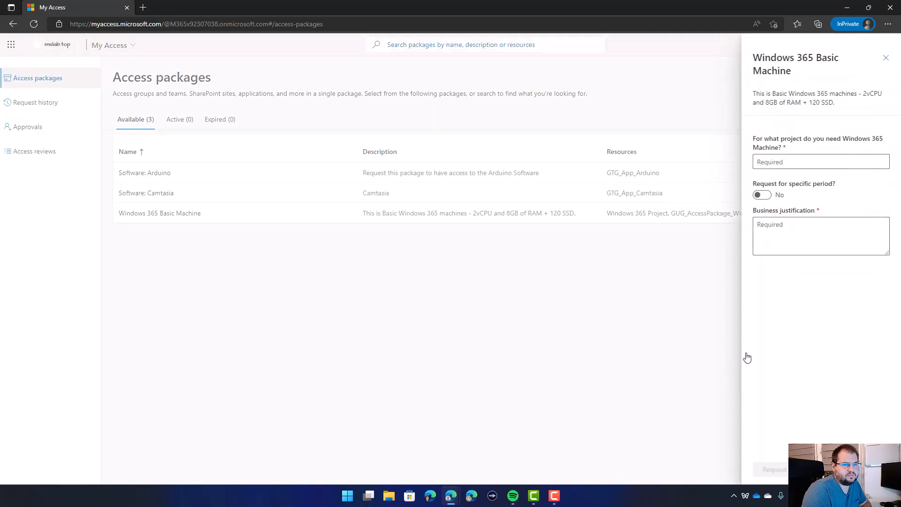
left_click(778, 161)
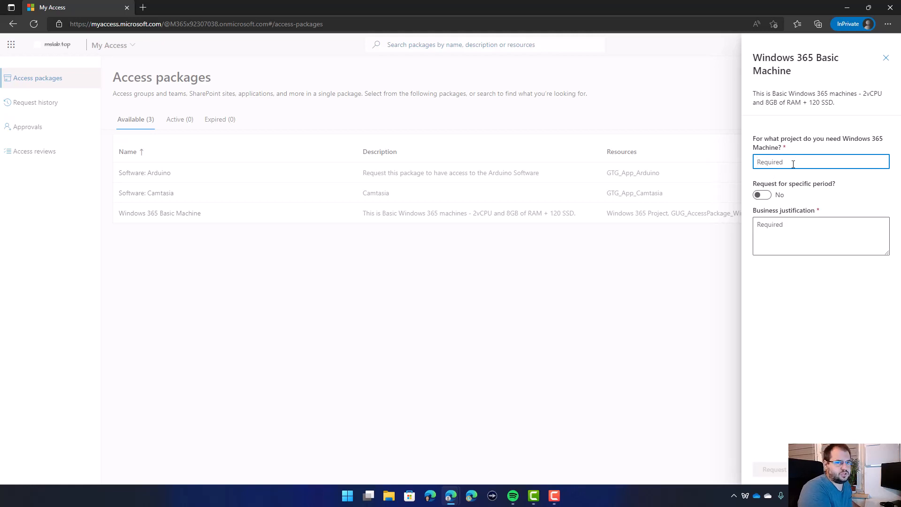
type("For a POC")
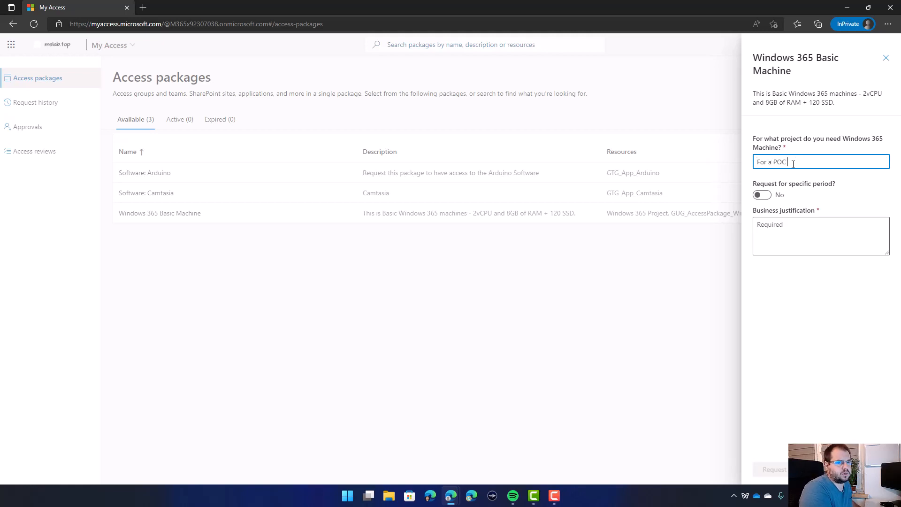
Request the package for a specific period, from Oct 24, 2022 to Oct 31, 2022
left_click(760, 195)
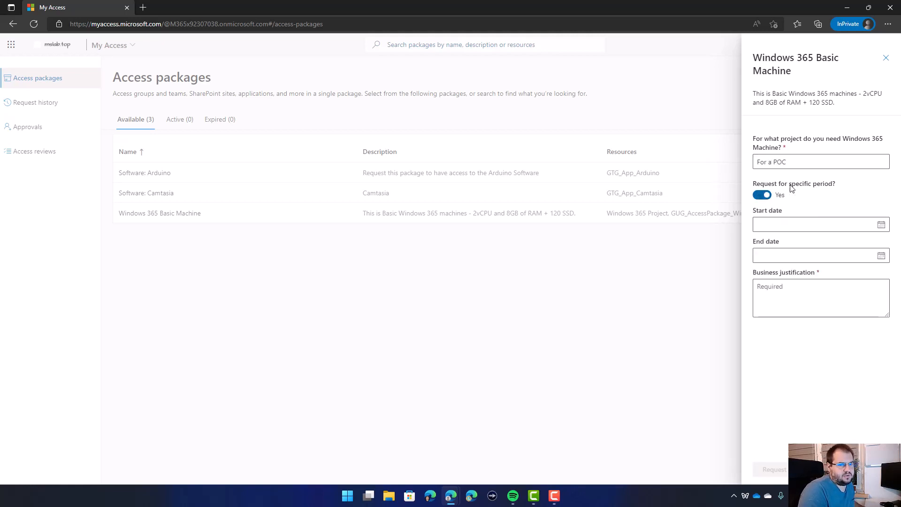
left_click(793, 224)
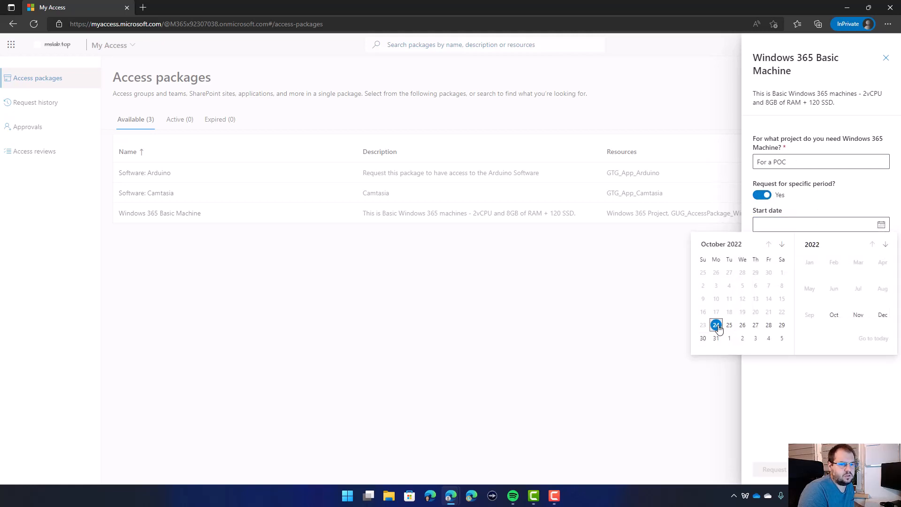
left_click(716, 325)
left_click(784, 257)
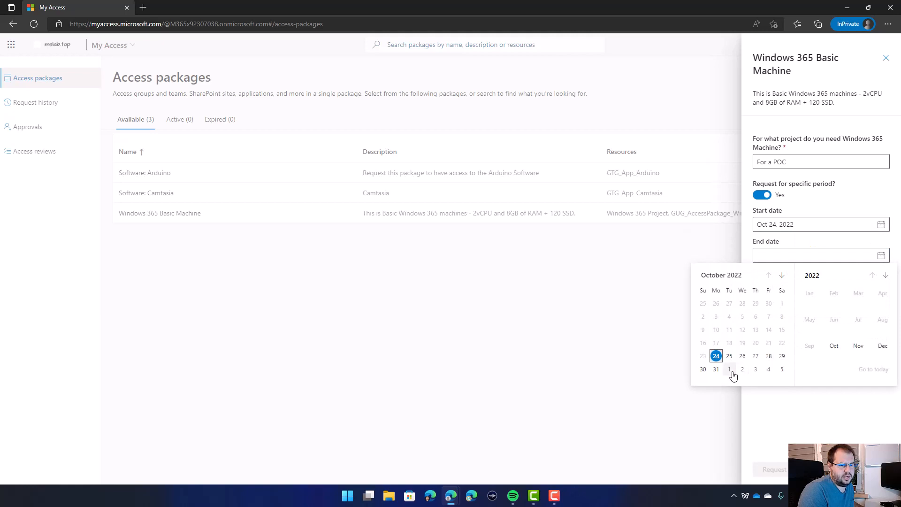
left_click(716, 370)
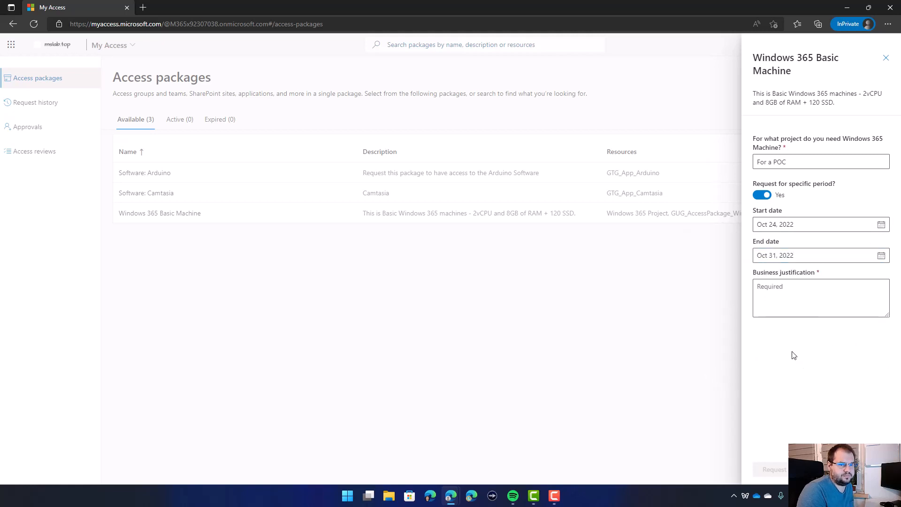
Enter the business justification "Because I don't need more time for that POC." and submit the request
left_click(776, 300)
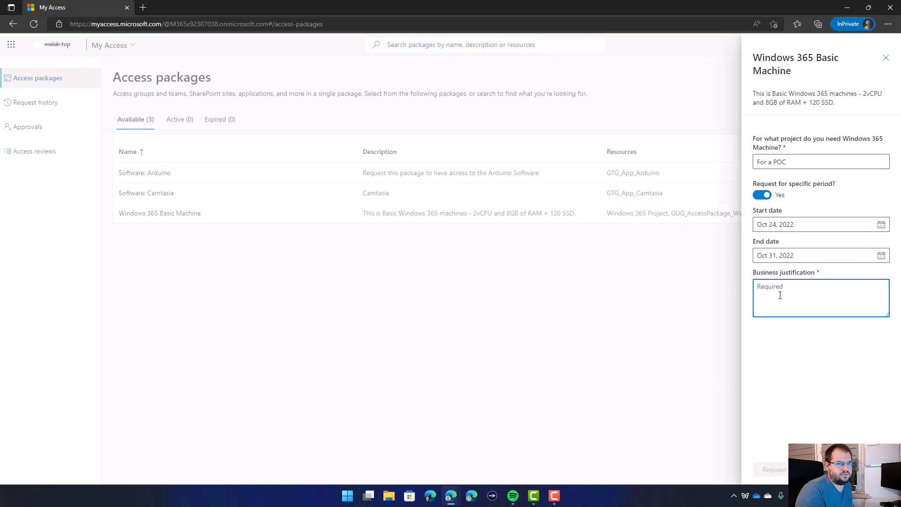
type("asdasd")
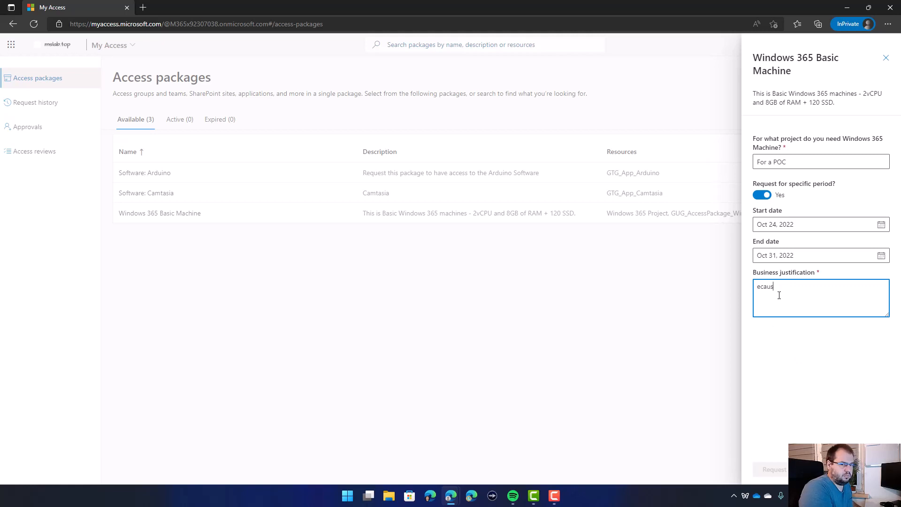
key("ctrl+a")
key("BackSpace")
type("as")
key("BackSpace")
key("BackSpace")
type("B")
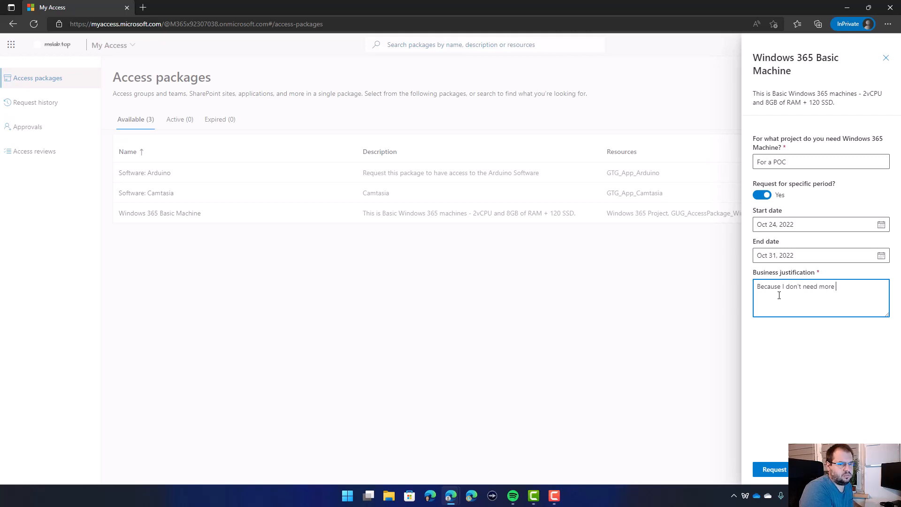
type("ecause I don't need more time for that POC.")
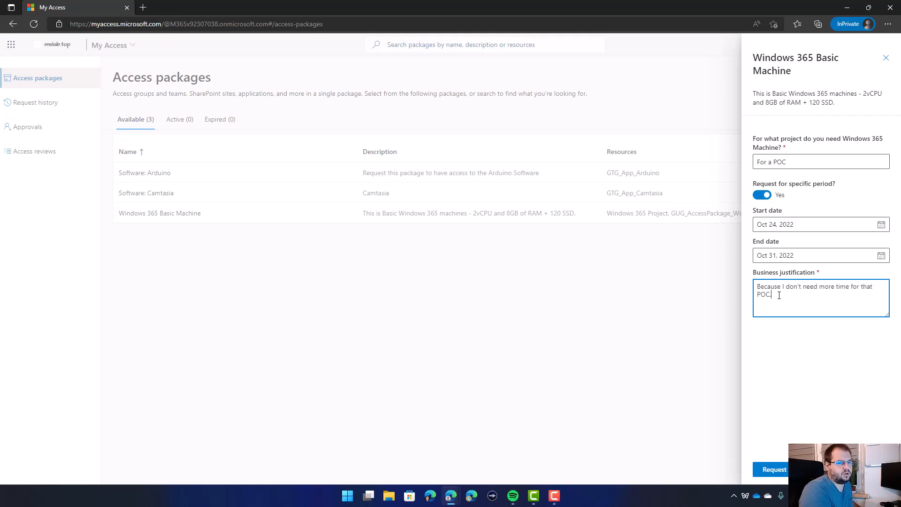
left_click(773, 469)
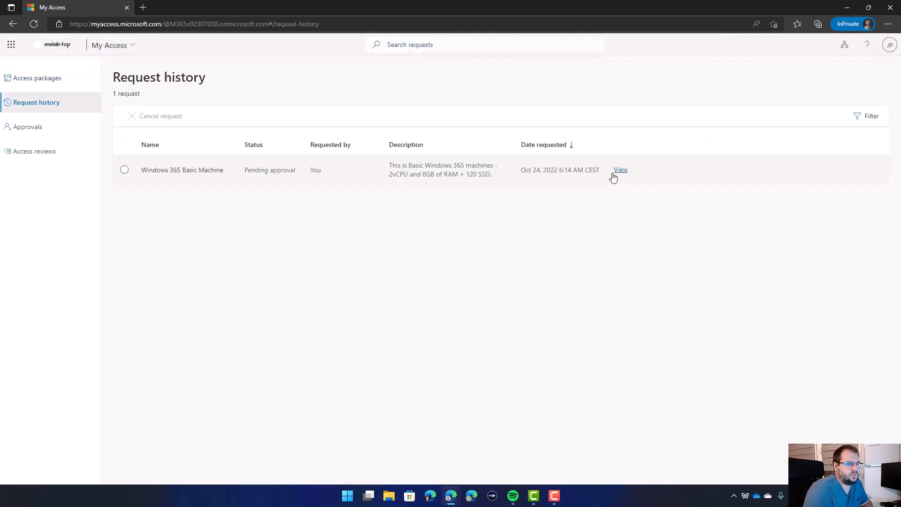
View the details of the Windows 365 Basic Machine request and check its approval status
left_click(620, 169)
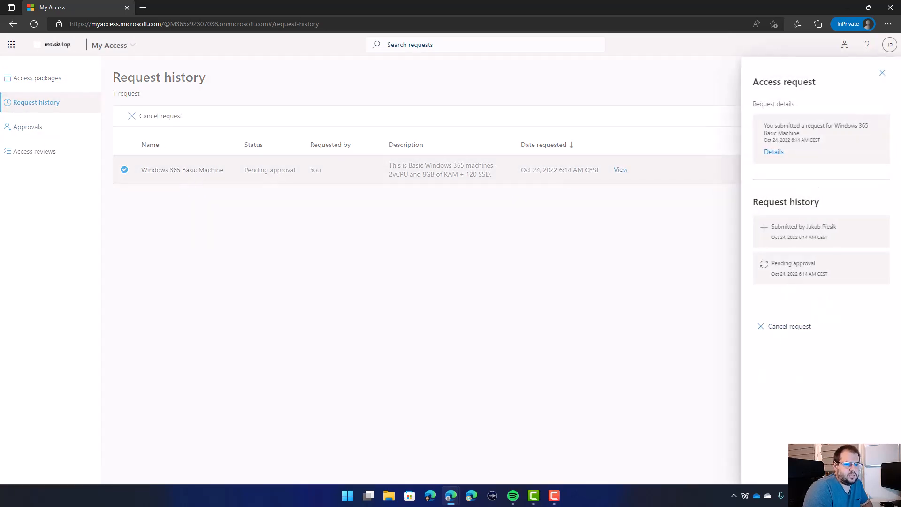
left_click_drag(835, 275, 789, 262)
left_click(773, 263)
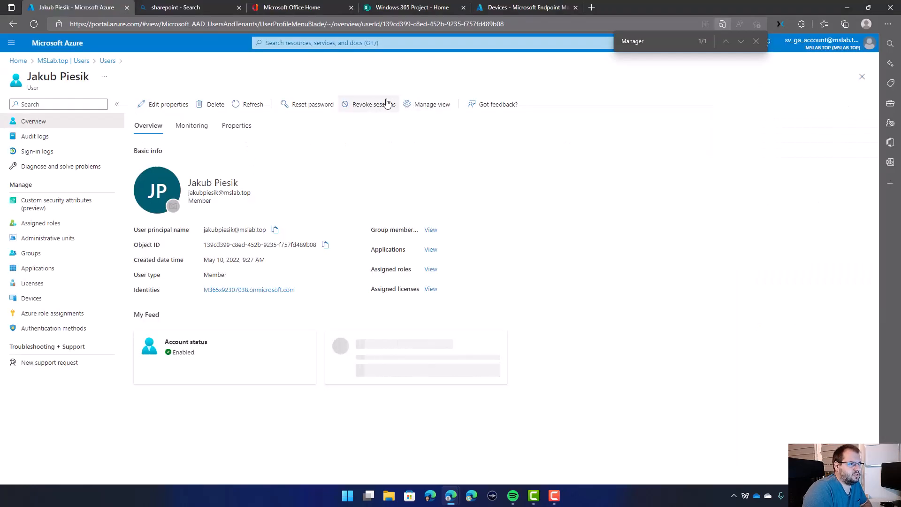
Show the test user's properties in the Azure portal and check the Manager field under Job Information
left_click(237, 125)
scroll(201, 346, "down", 3)
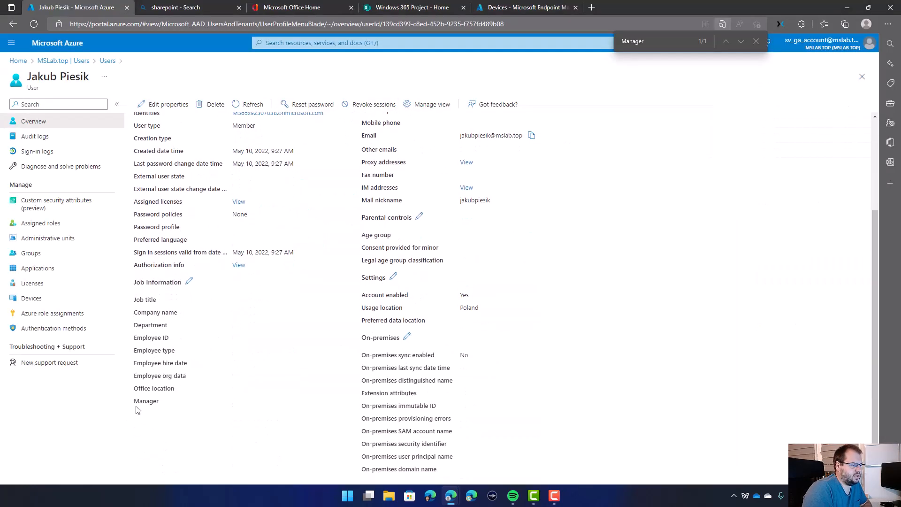
Check the test user's empty Manager field, and search the Users list for an account by partial last name
mouse_move(133, 402)
left_mouse_down()
mouse_move(165, 402)
mouse_move(136, 404)
left_mouse_up()
scroll(141, 402, "up", 3)
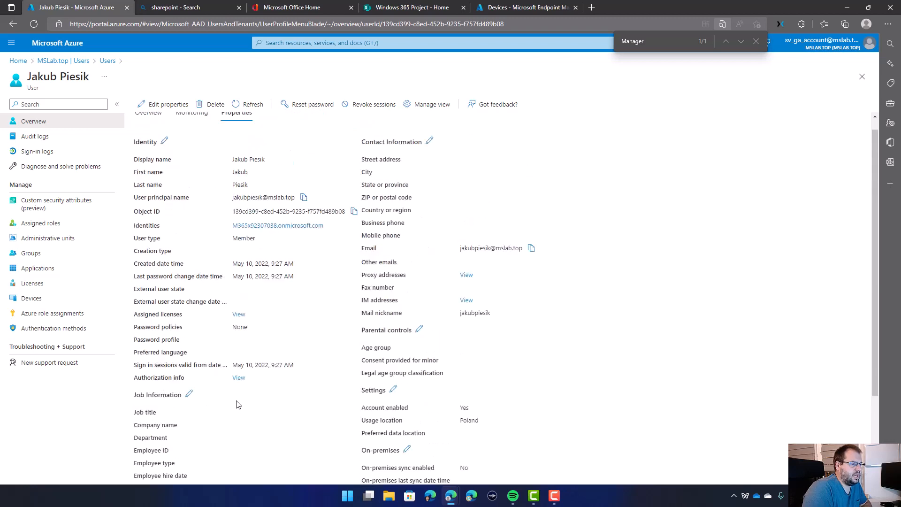
left_click(107, 60)
left_click(191, 143)
key("ctrl+a")
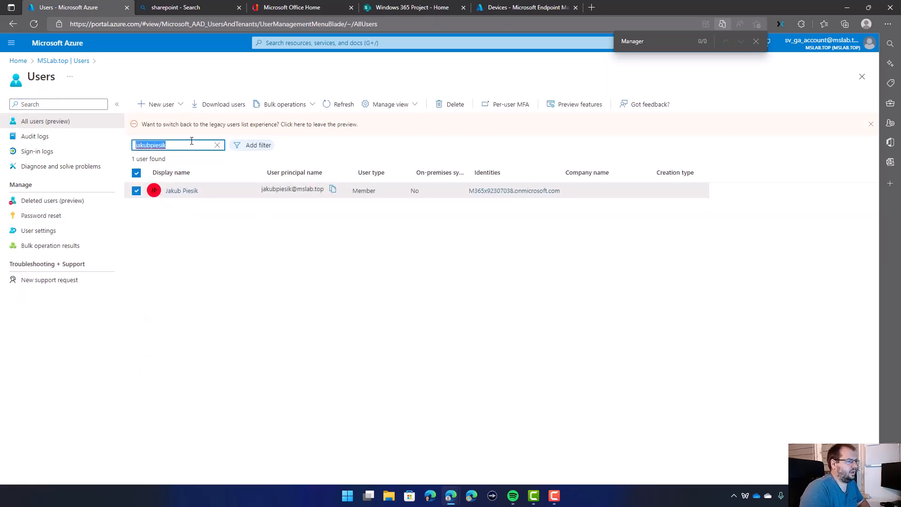
key("BackSpace")
type("pie")
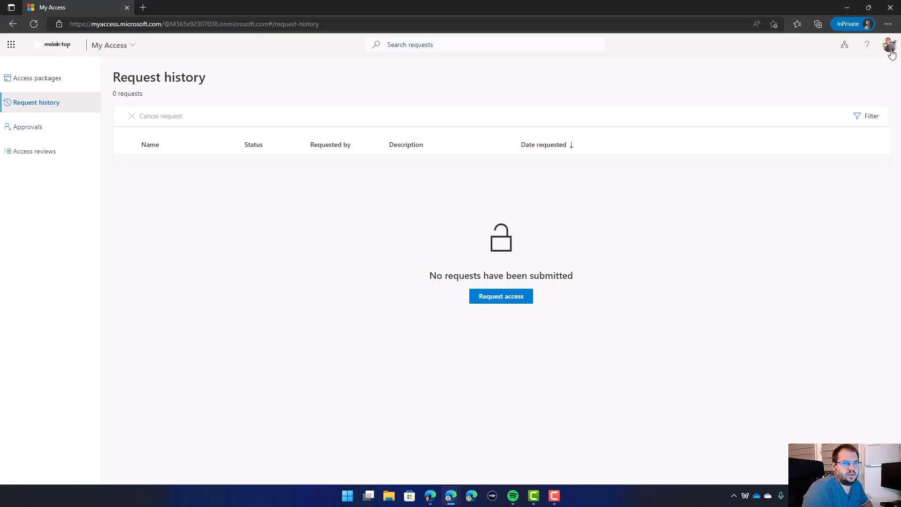
In My Access as the approver, select the pending Windows 365 Basic Machine request and open it for review
left_click(44, 127)
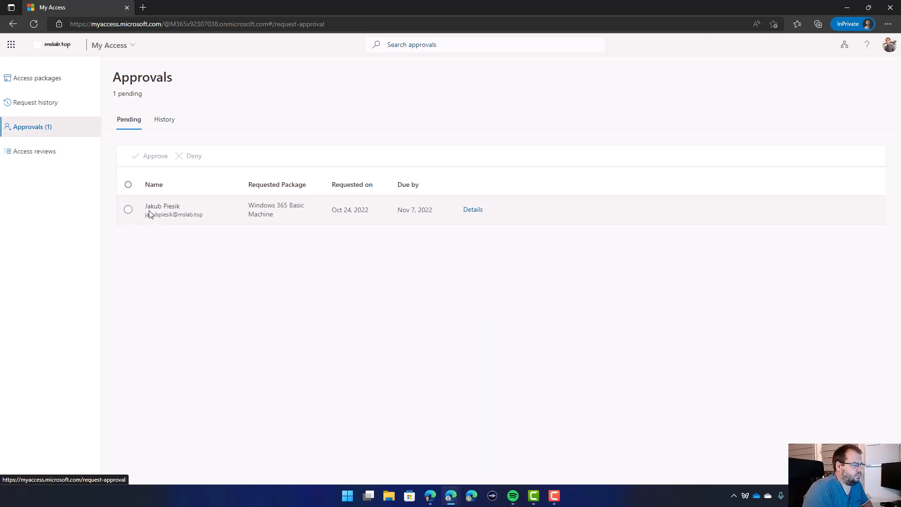
left_click(126, 212)
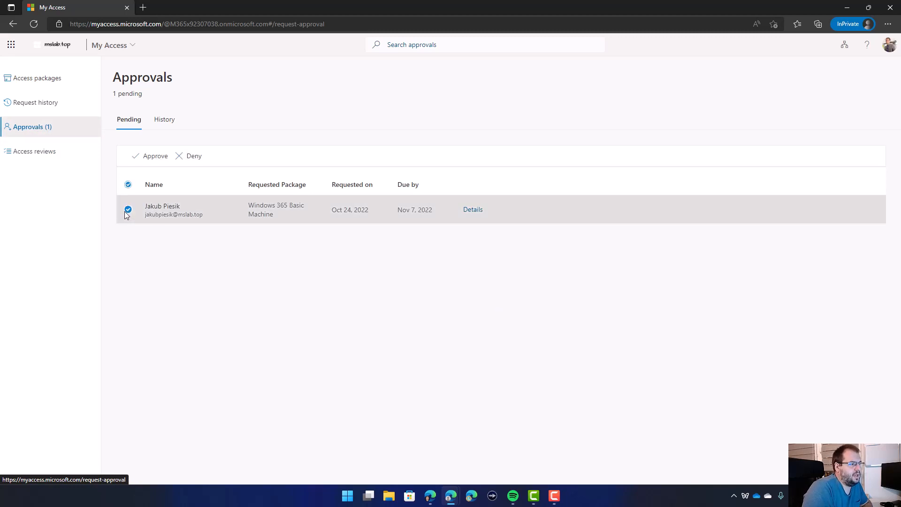
left_click(154, 164)
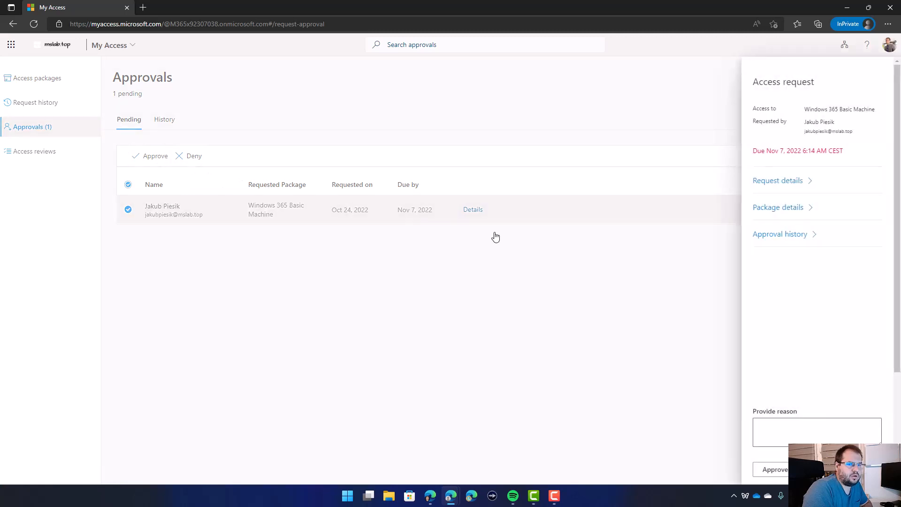
Review the access request's request details, package details and approval history
left_click(778, 183)
left_click(765, 108)
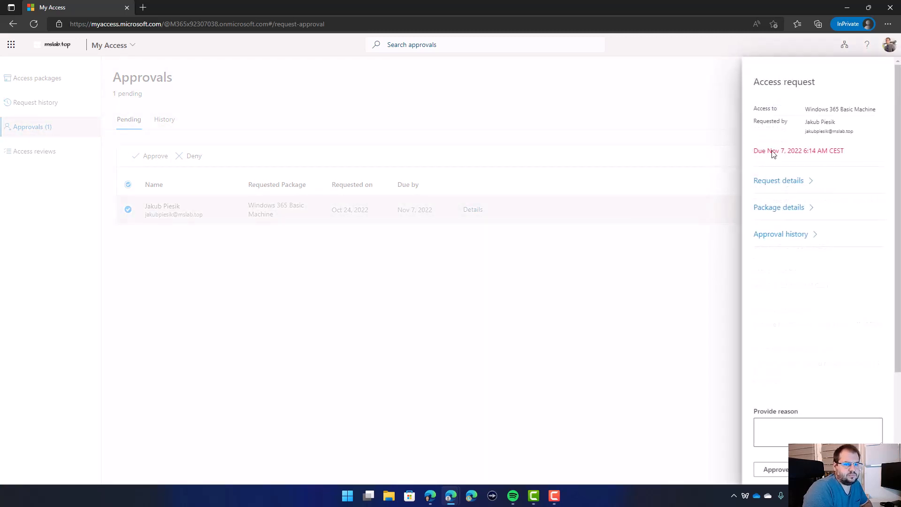
left_click(778, 205)
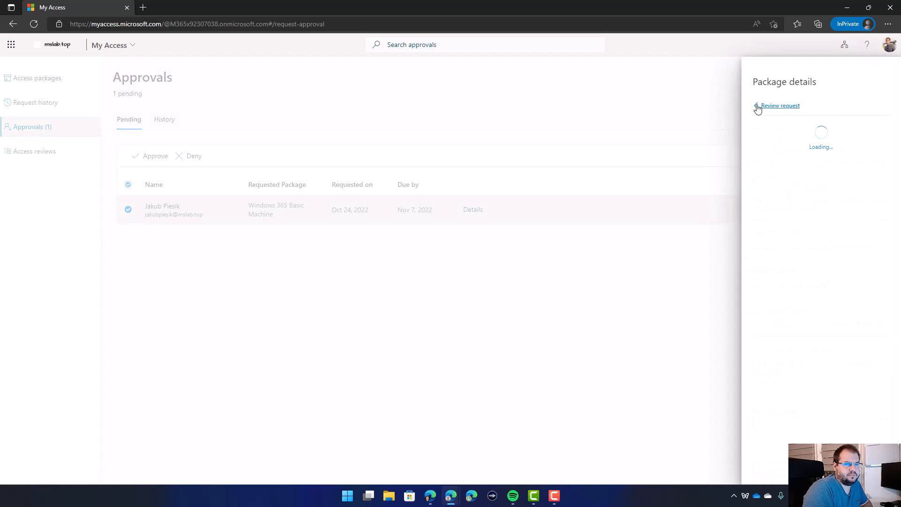
left_click(757, 107)
left_click(779, 233)
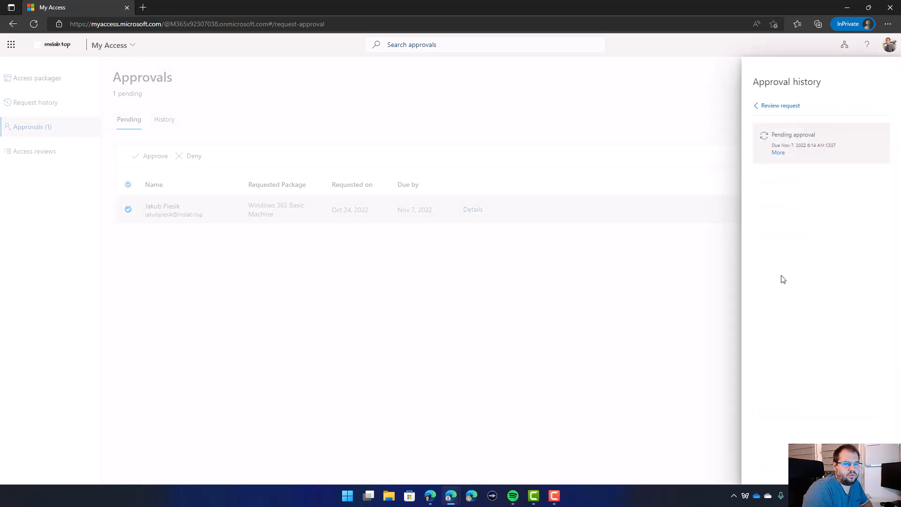
Return to the request review and approve the Windows 365 Basic Machine request
left_click(757, 107)
left_click(781, 424)
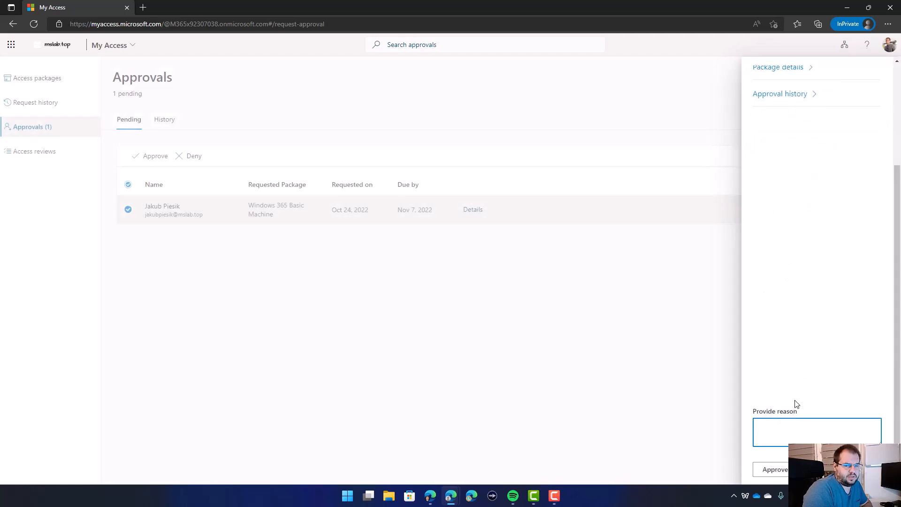
left_click(771, 470)
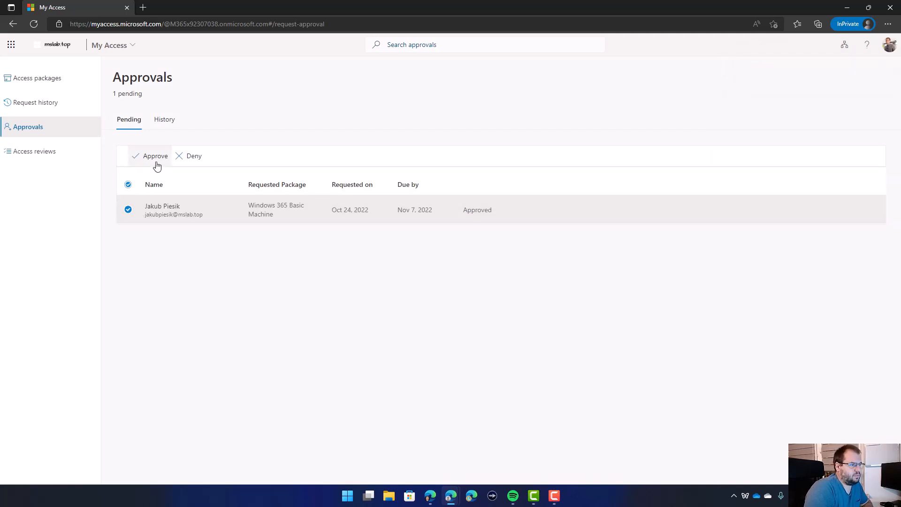
Check the approver's request history, and switch My Access to the requesting user's account to view the active access packages
left_click(41, 149)
left_click(46, 100)
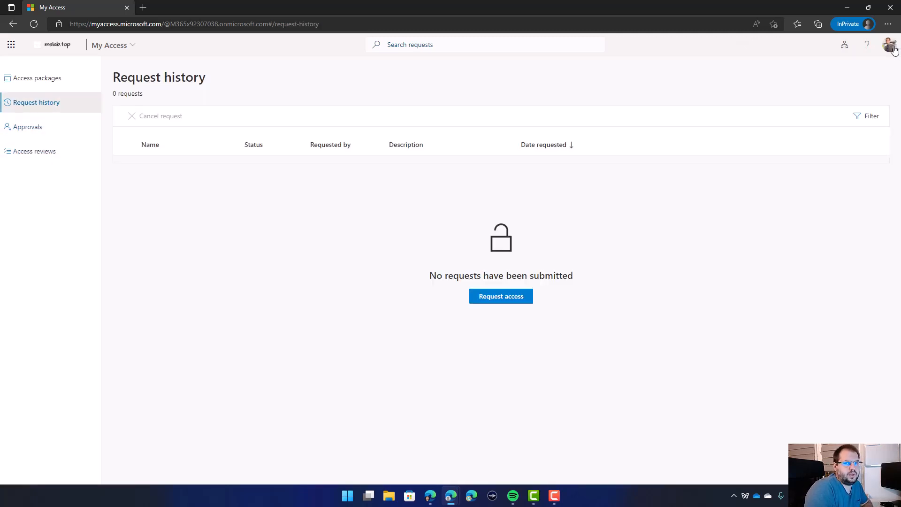
left_click(889, 44)
left_click(788, 155)
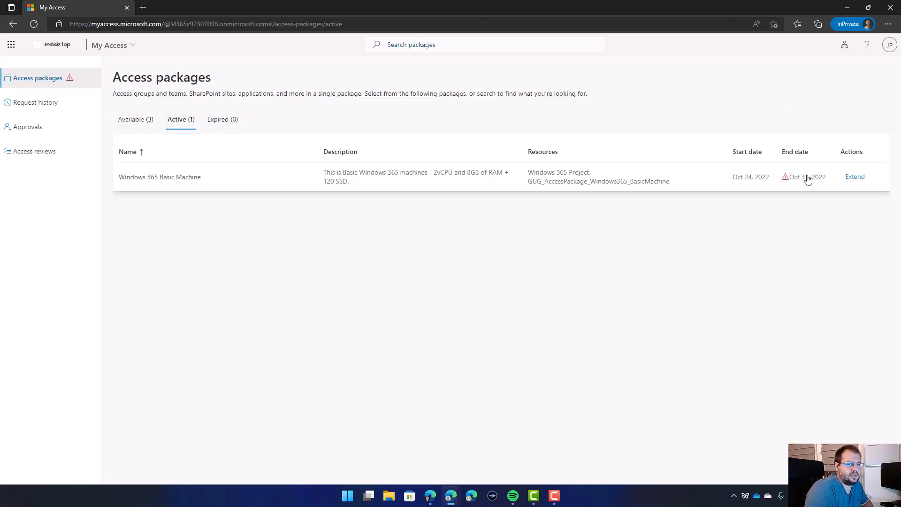
Switch to the Azure portal and inspect the test user's group memberships, widening the Name column to read the full group names
key("alt+Tab")
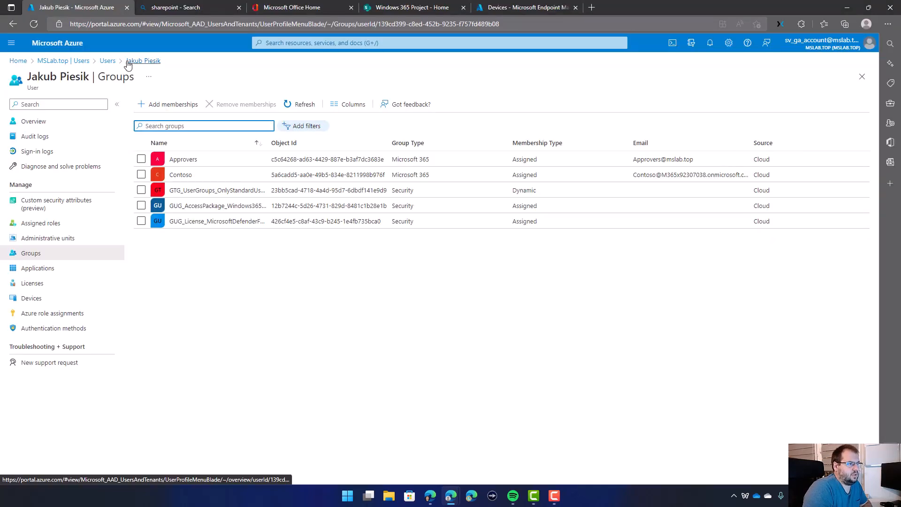
left_click(126, 63)
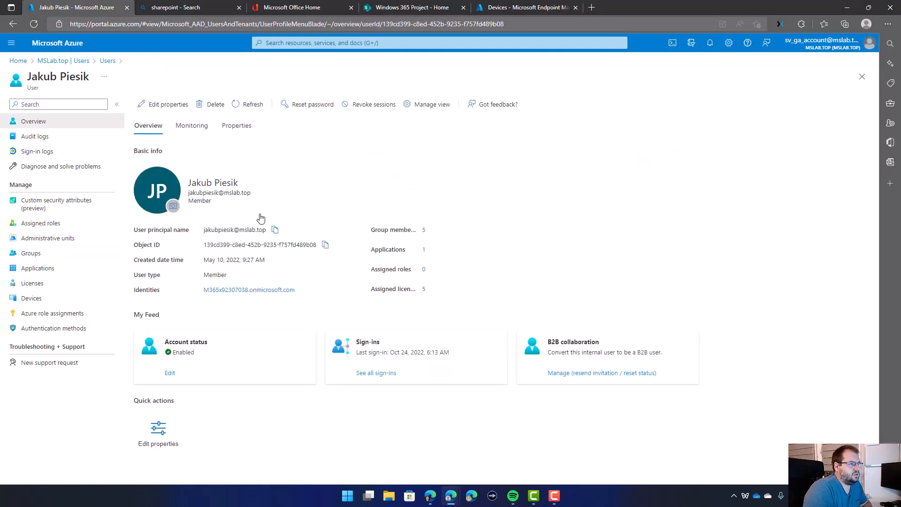
left_click(424, 230)
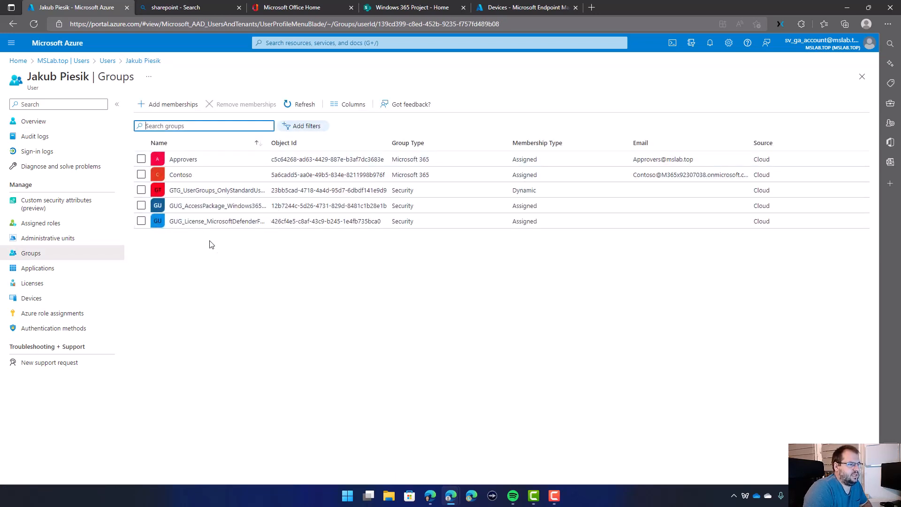
left_click_drag(265, 144, 416, 149)
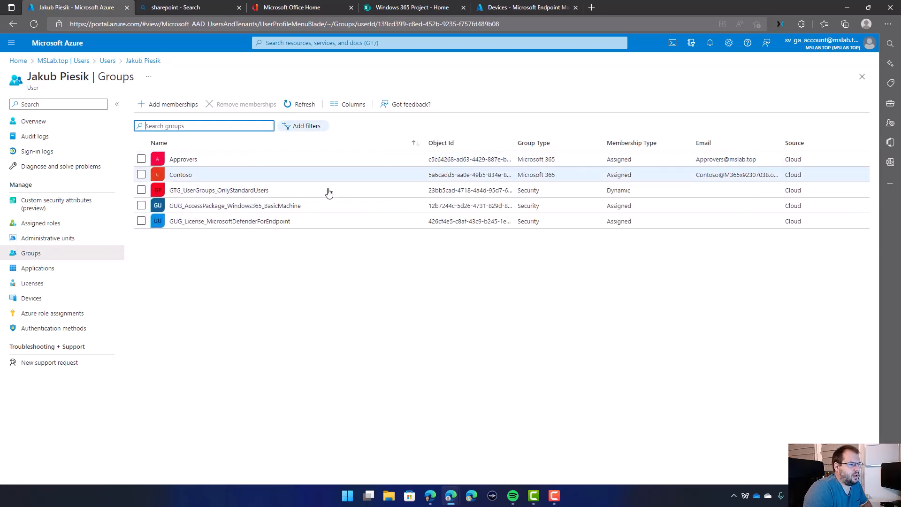
left_click_drag(336, 208, 237, 206)
left_click(250, 212)
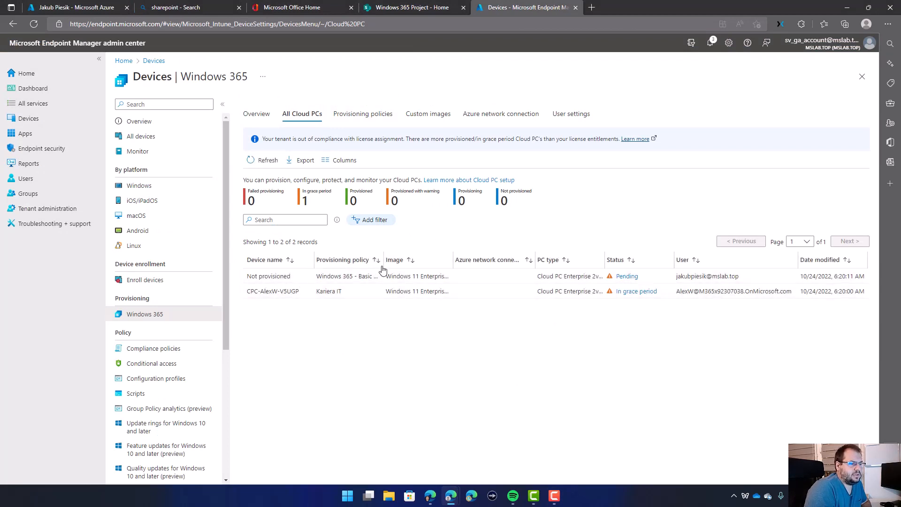
In Endpoint Manager's Cloud PC list, widen the Provisioning policy column and view the Windows 365 - Basic Machine entry's pending status details
left_click_drag(382, 261, 453, 260)
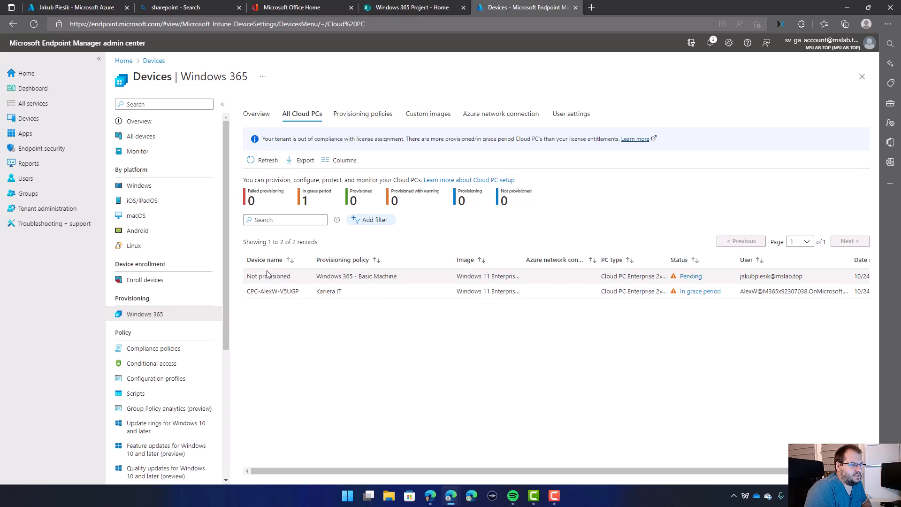
left_click_drag(315, 276, 406, 282)
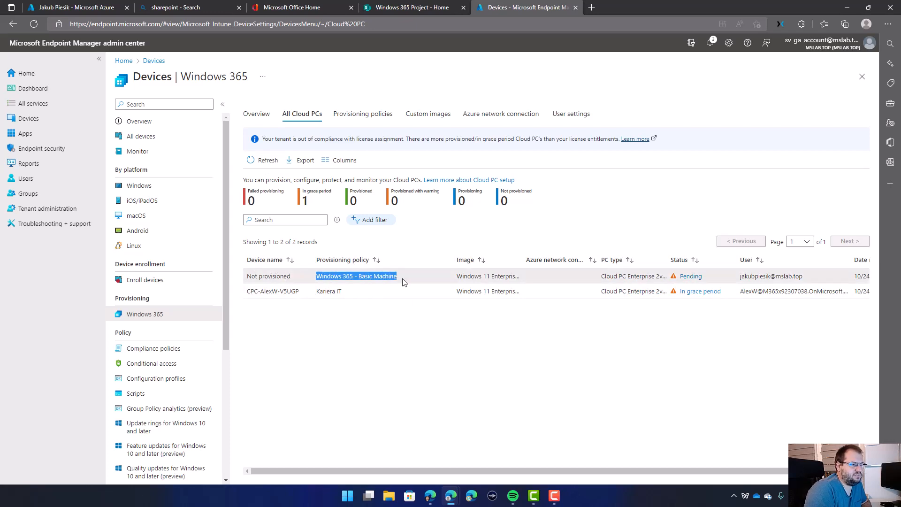
left_click(698, 280)
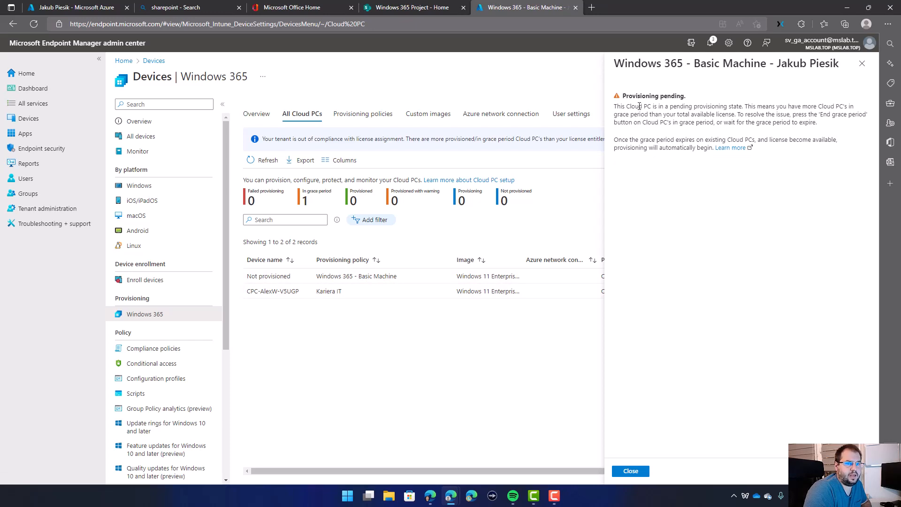
left_click(862, 64)
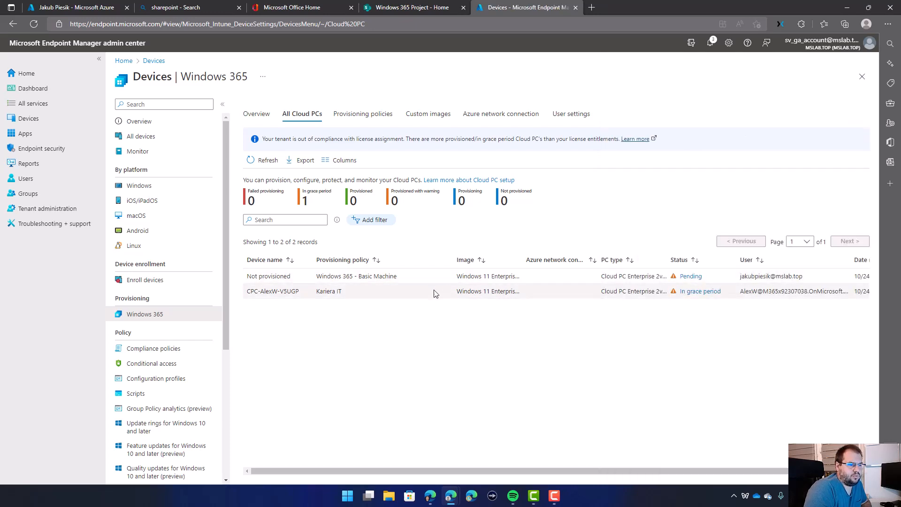
View the grace period details of the Kariera IT Cloud PC, and check which user the pending Cloud PC is assigned to
left_click(698, 293)
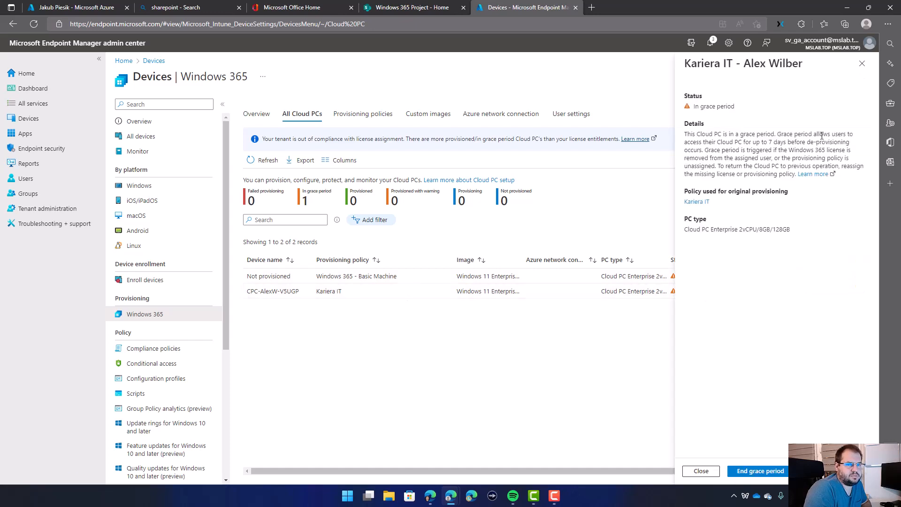
left_click(862, 63)
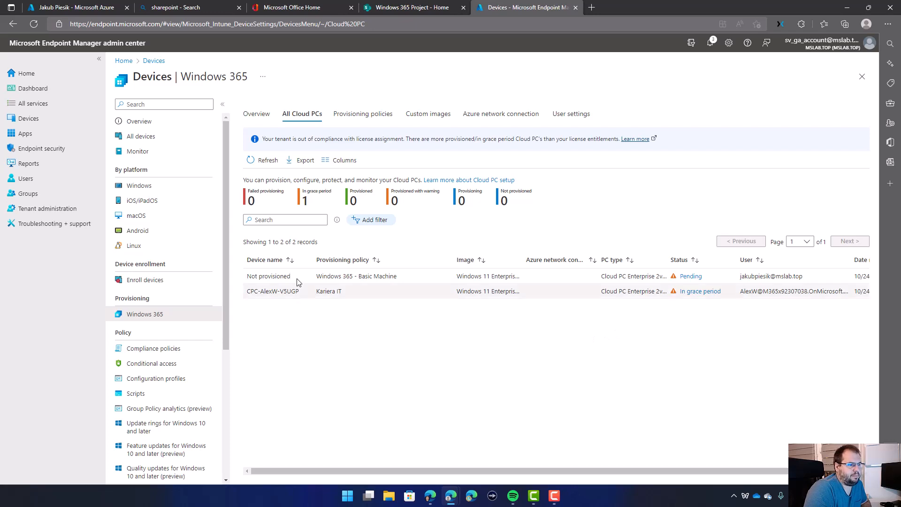
left_click_drag(739, 276, 814, 277)
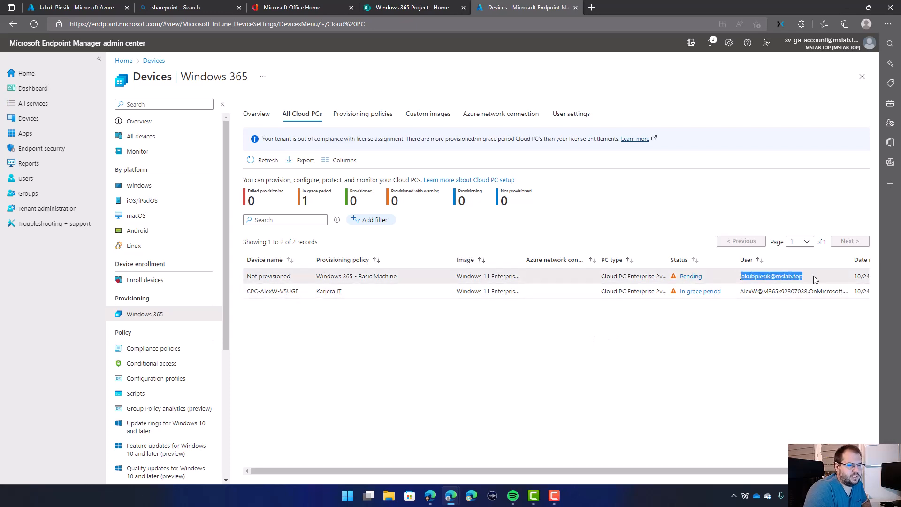
left_click(676, 247)
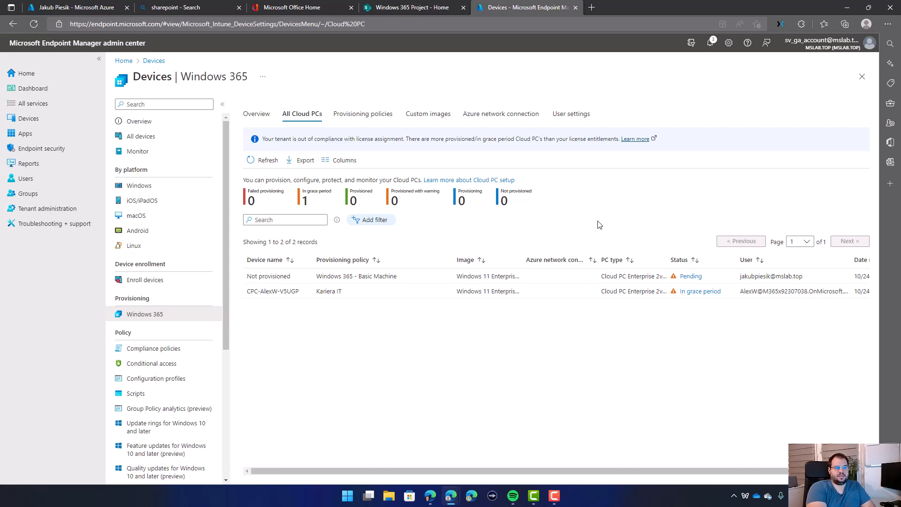
Open the system calendar to check the dates
left_click(868, 495)
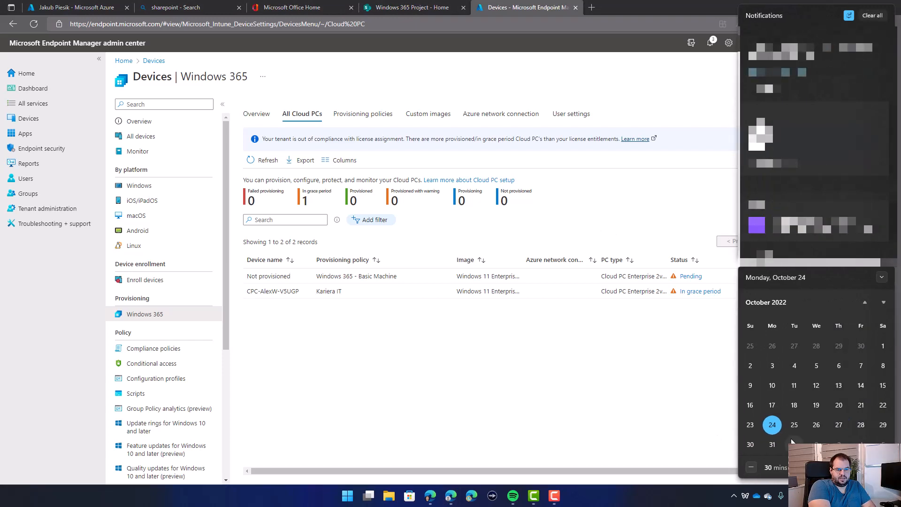